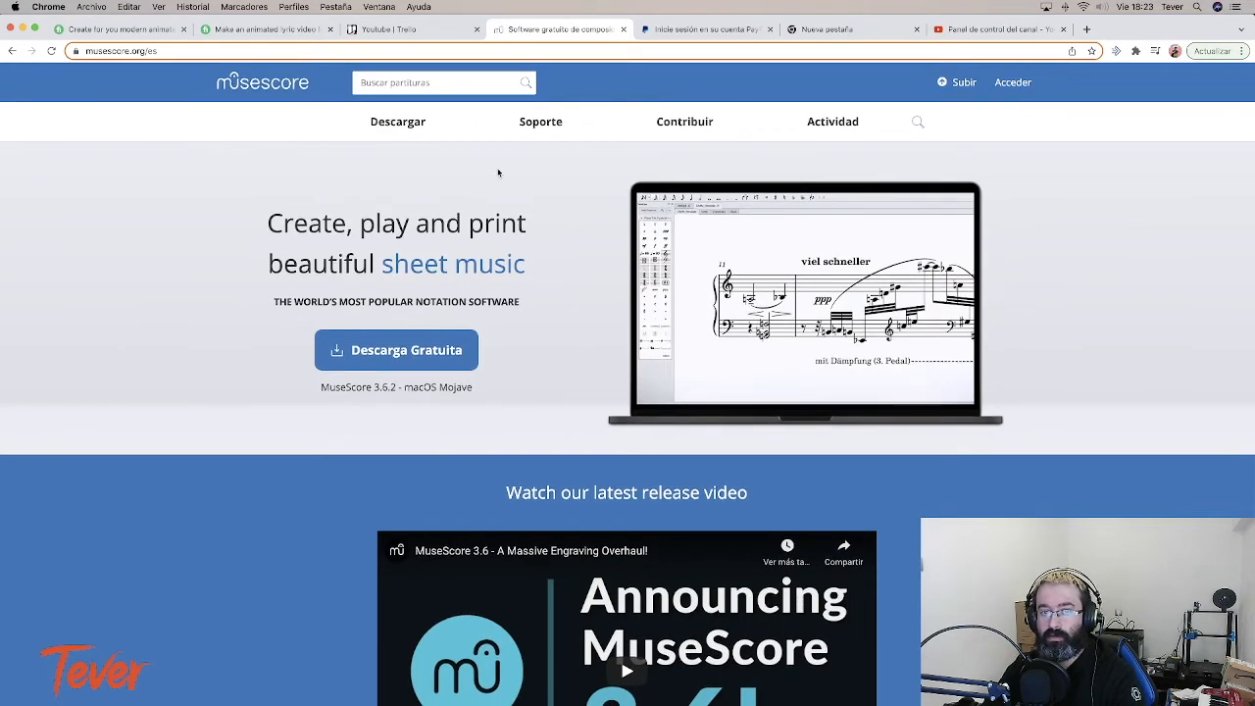
# Step: Switch from the browser to MuseScore and close the open untitled score
pyautogui.moveTo(578, 686)
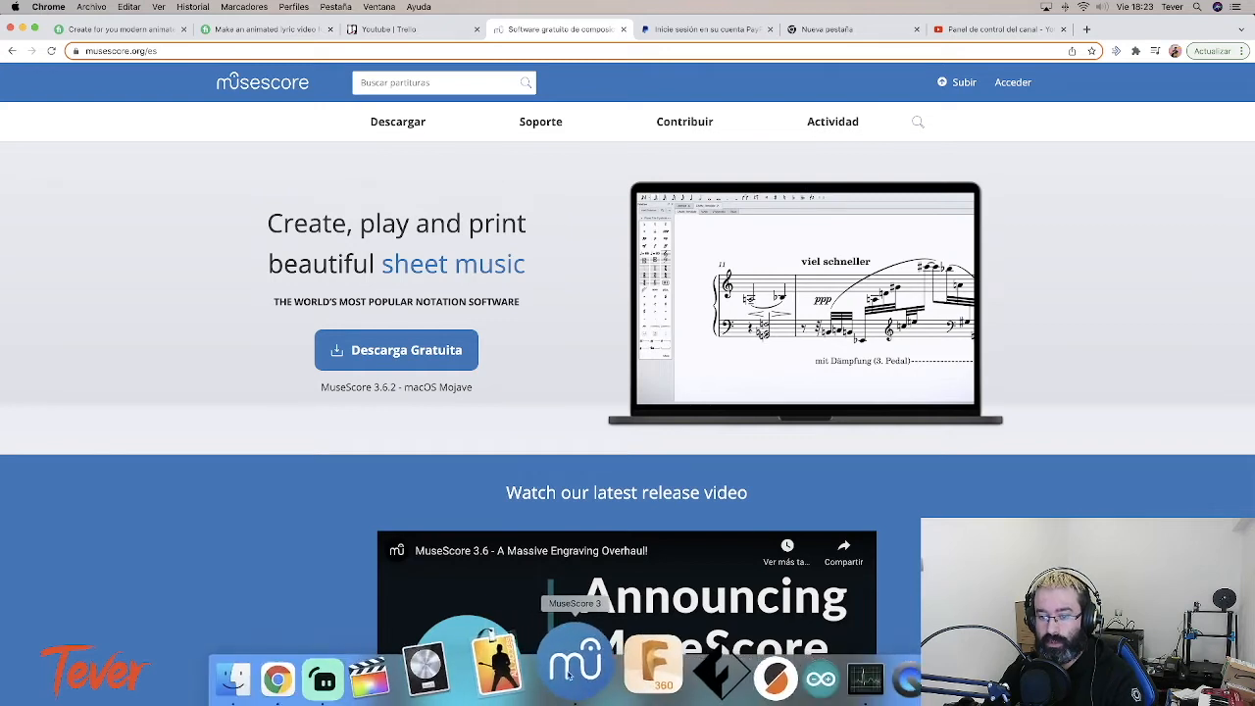
pyautogui.hscroll(-2, 635, 233)
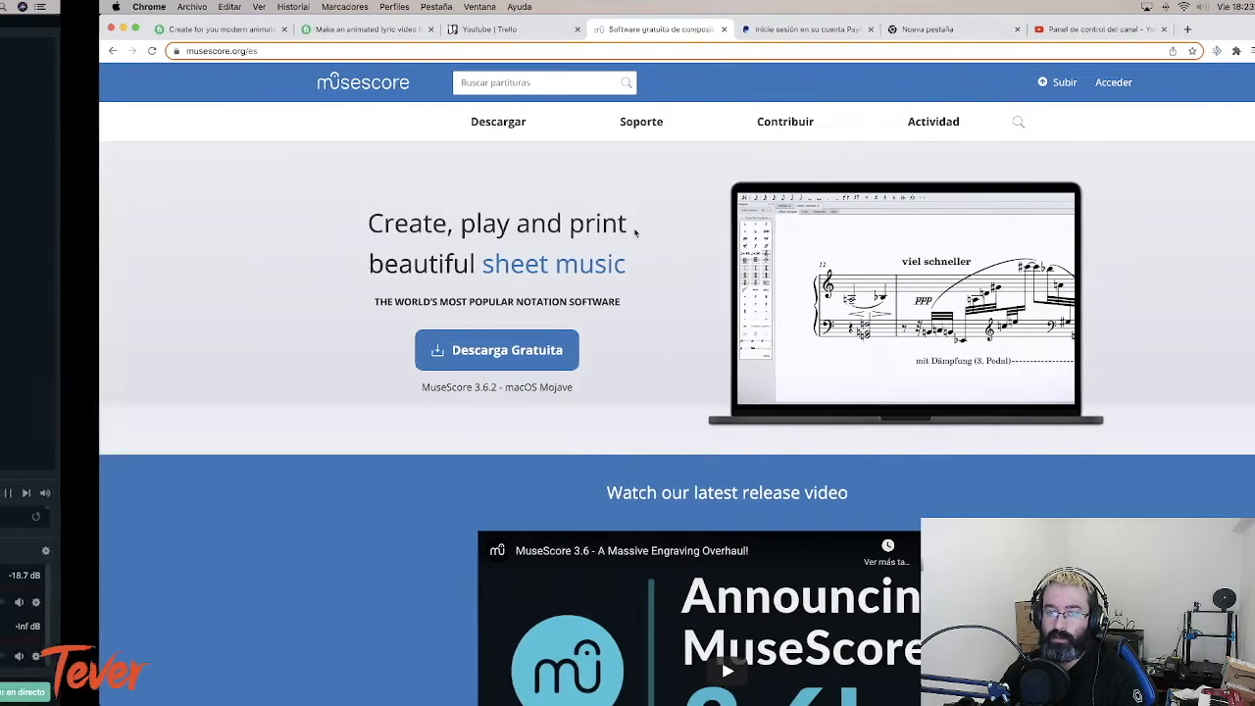
pyautogui.hotkey('ctrl', 'Right')
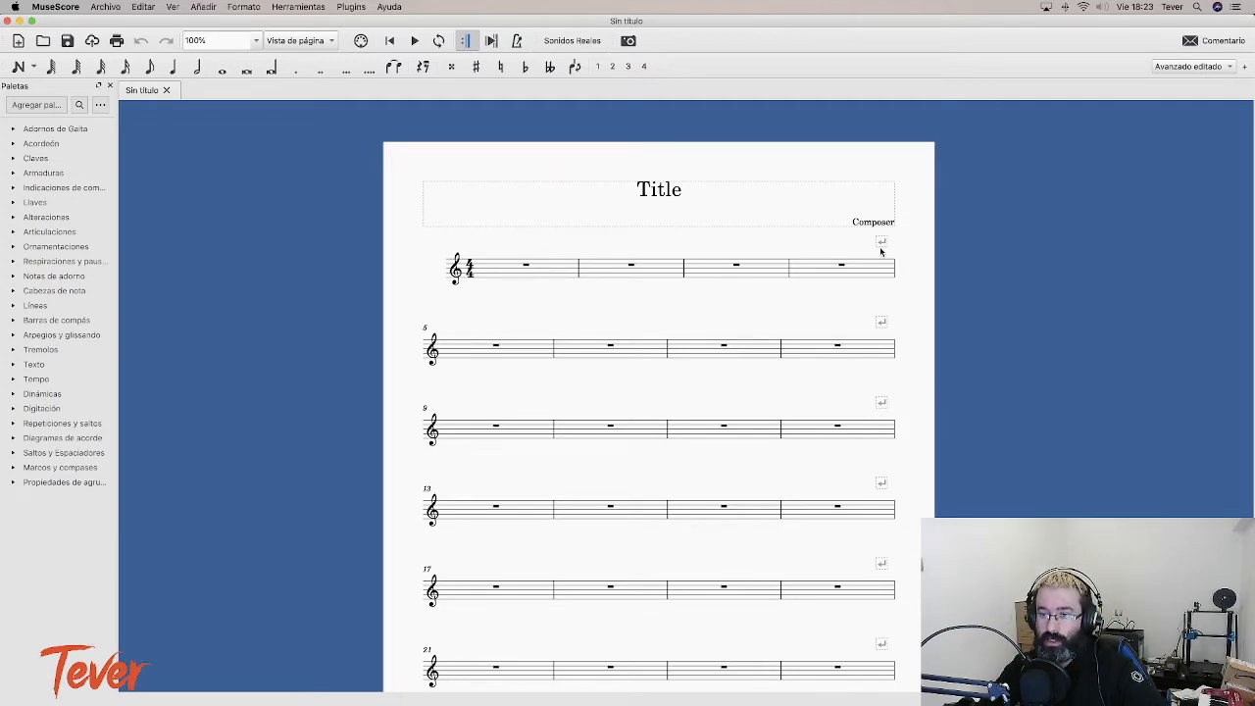
pyautogui.scroll(-5, 878, 347)
pyautogui.scroll(5, 554, 565)
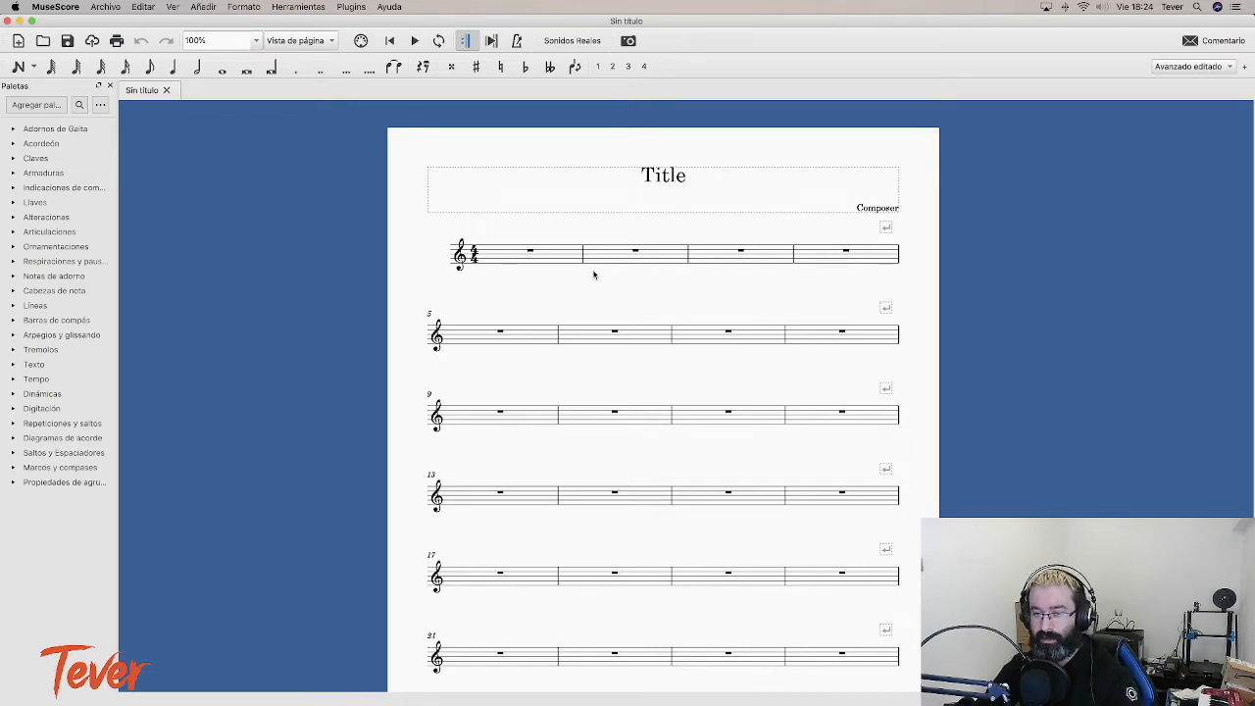
pyautogui.click(166, 90)
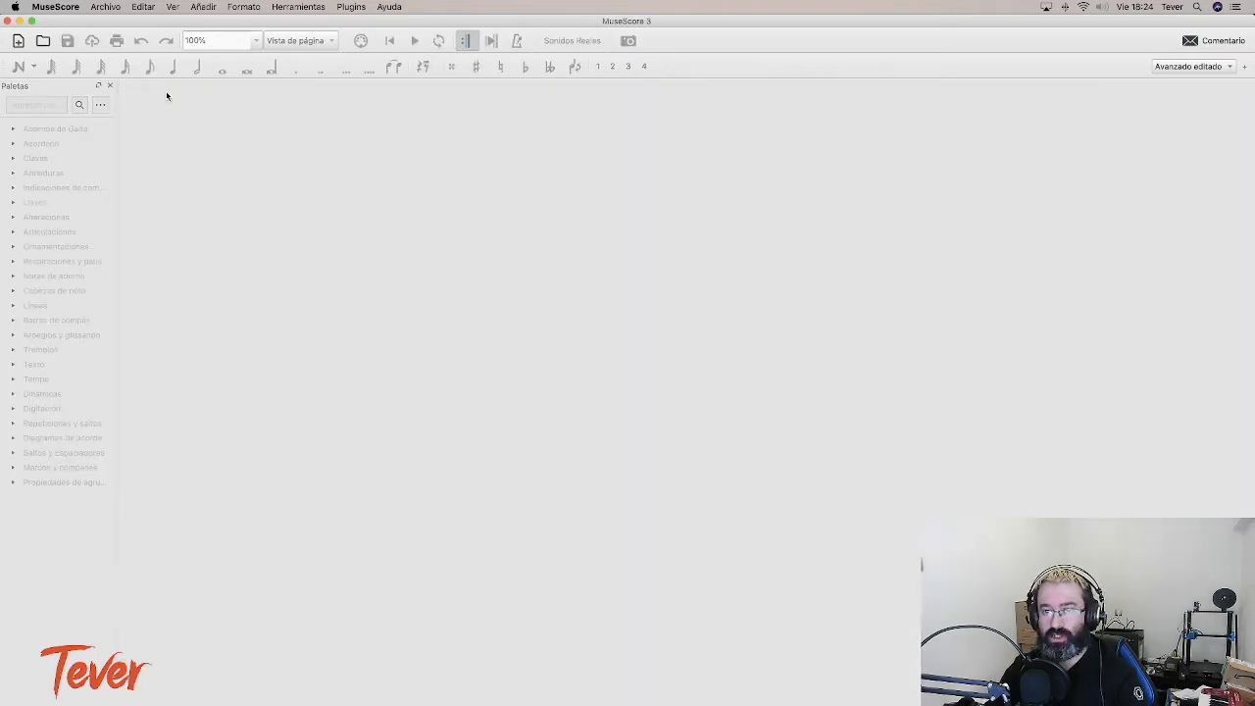
# Step: Start a new score titled "Nueva Partitura", enter the composer's name, and continue to the template selection
pyautogui.press('super+n')
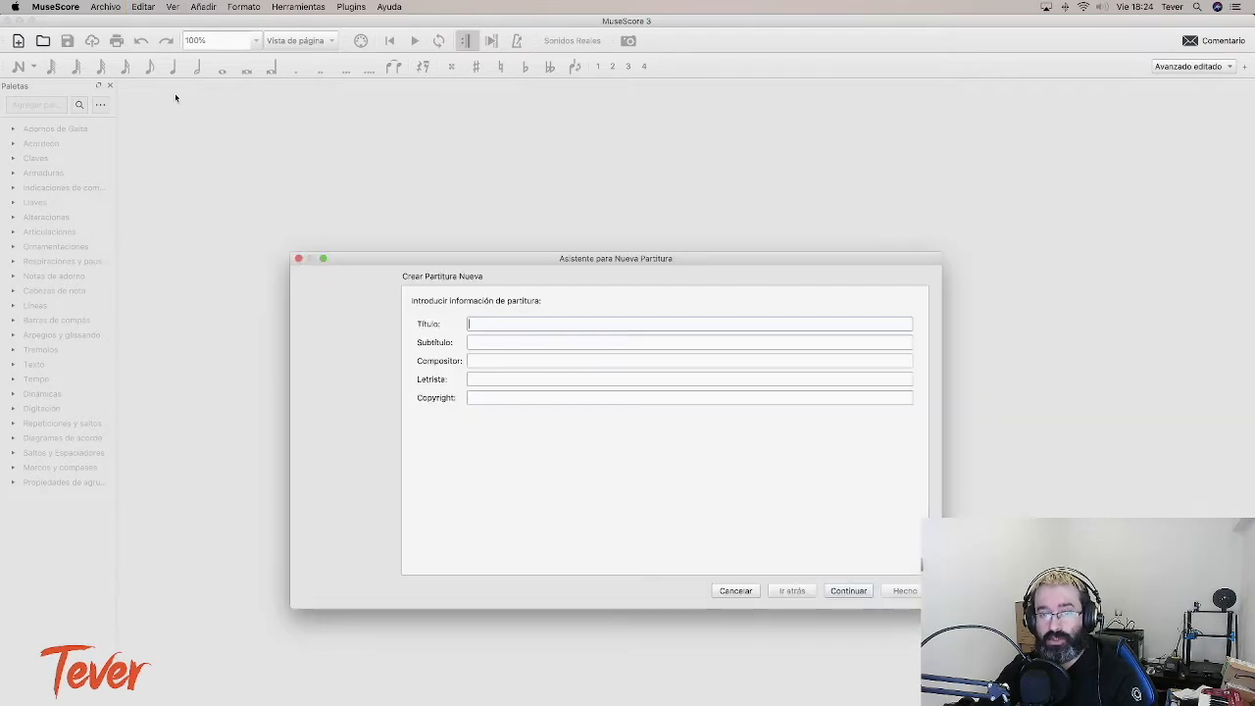
pyautogui.click(109, 7)
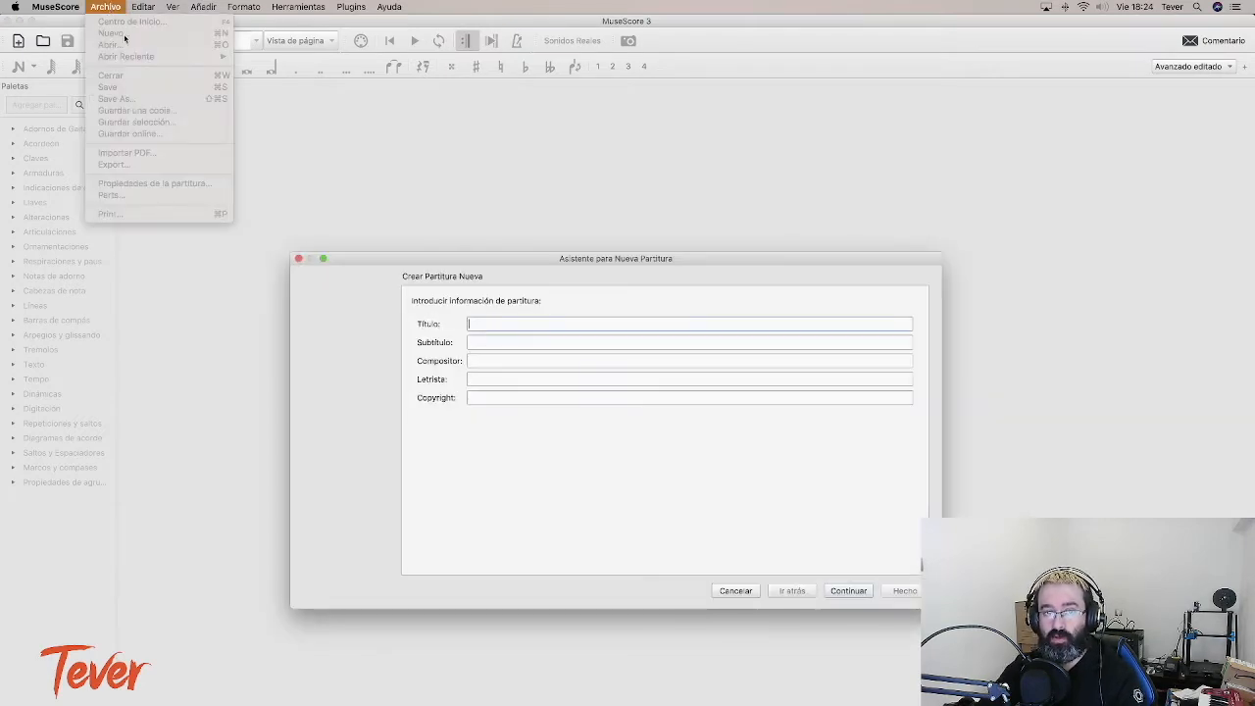
pyautogui.click(547, 518)
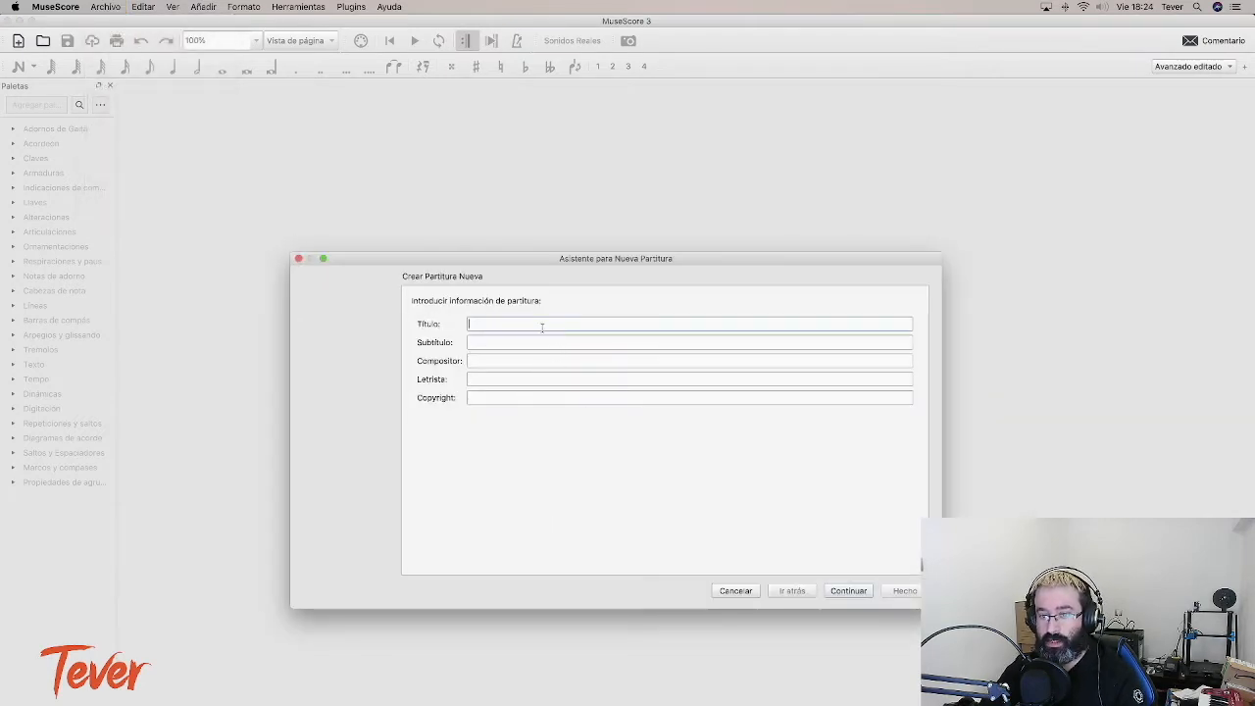
pyautogui.write('Nueva ')
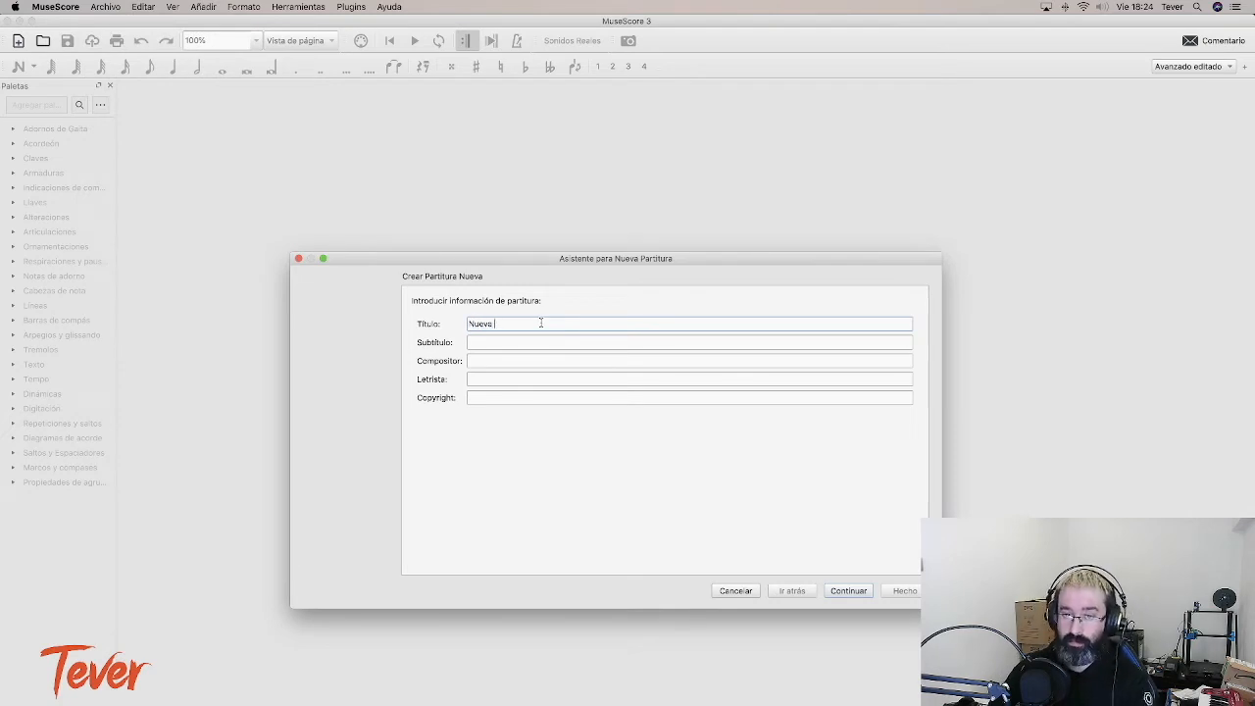
pyautogui.write('Partutura')
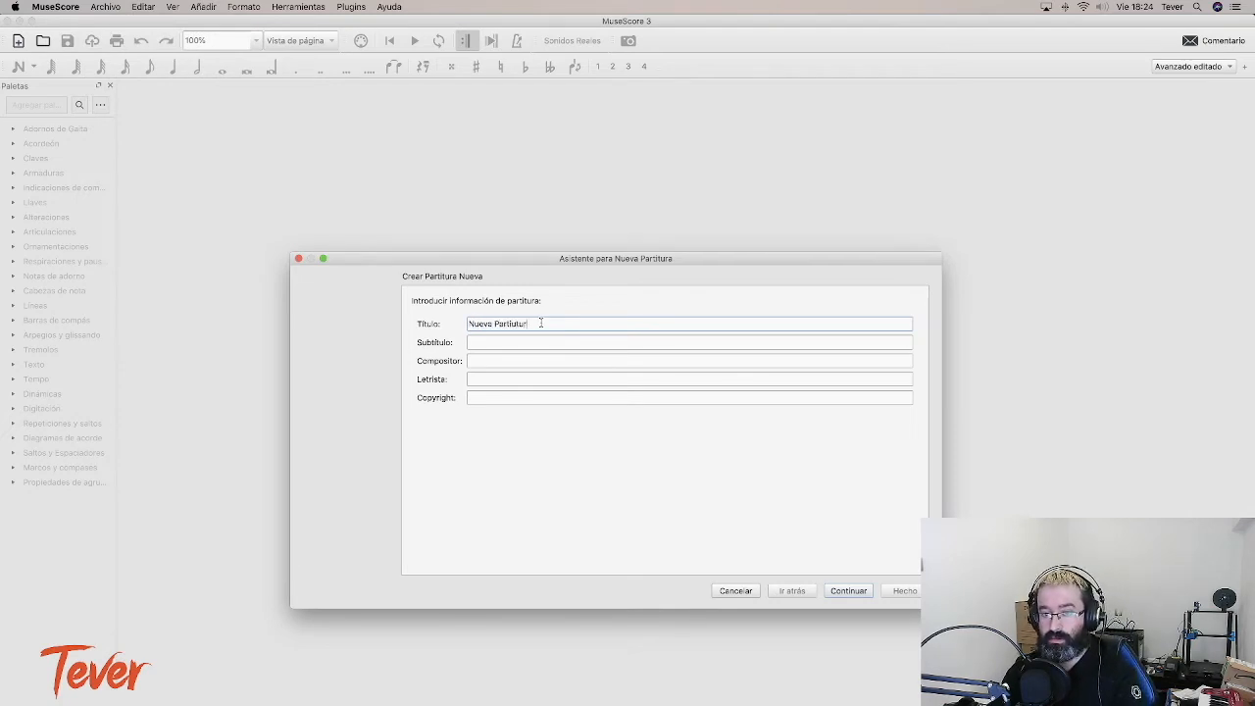
pyautogui.click(502, 366)
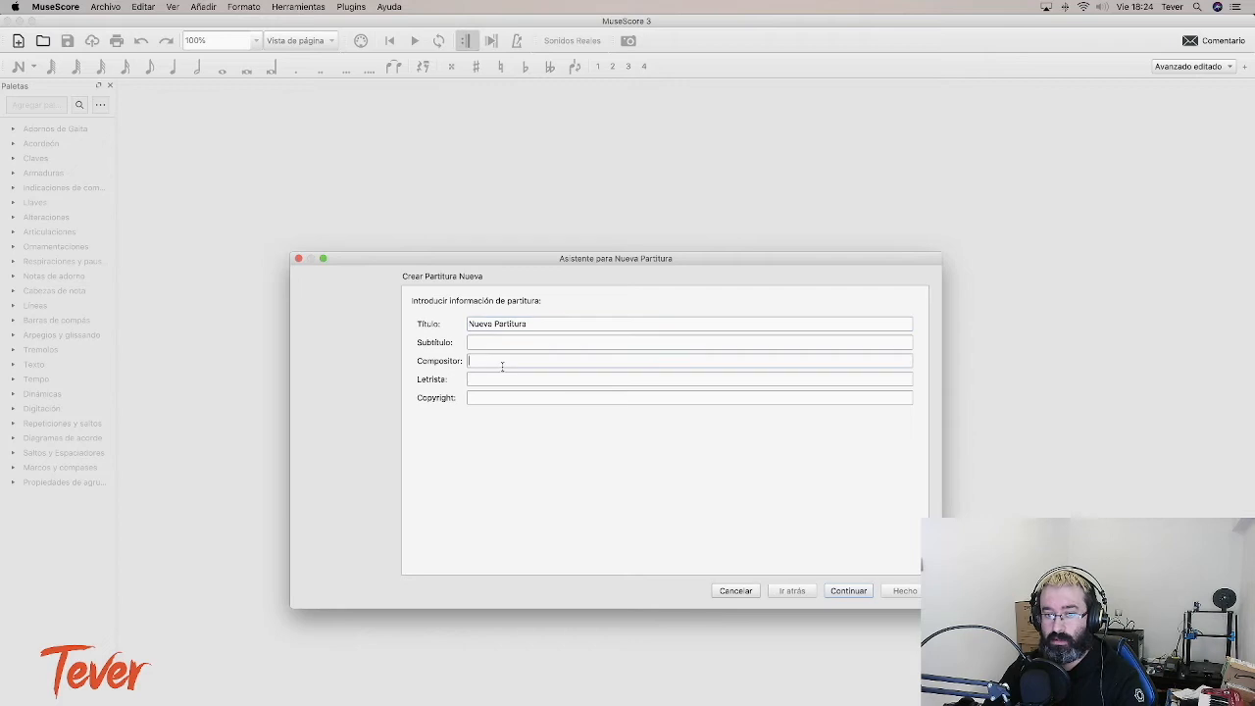
pyautogui.write('Tever')
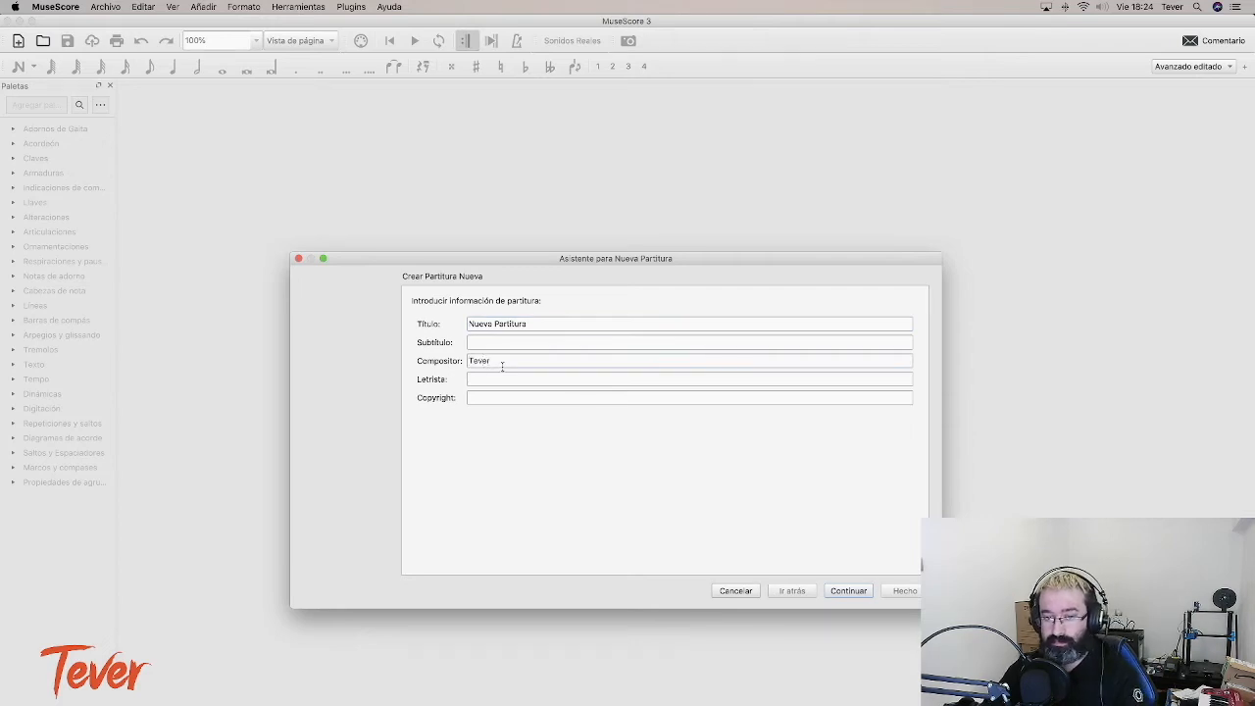
pyautogui.click(857, 592)
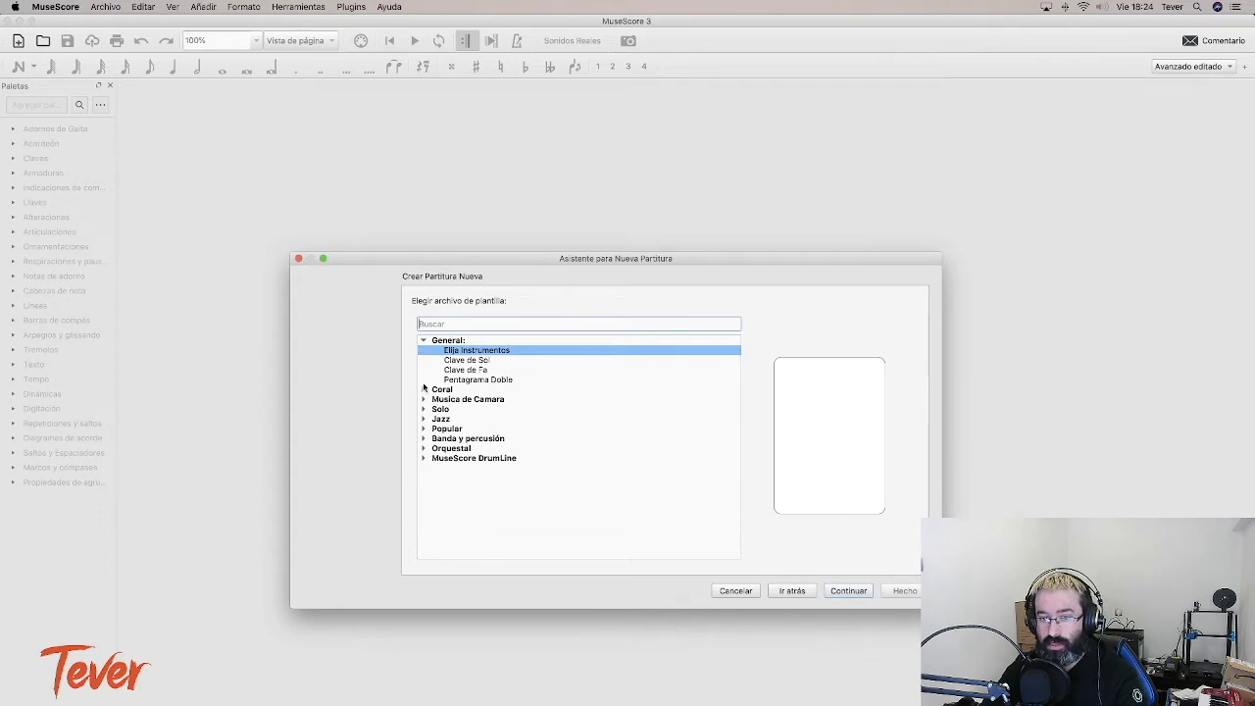
# Step: Preview the SATB template in the Coral category, leaving the category collapsed
pyautogui.click(424, 389)
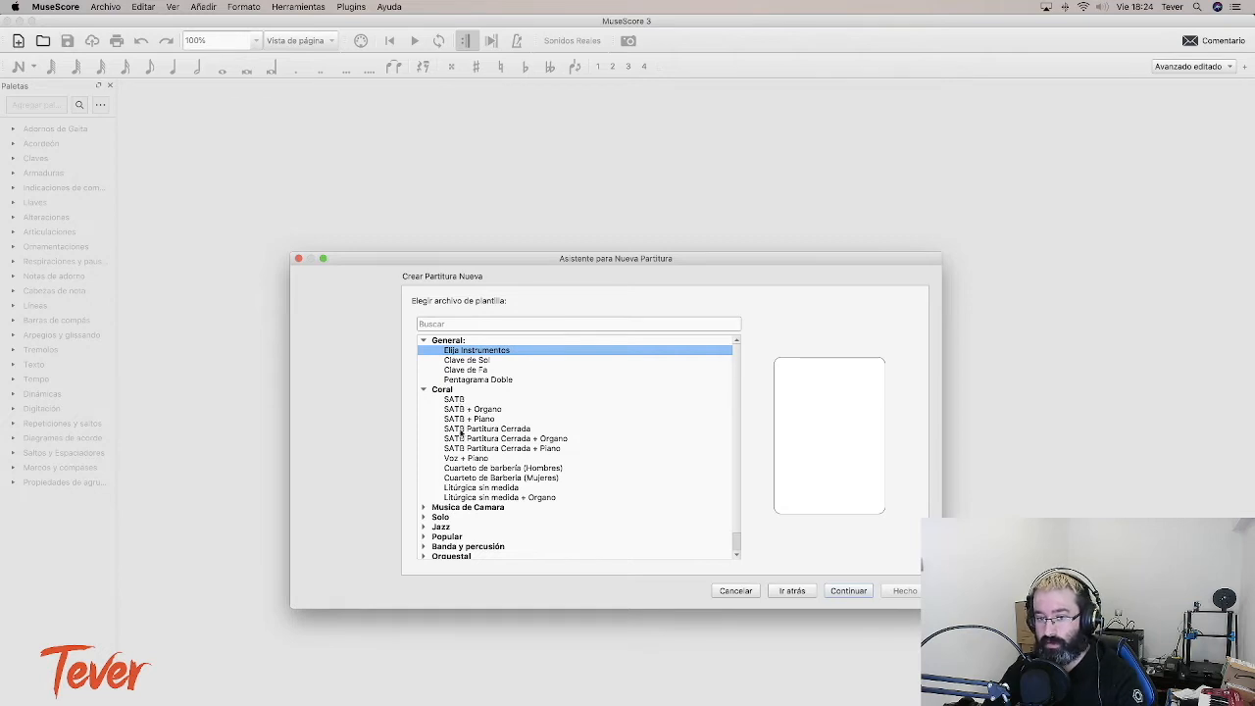
pyautogui.click(455, 403)
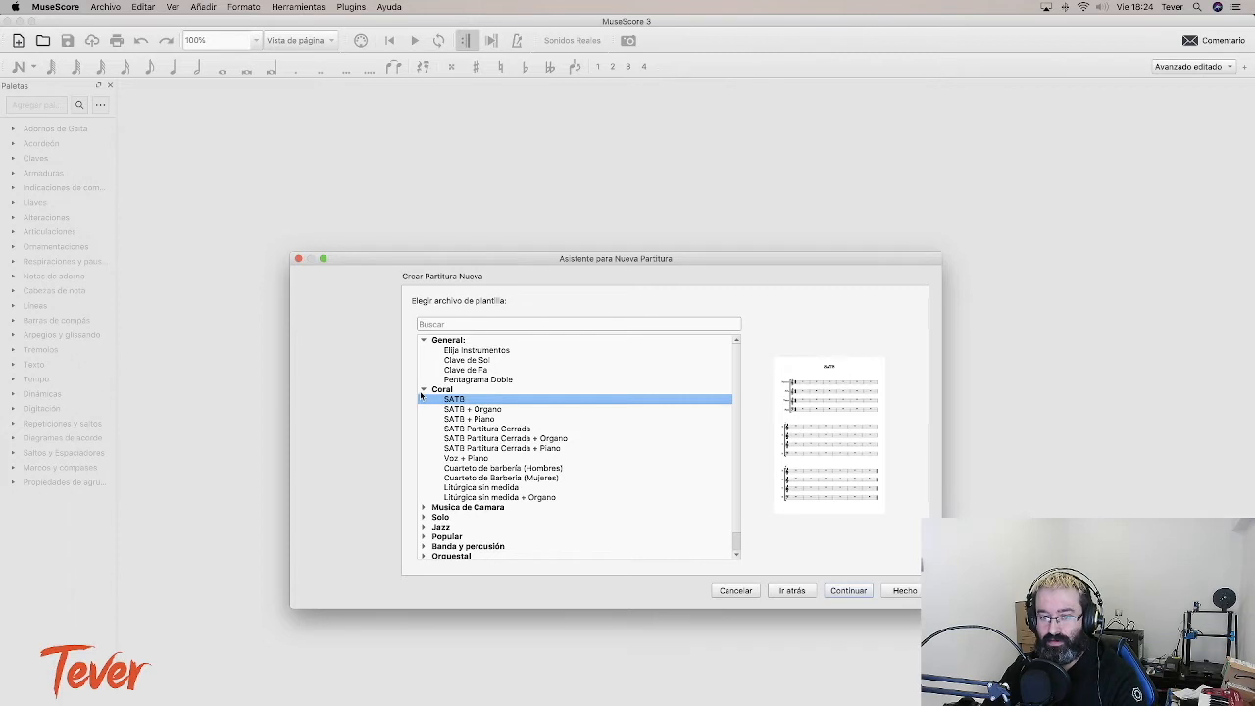
pyautogui.click(424, 390)
pyautogui.click(424, 400)
pyautogui.click(423, 400)
pyautogui.click(423, 390)
pyautogui.click(423, 390)
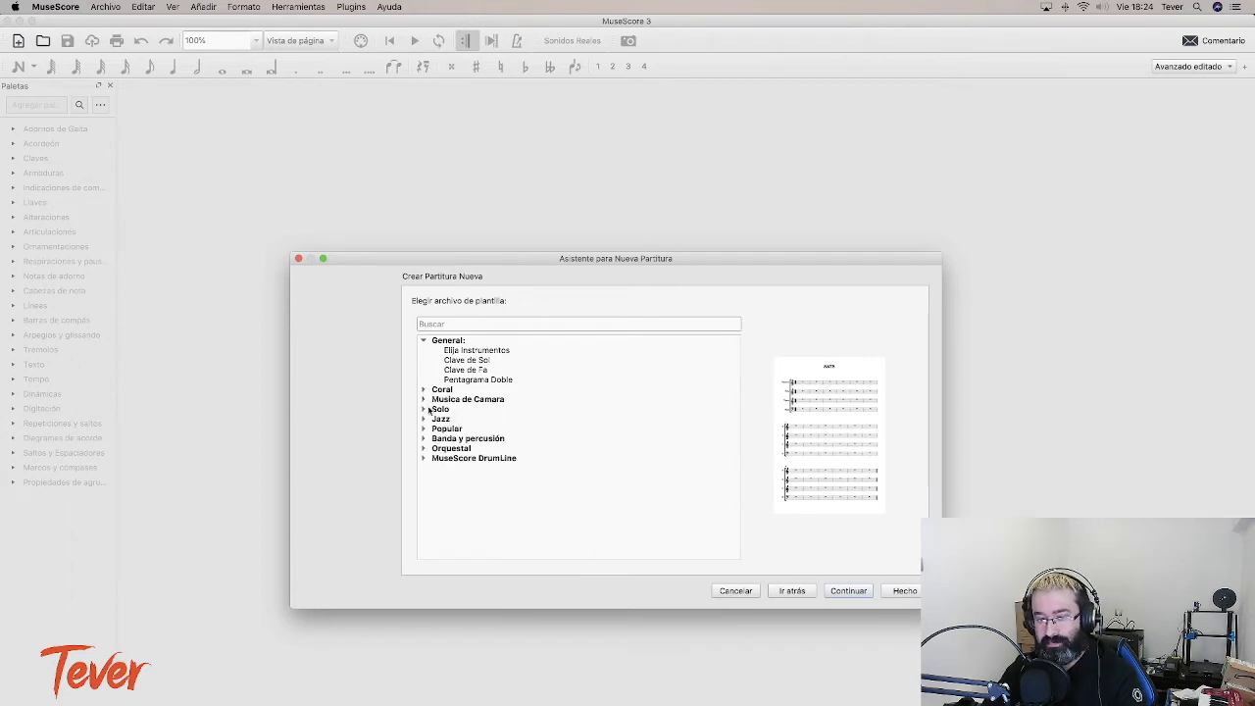
# Step: Preview the Cuarteto de cuerdas and Cuarteto de vientos templates in the Musica de Camara category
pyautogui.click(423, 400)
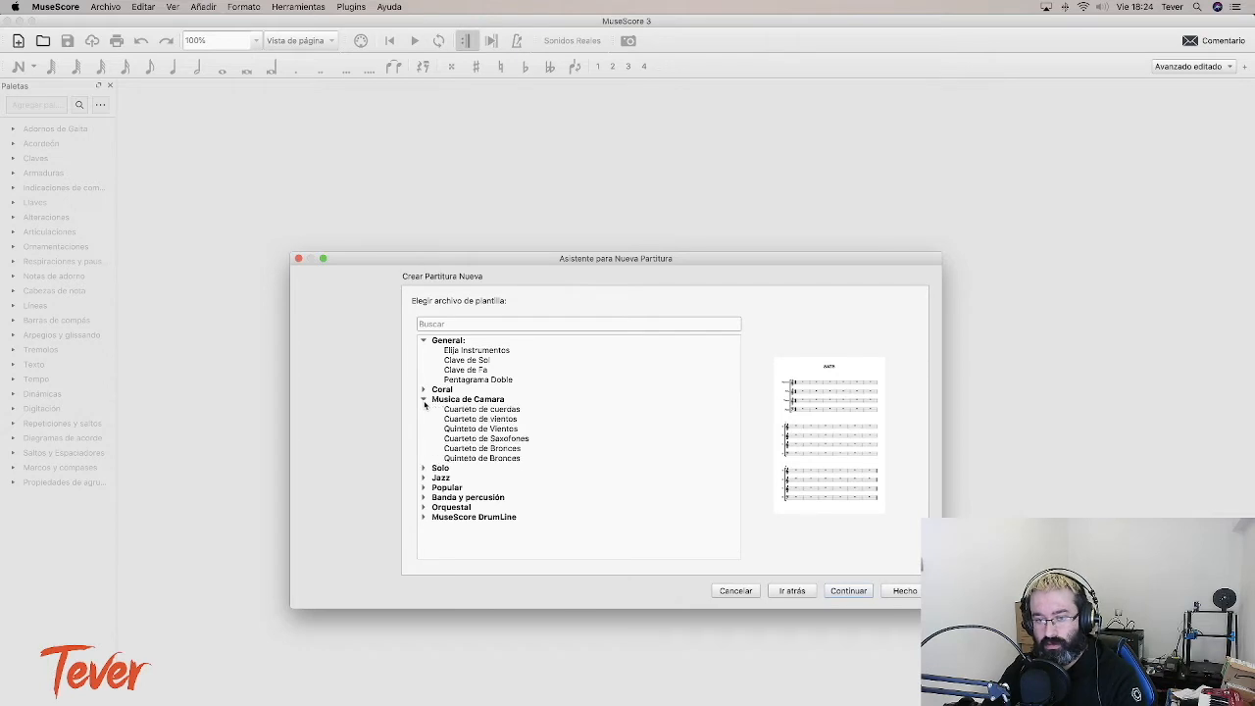
pyautogui.click(463, 410)
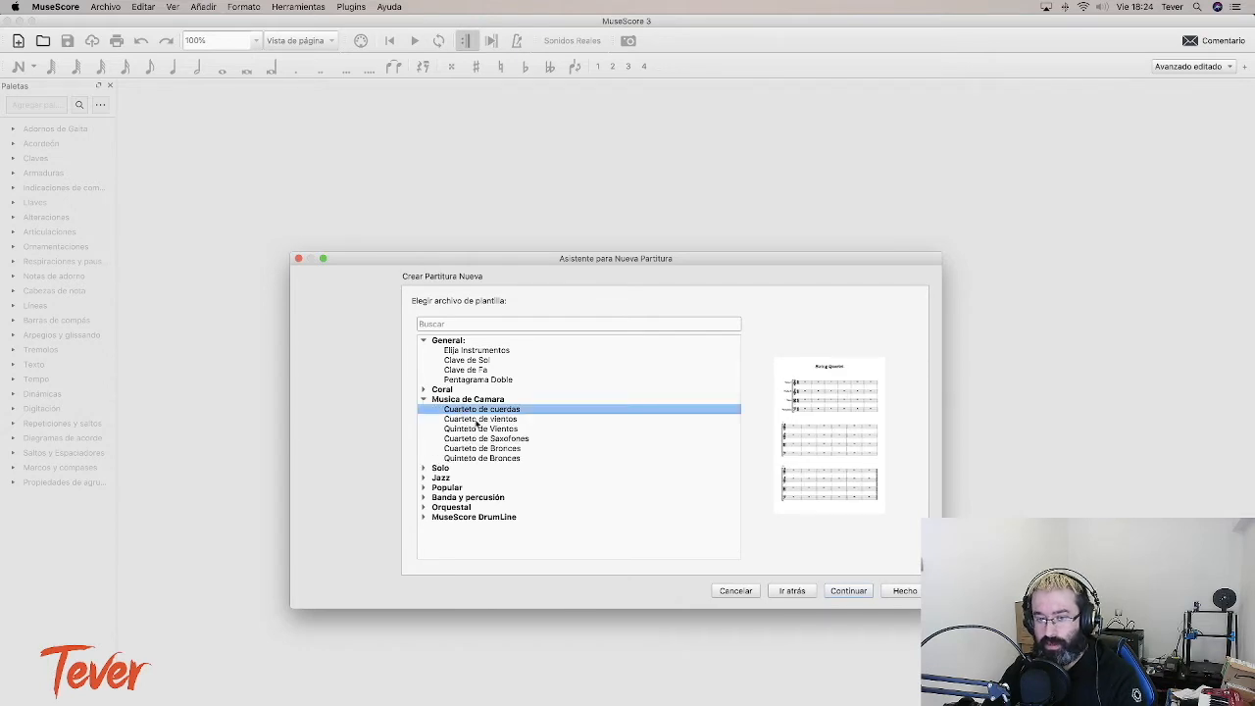
pyautogui.click(477, 420)
pyautogui.click(423, 400)
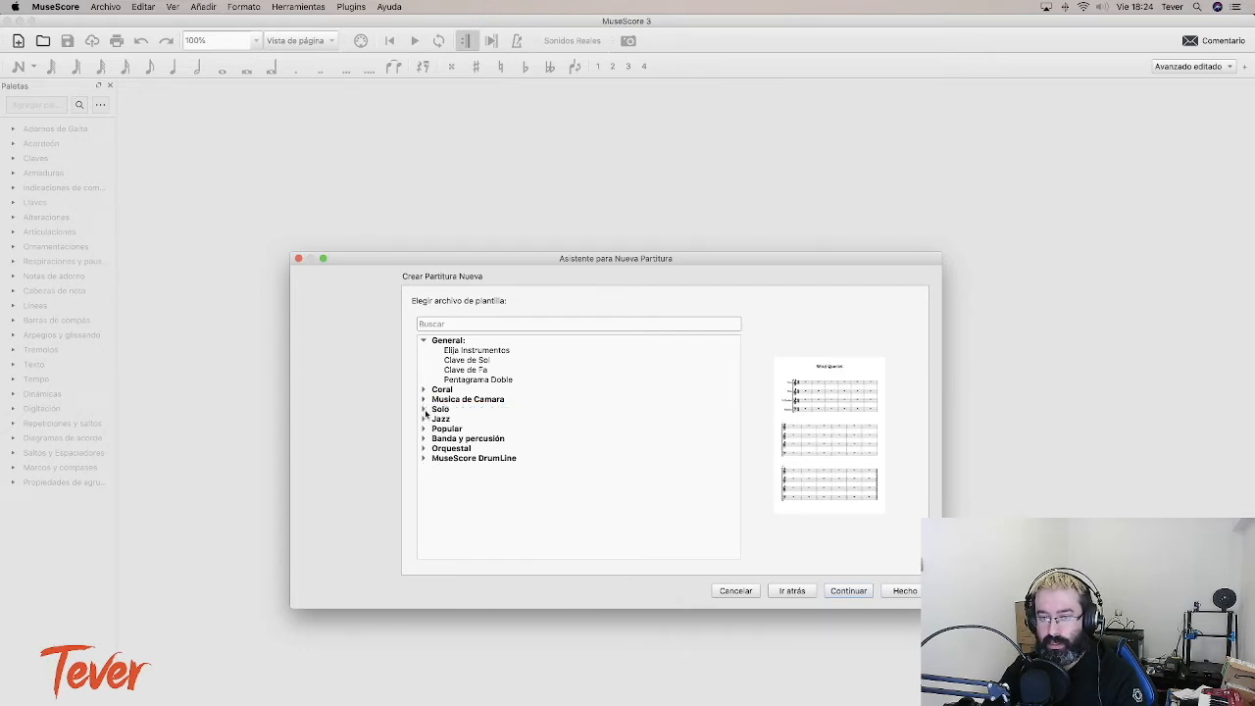
# Step: Preview the Solo templates: Guitarra, Guitarra + Tablatura, Tablatura para guitarra, and Piano
pyautogui.click(424, 410)
pyautogui.click(459, 420)
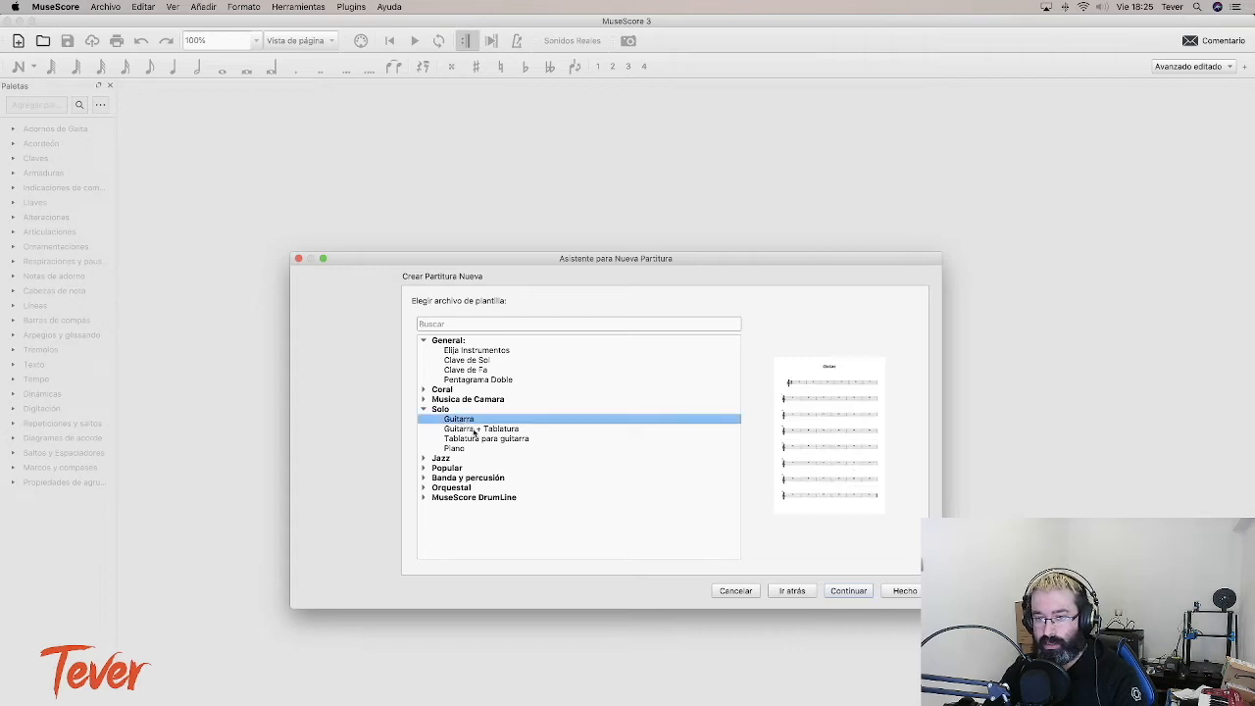
pyautogui.click(474, 430)
pyautogui.click(469, 439)
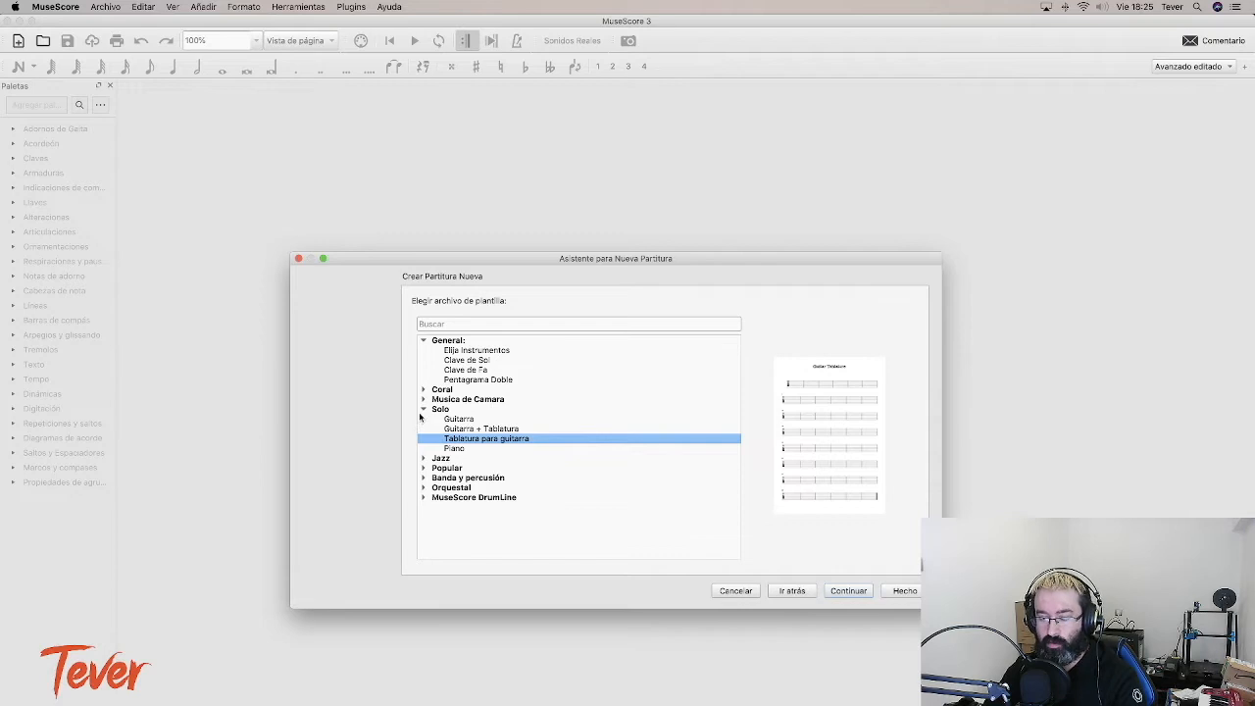
pyautogui.click(455, 448)
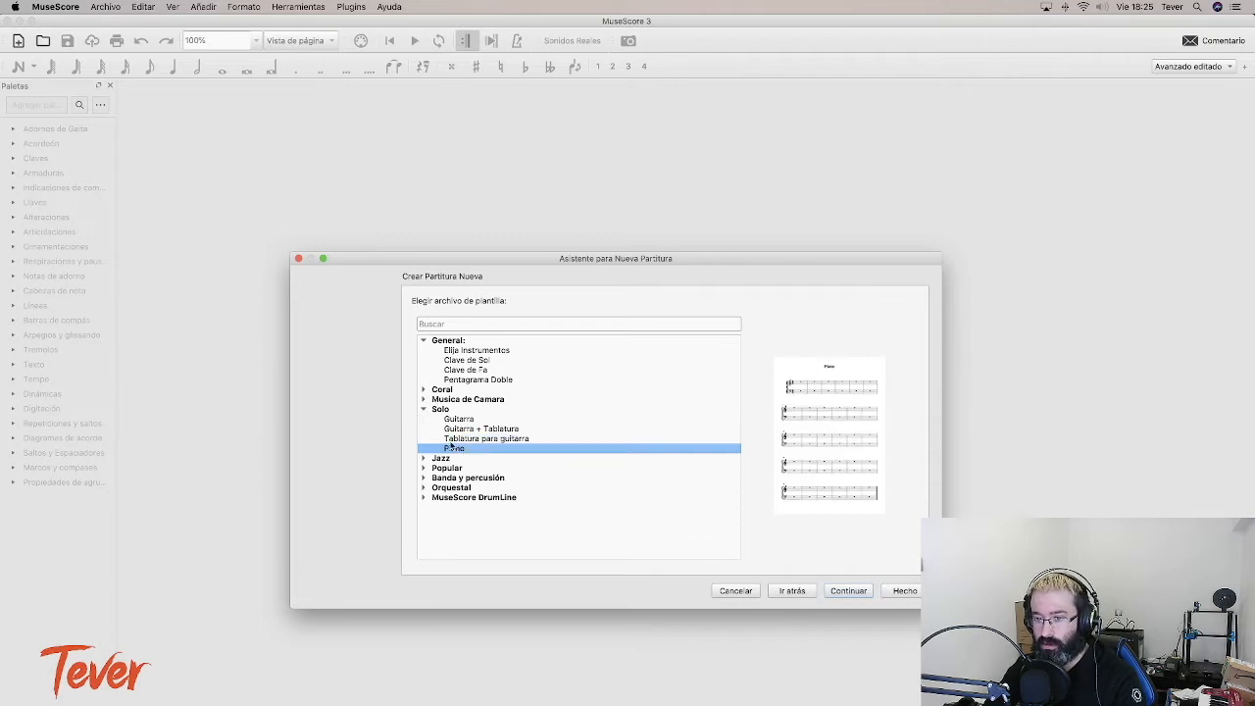
pyautogui.click(423, 409)
# Step: Preview the Jazz templates: Cifrado Americano de Jazz, Big Band, and Combo de Jazz
pyautogui.click(423, 420)
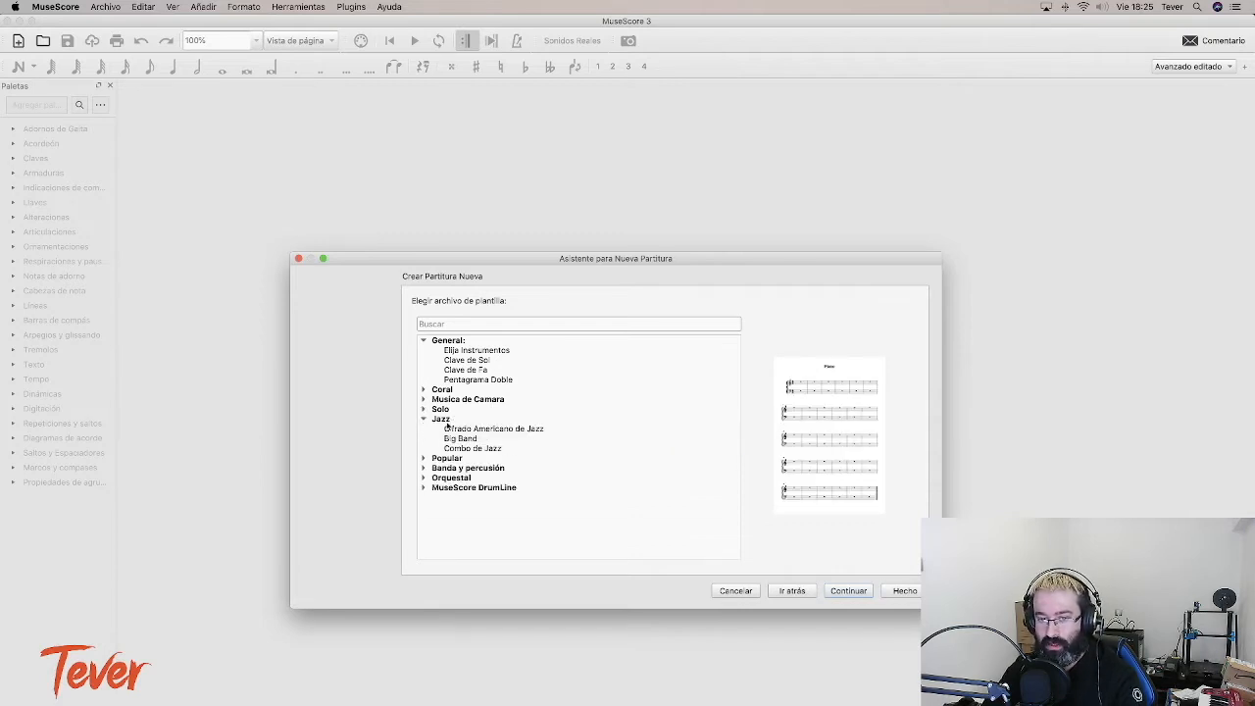
pyautogui.click(463, 431)
pyautogui.click(474, 440)
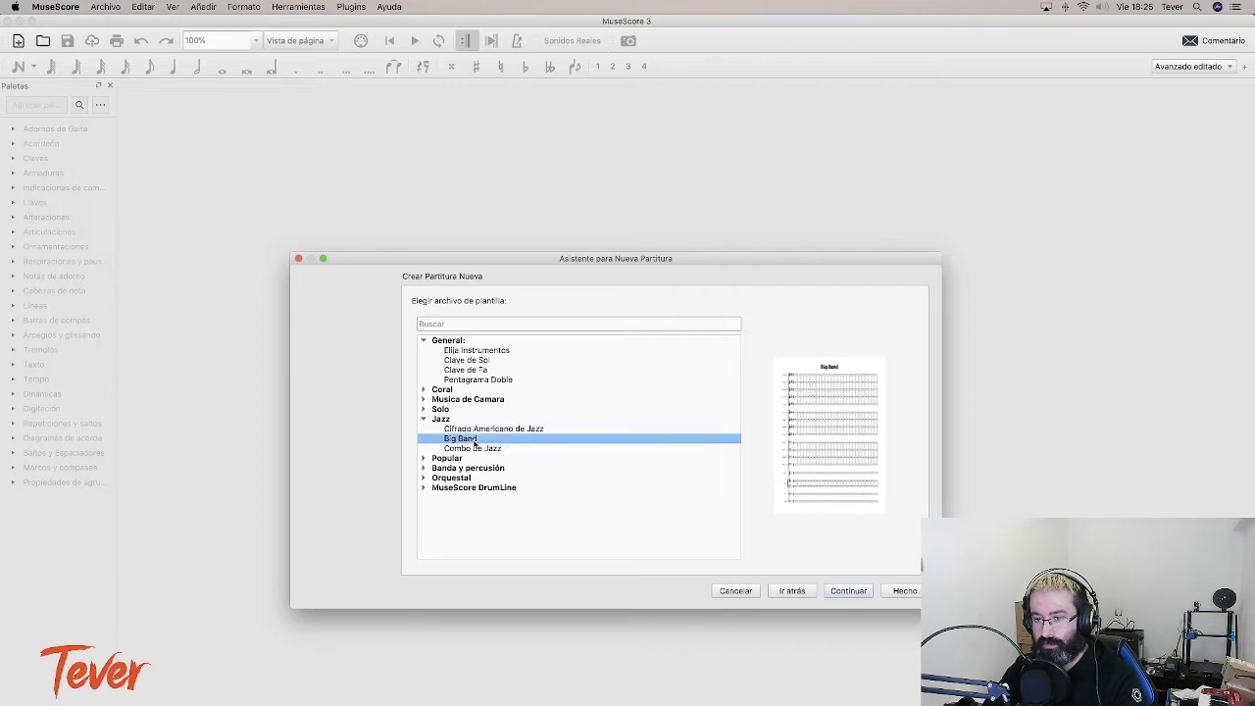
pyautogui.click(477, 449)
pyautogui.click(422, 418)
# Step: Preview the Banda de Rock and Banda de Bluegrass templates in the Popular category
pyautogui.click(423, 429)
pyautogui.click(468, 440)
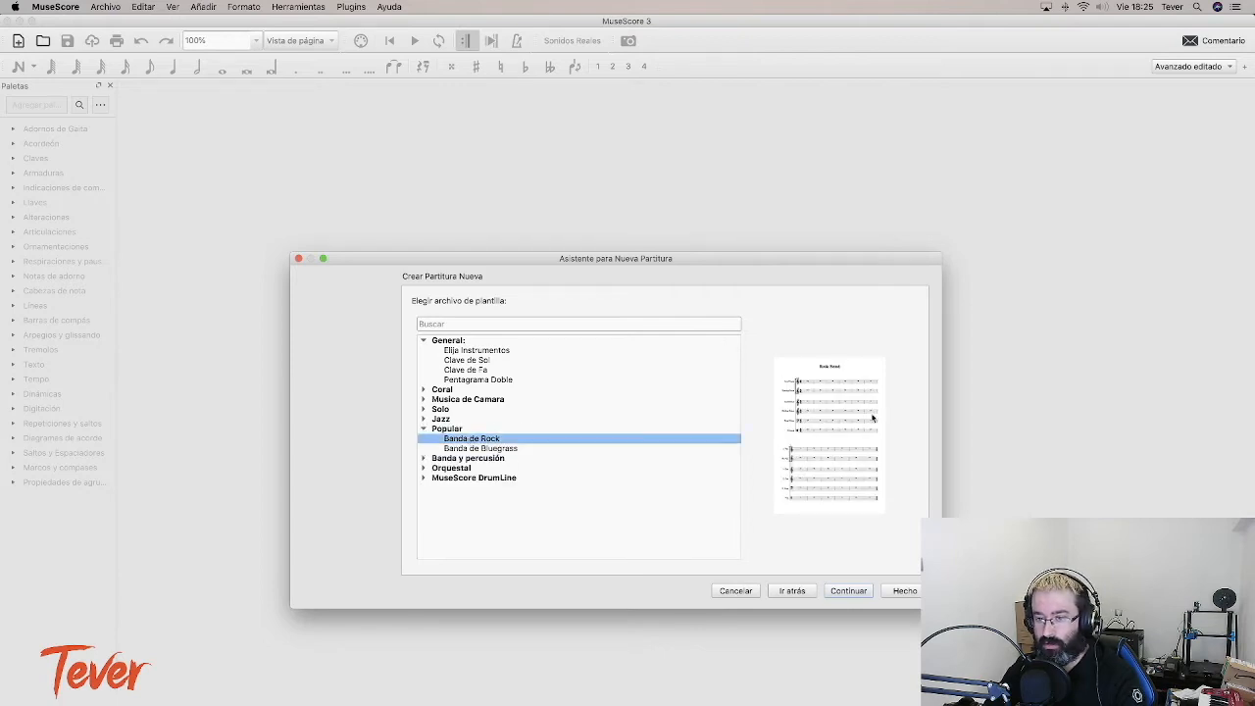
pyautogui.click(489, 450)
pyautogui.click(423, 429)
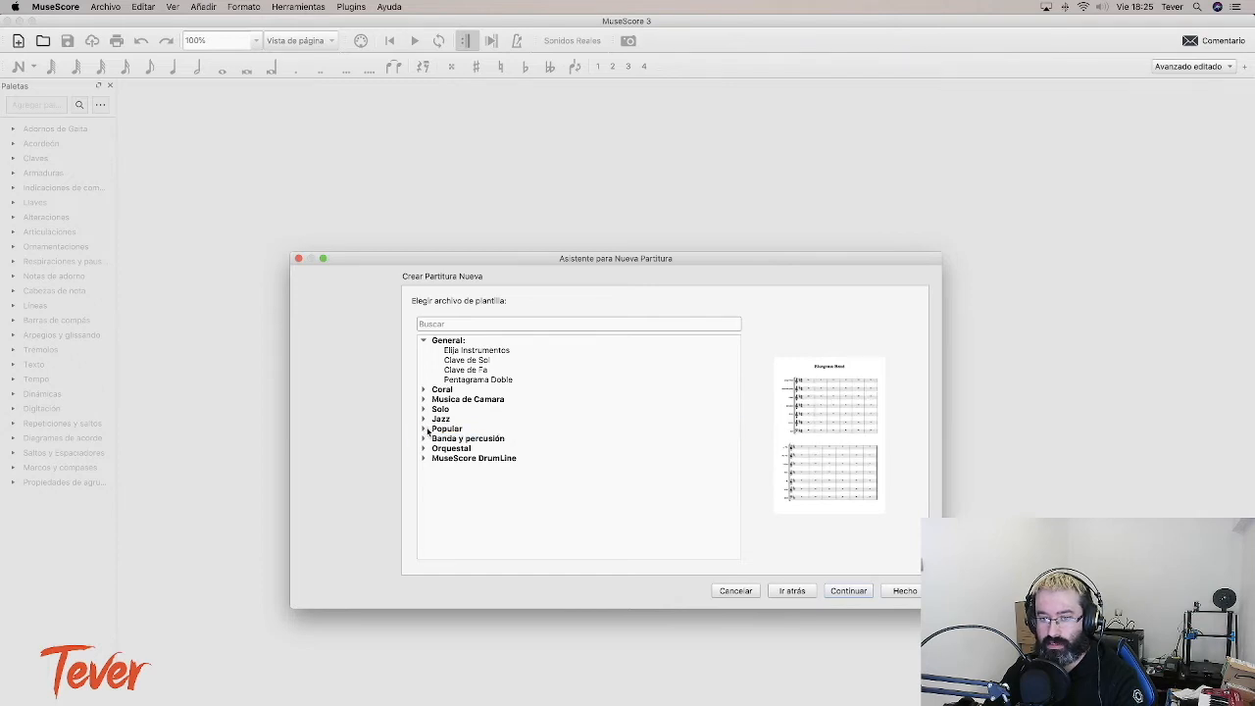
# Step: Preview the Banda sinfónica, Banda de bronces, Pequeña Banda de Marcha, and Batería templates under Banda y percusión
pyautogui.click(423, 438)
pyautogui.click(470, 448)
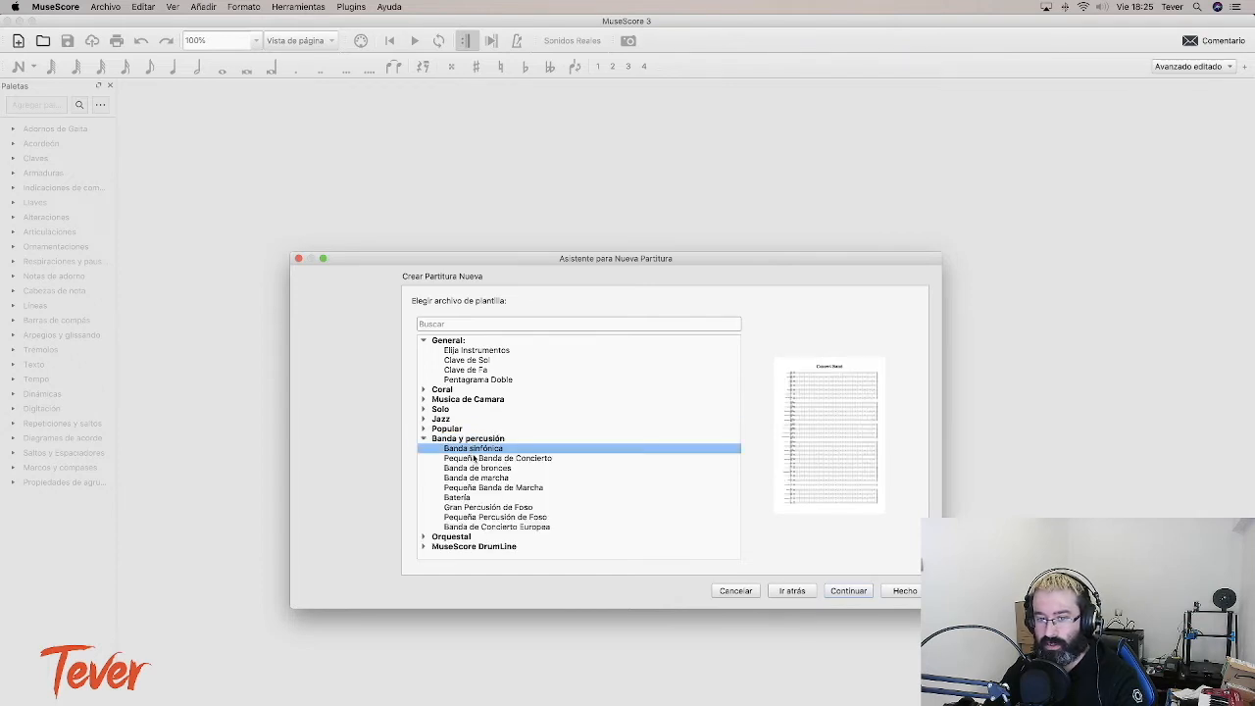
pyautogui.click(475, 469)
pyautogui.click(482, 489)
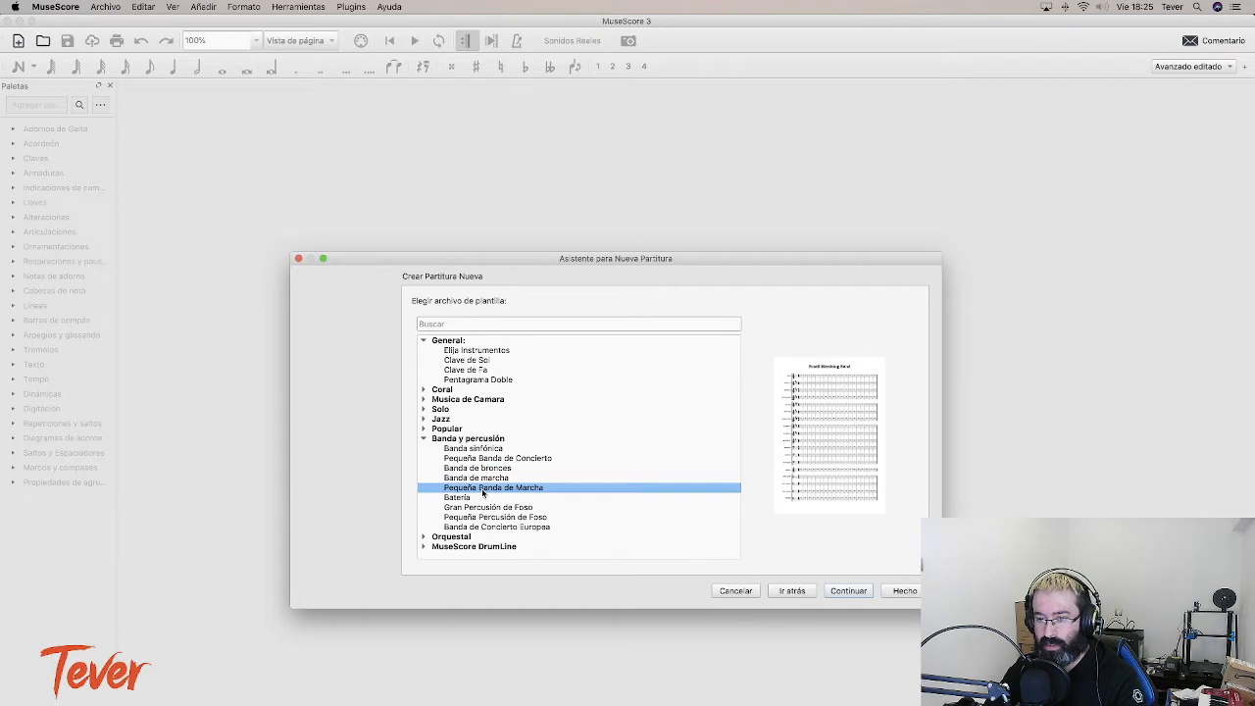
pyautogui.click(458, 499)
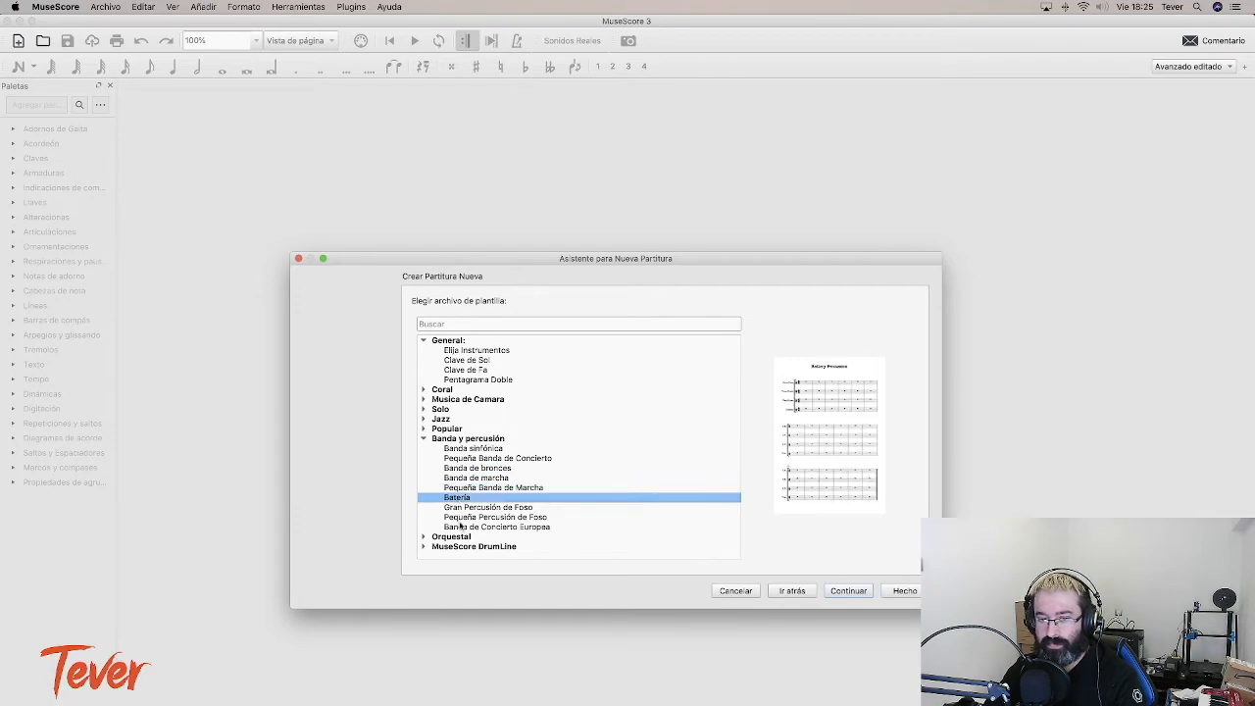
pyautogui.click(424, 439)
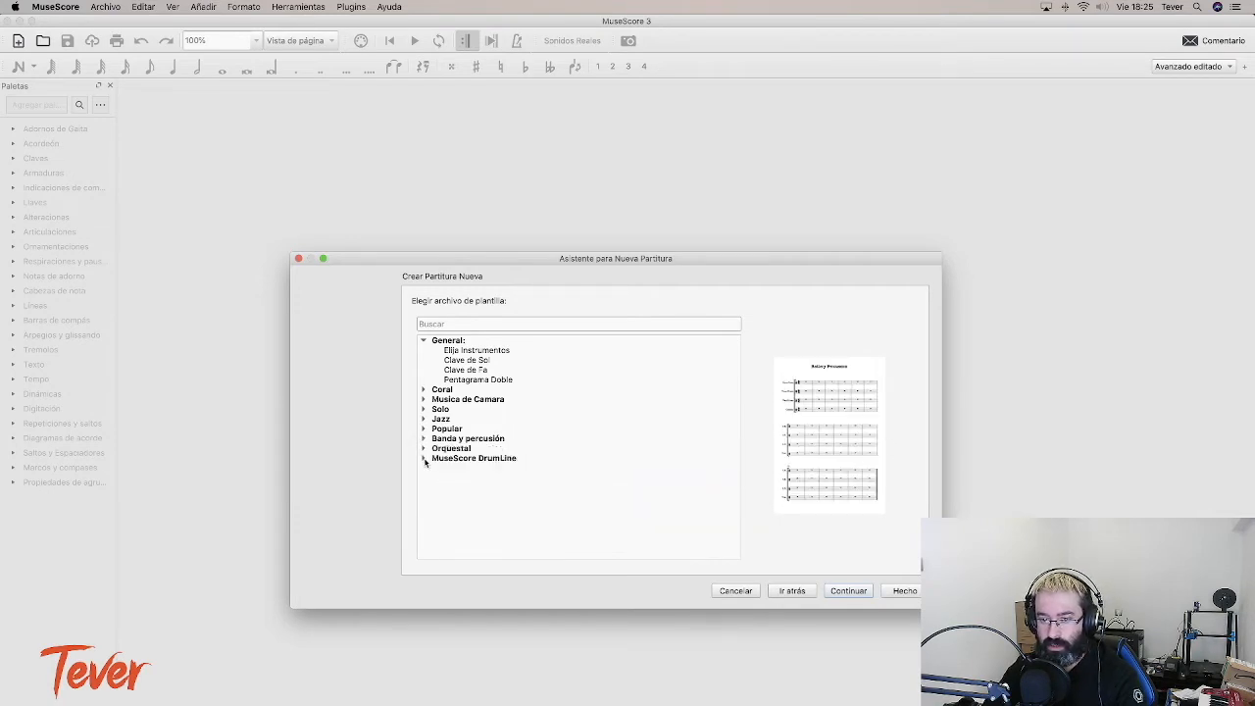
# Step: Preview the MuseScore DrumLine templates MDL Snare, Snare (A), Tenors, Bass Line (5), Drumset, and Battery
pyautogui.click(423, 458)
pyautogui.scroll(-2, 432, 471)
pyautogui.click(470, 431)
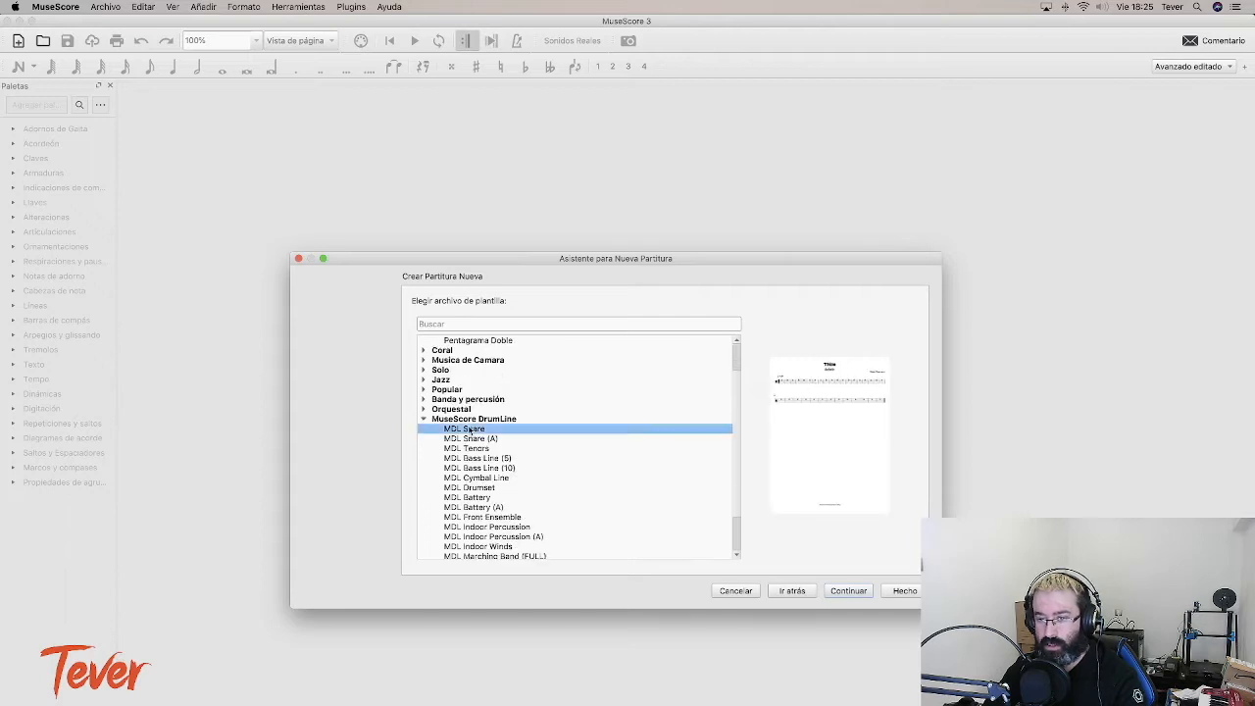
pyautogui.click(489, 440)
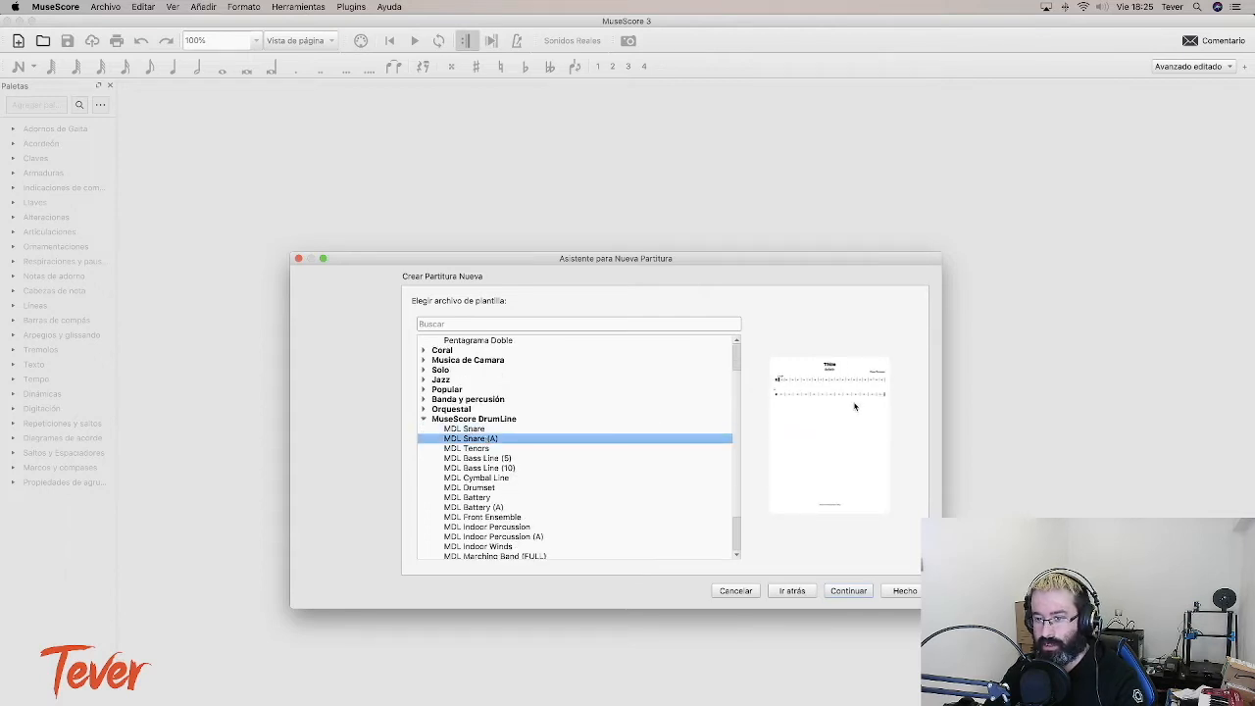
pyautogui.click(483, 448)
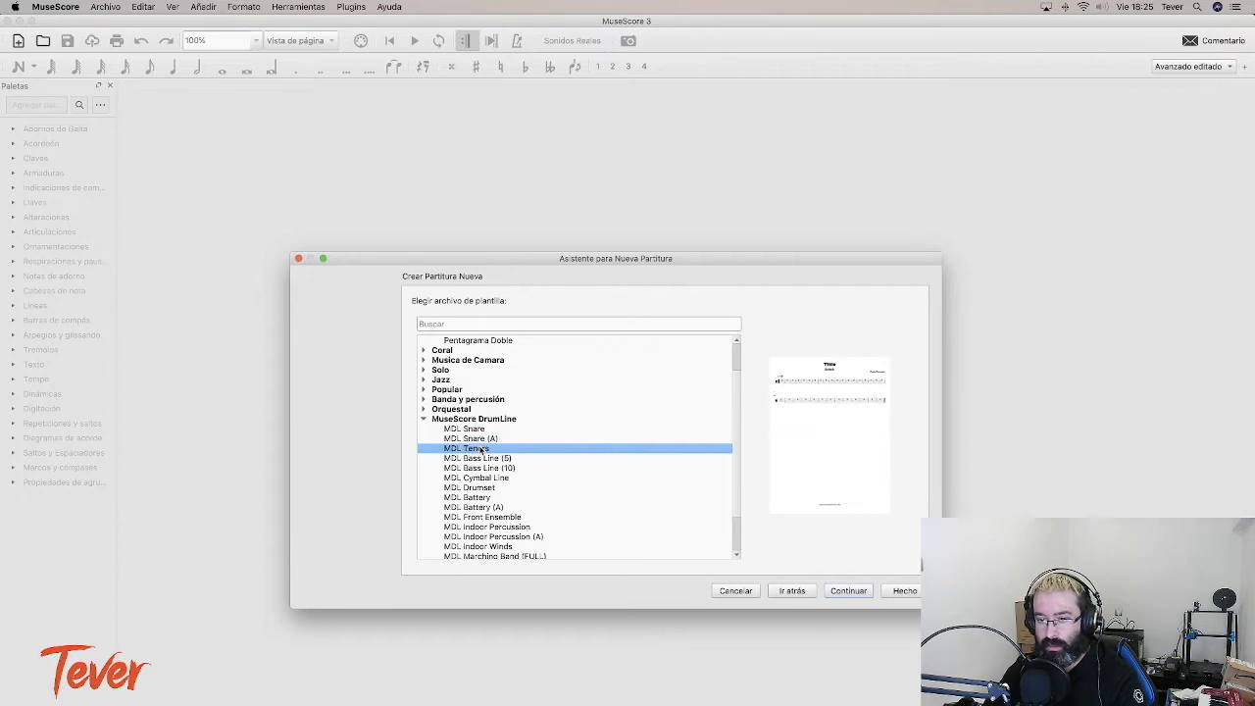
pyautogui.click(480, 459)
pyautogui.scroll(-2, 482, 461)
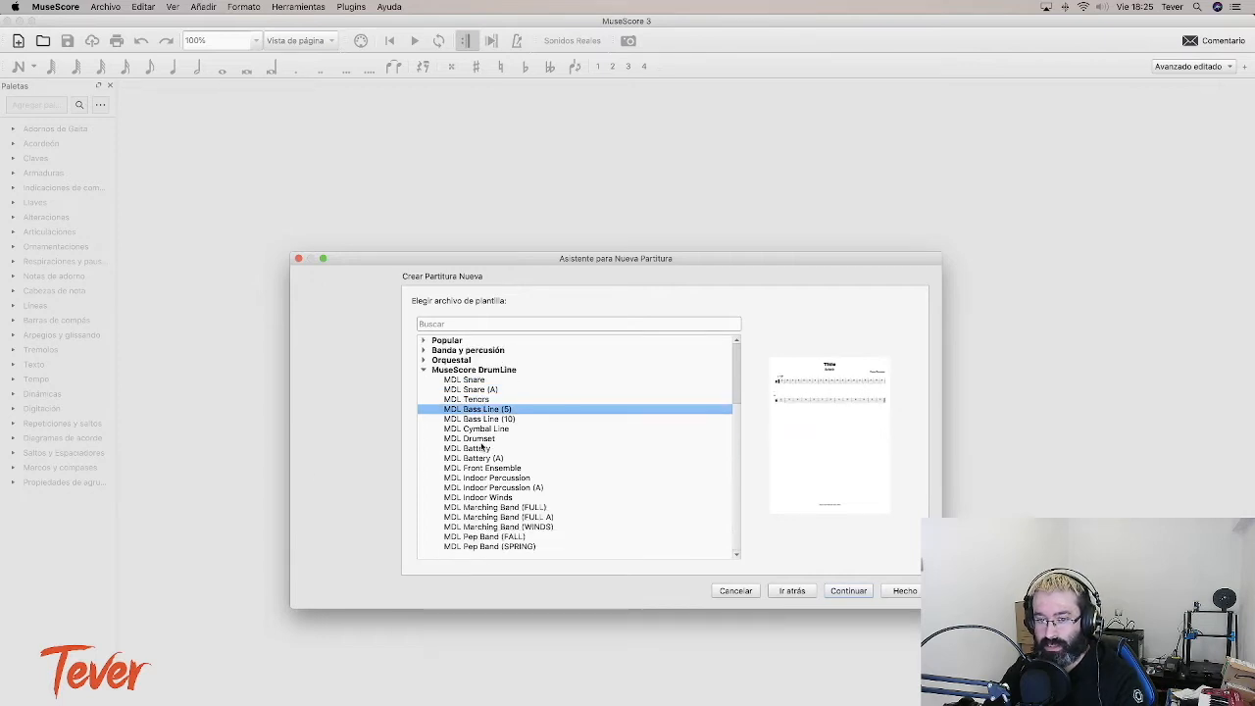
pyautogui.click(482, 439)
pyautogui.click(482, 449)
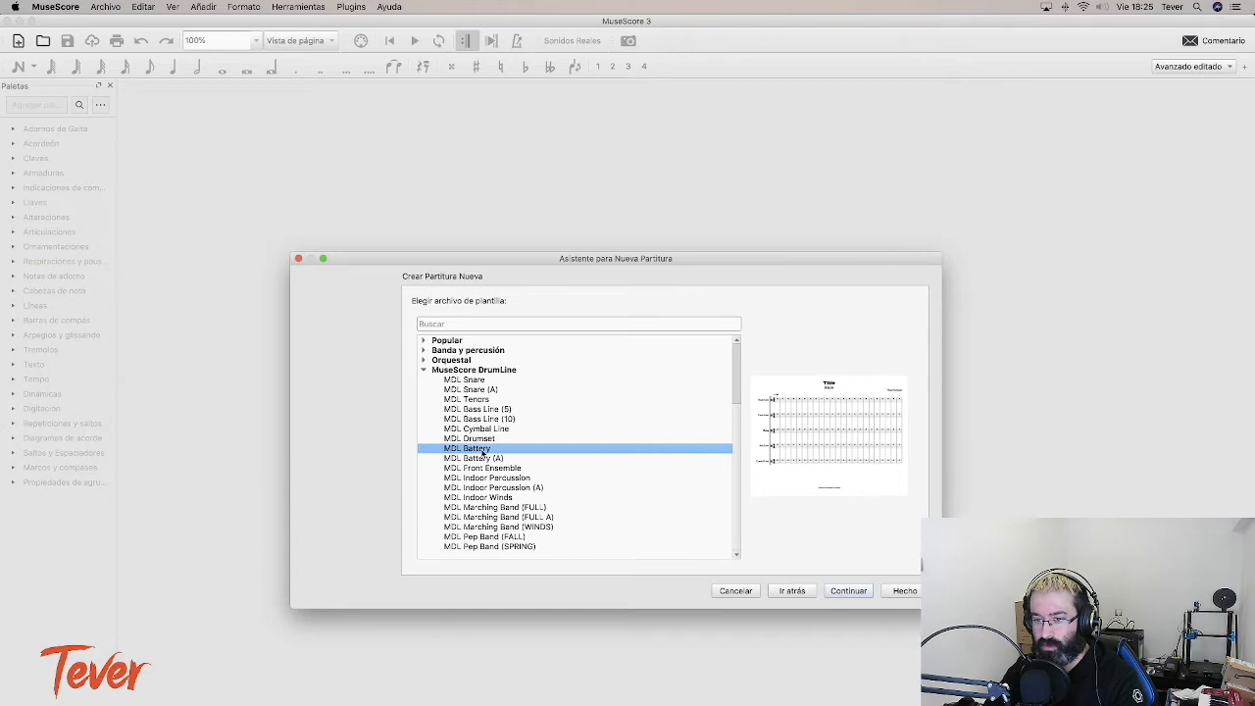
# Step: Preview the MuseScore DrumLine templates MDL Marching Band (WINDS), Pep Band (SPRING), Battery, Drumset, Cymbal Line, Tenors, and Snare (A)
pyautogui.click(485, 527)
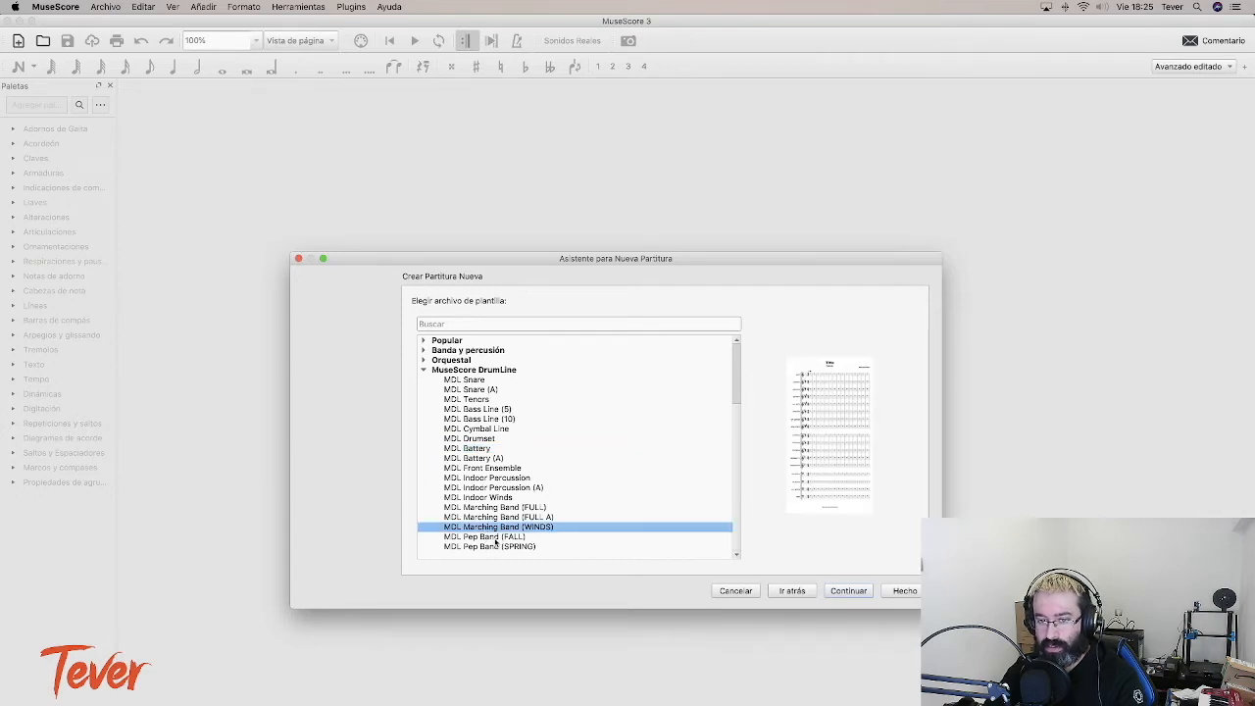
pyautogui.click(493, 546)
pyautogui.scroll(1, 492, 539)
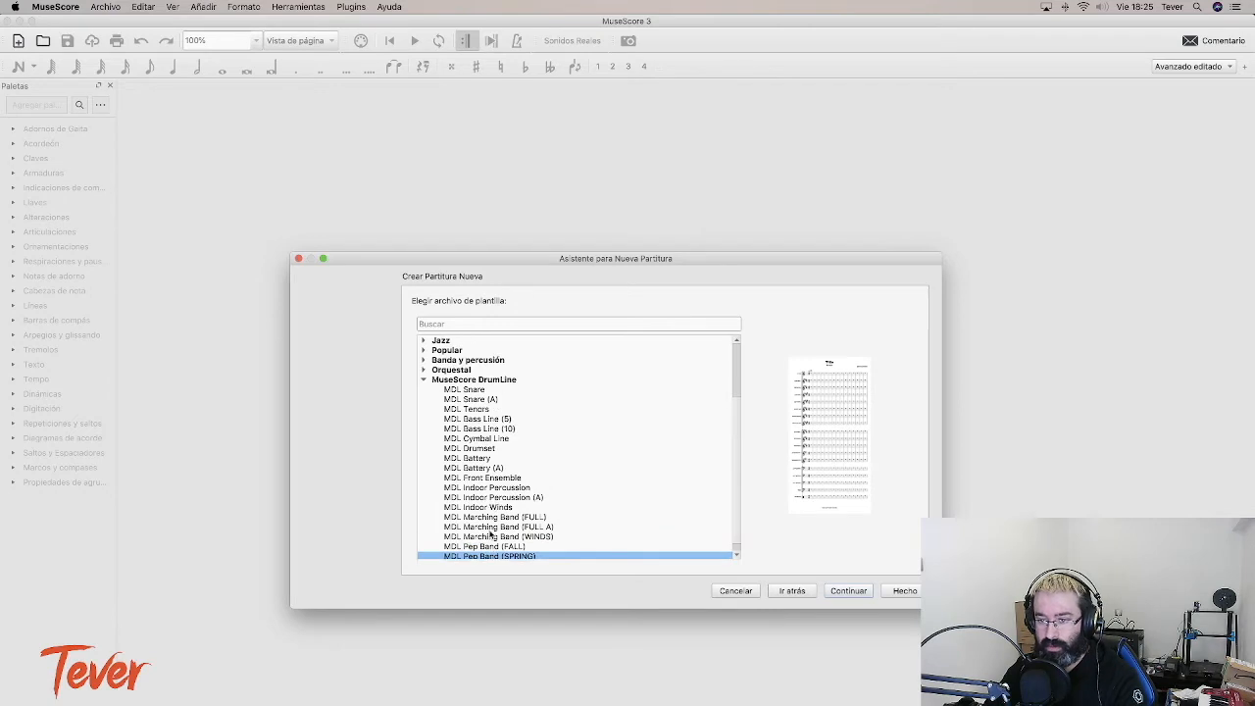
pyautogui.click(483, 458)
pyautogui.click(480, 450)
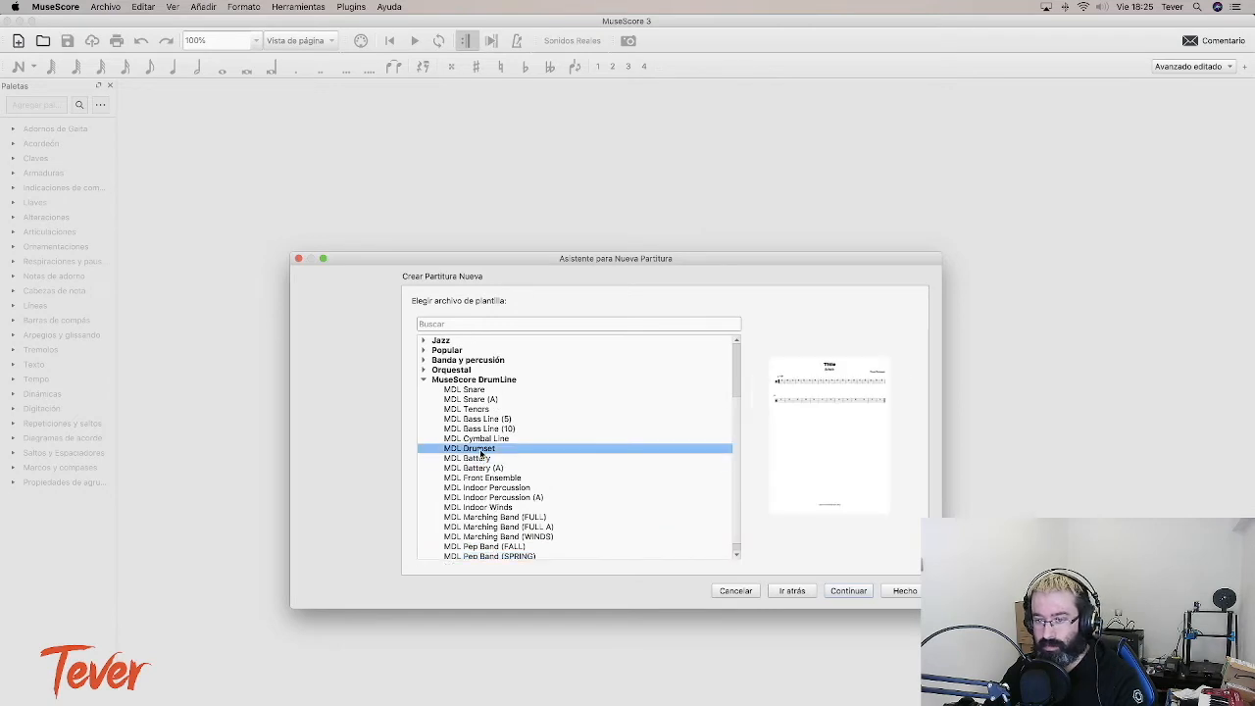
pyautogui.click(480, 439)
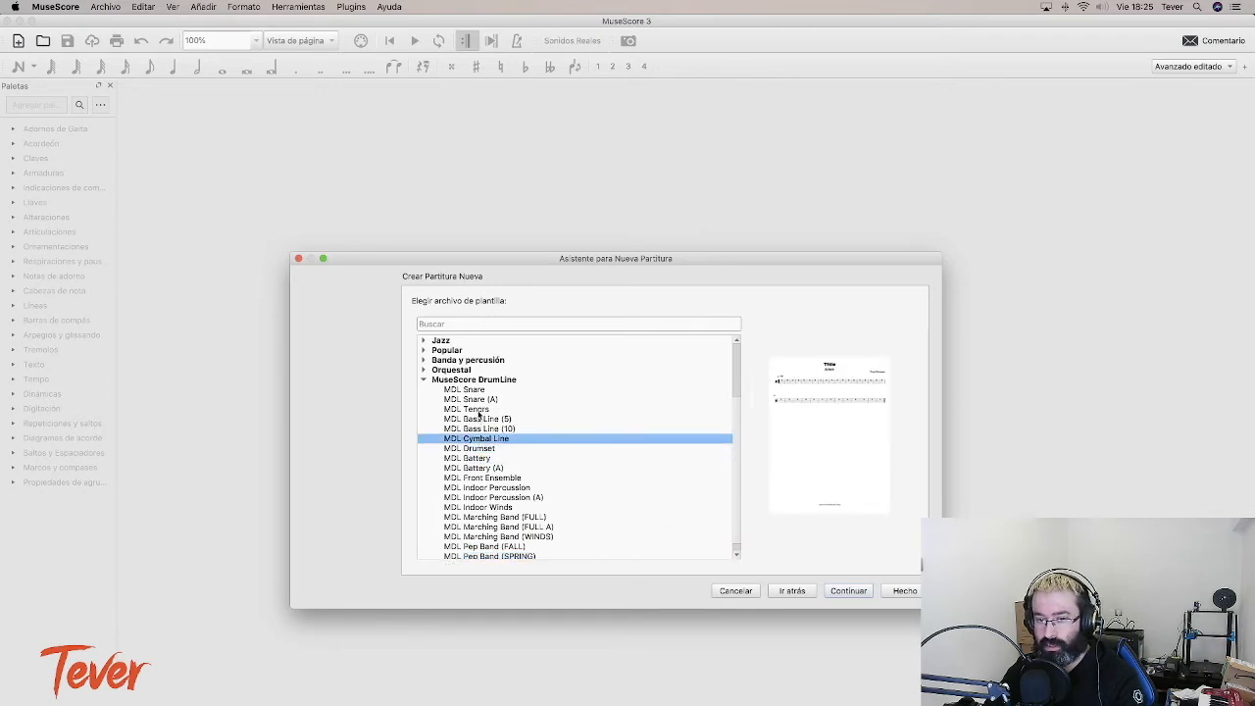
pyautogui.click(479, 409)
pyautogui.click(479, 401)
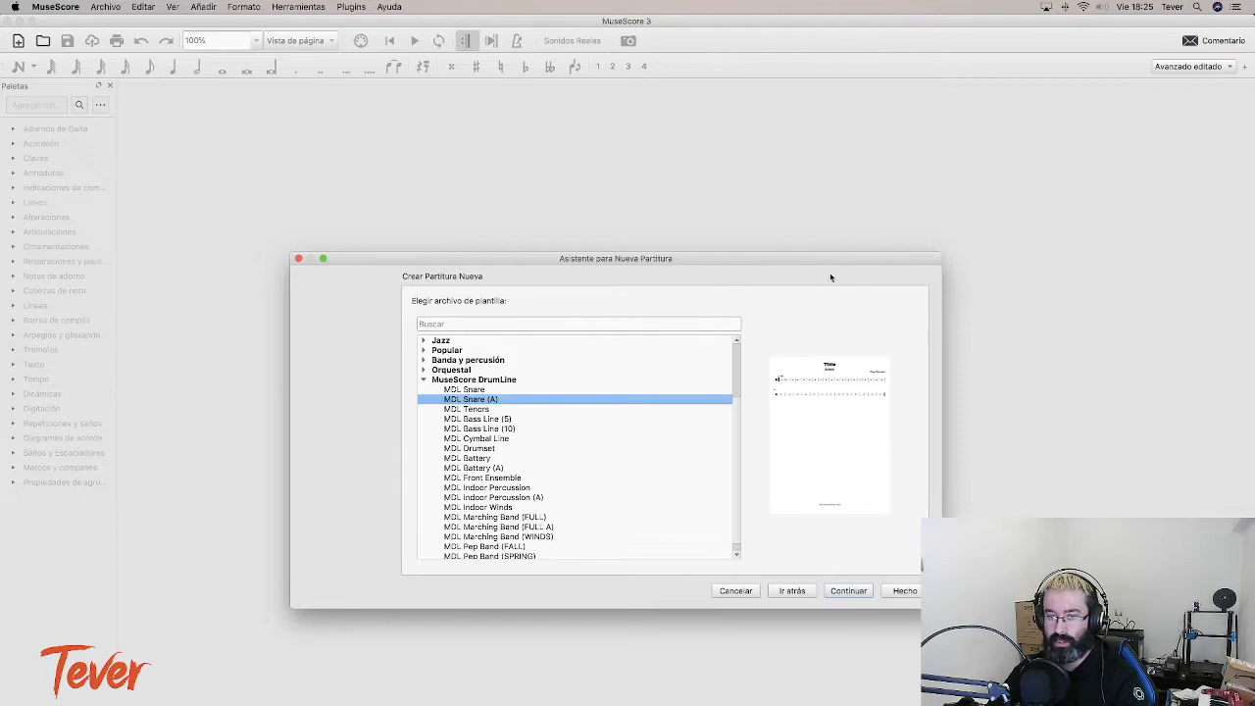
# Step: Choose the Clave de Sol template in the General category and accept the key signature without accidentals
pyautogui.scroll(3, 490, 441)
pyautogui.click(423, 458)
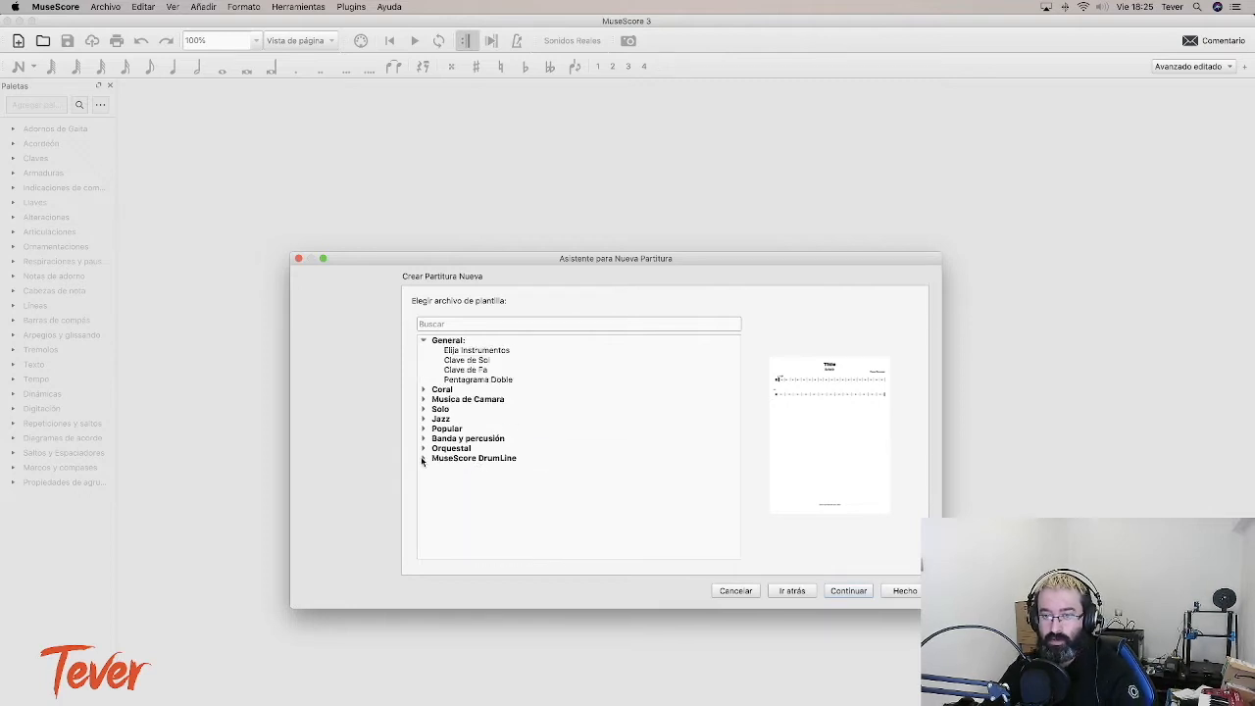
pyautogui.click(483, 379)
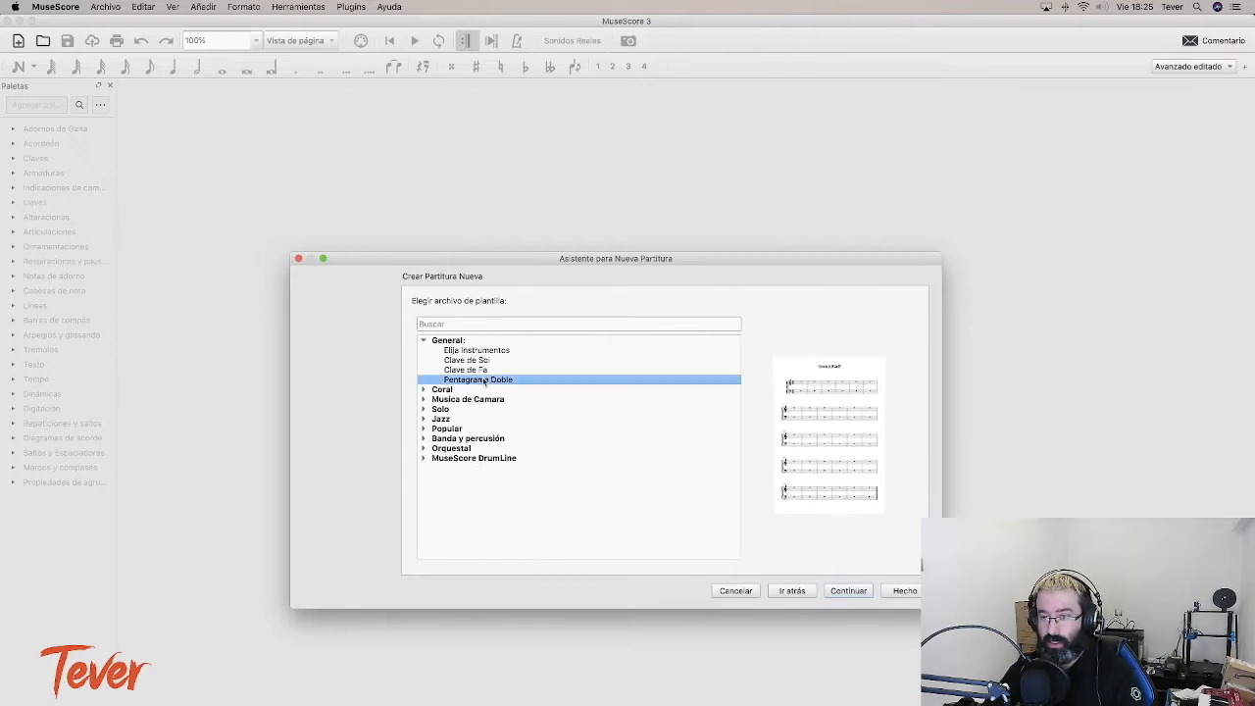
pyautogui.click(479, 362)
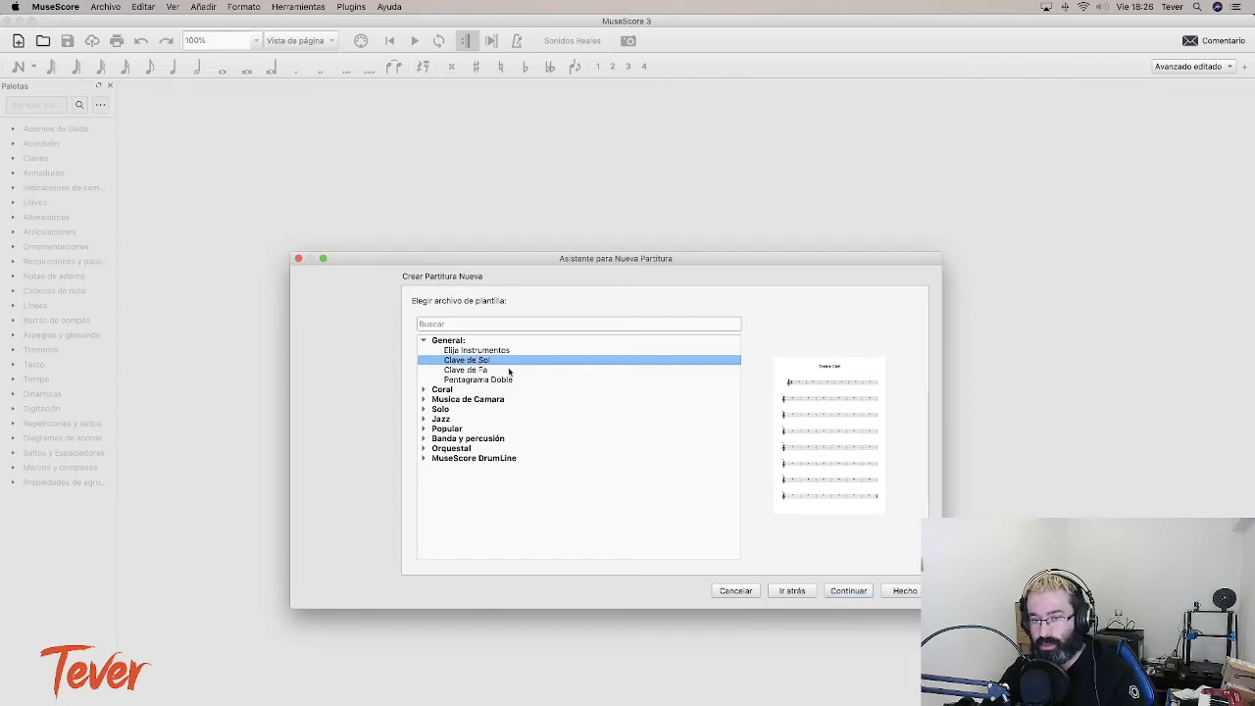
pyautogui.click(847, 594)
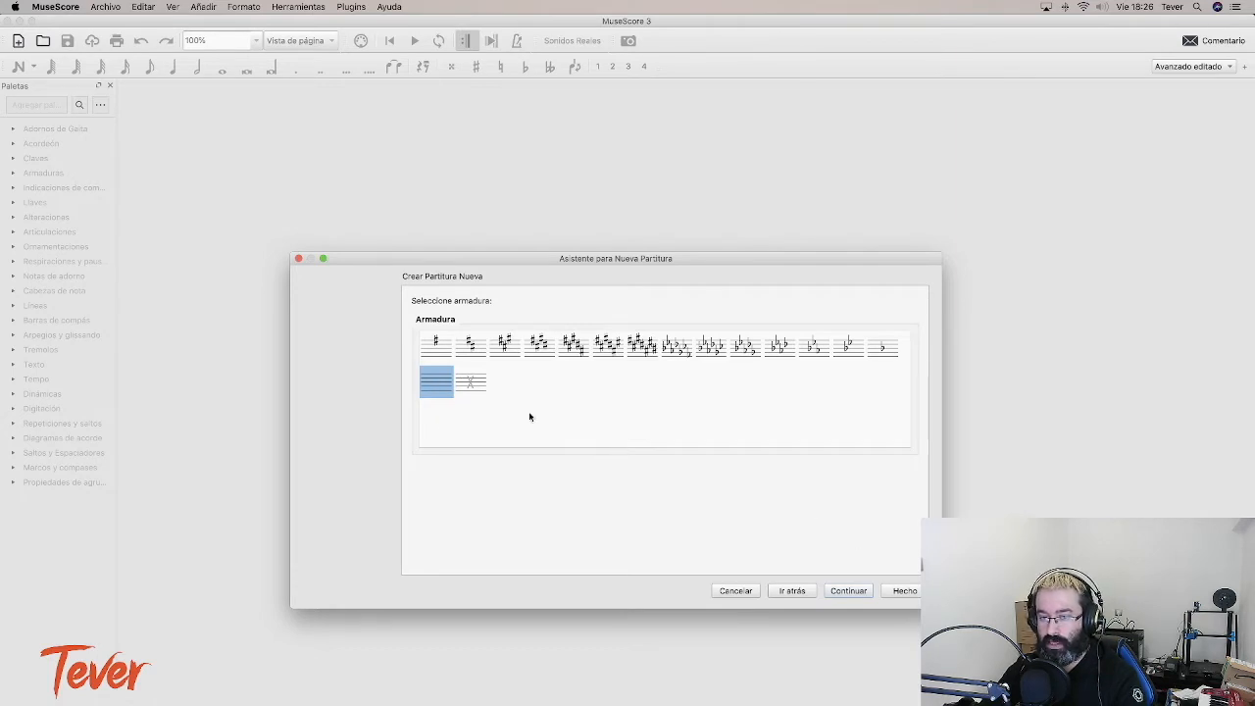
pyautogui.click(849, 591)
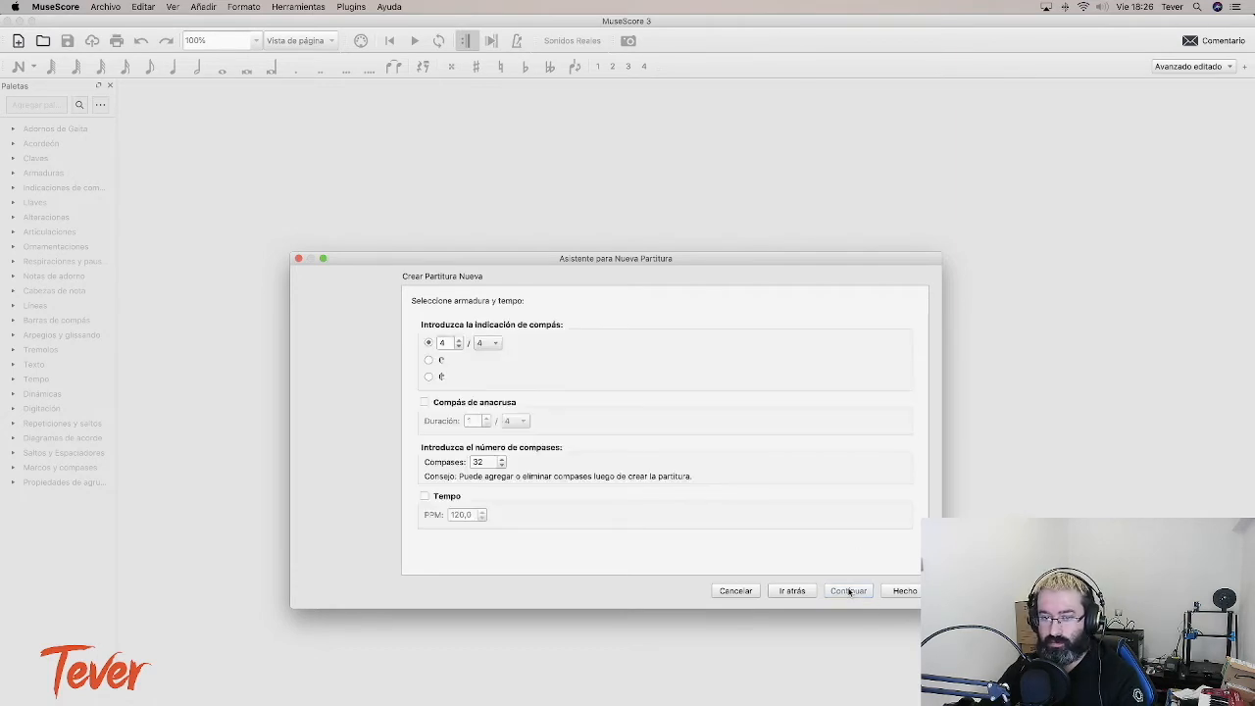
# Step: Set the time signature to 3/4 and the number of measures to 16, and finish creating the score
pyautogui.doubleClick(448, 343)
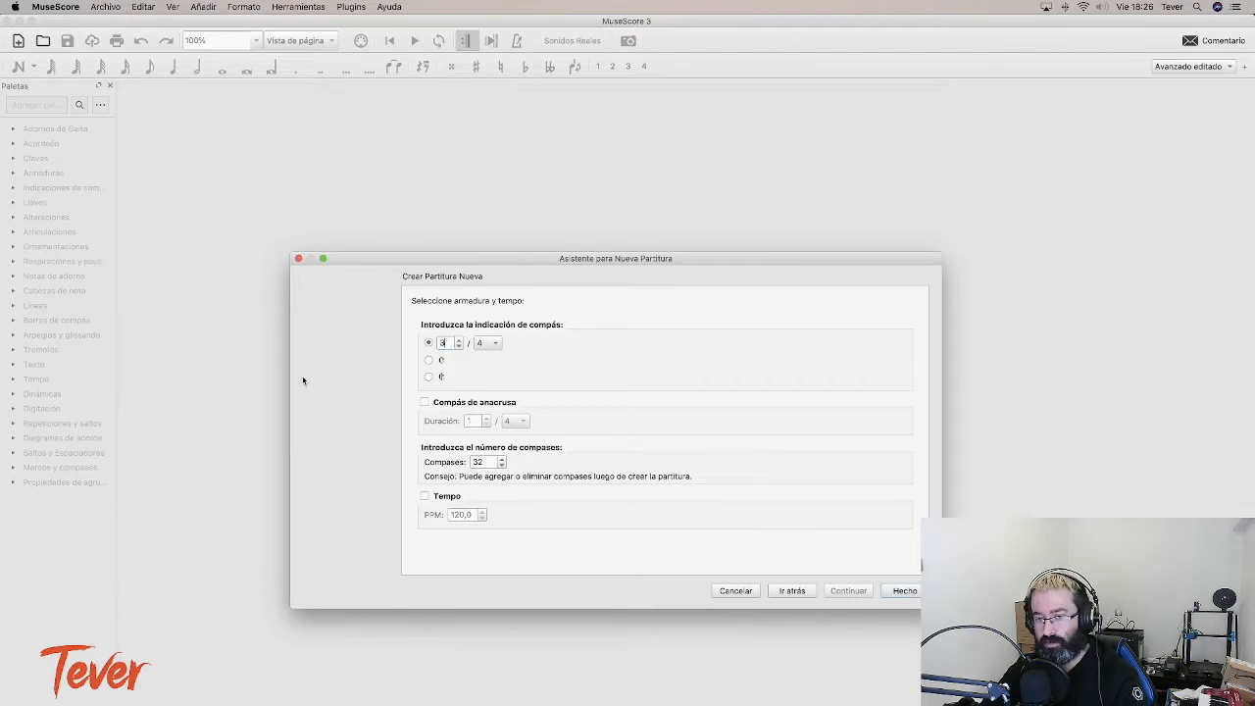
pyautogui.doubleClick(487, 462)
pyautogui.write('15')
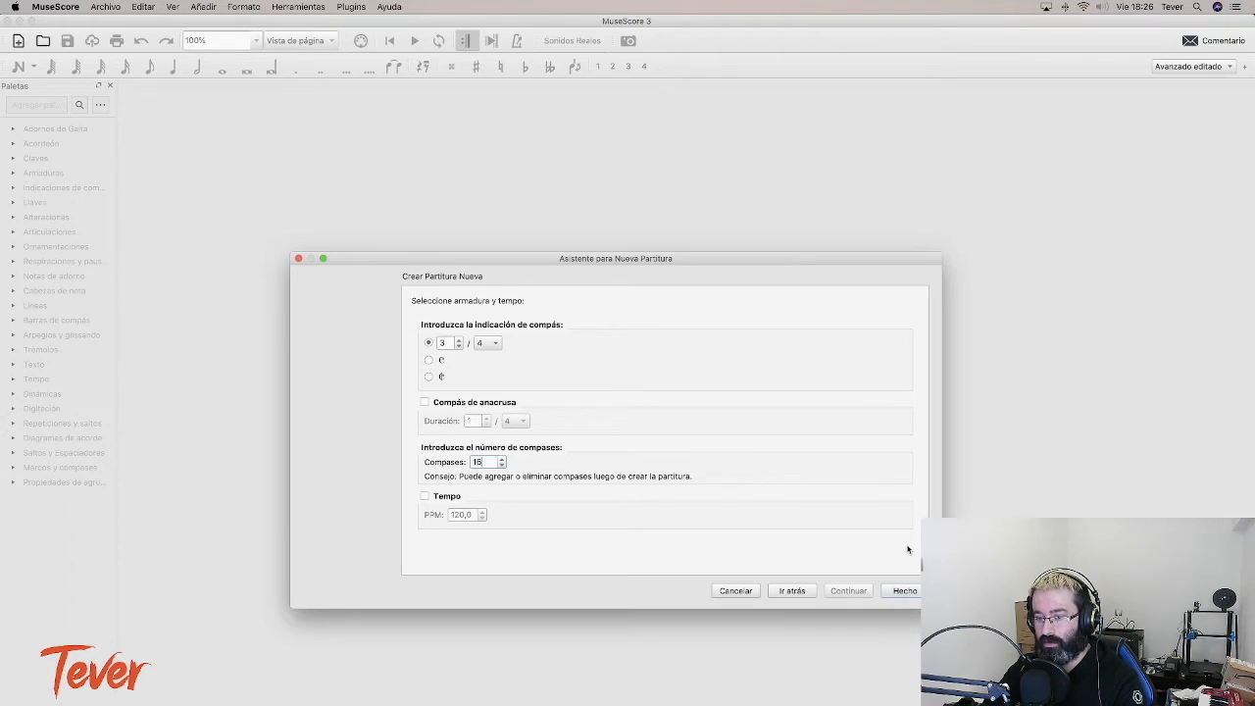
pyautogui.click(912, 591)
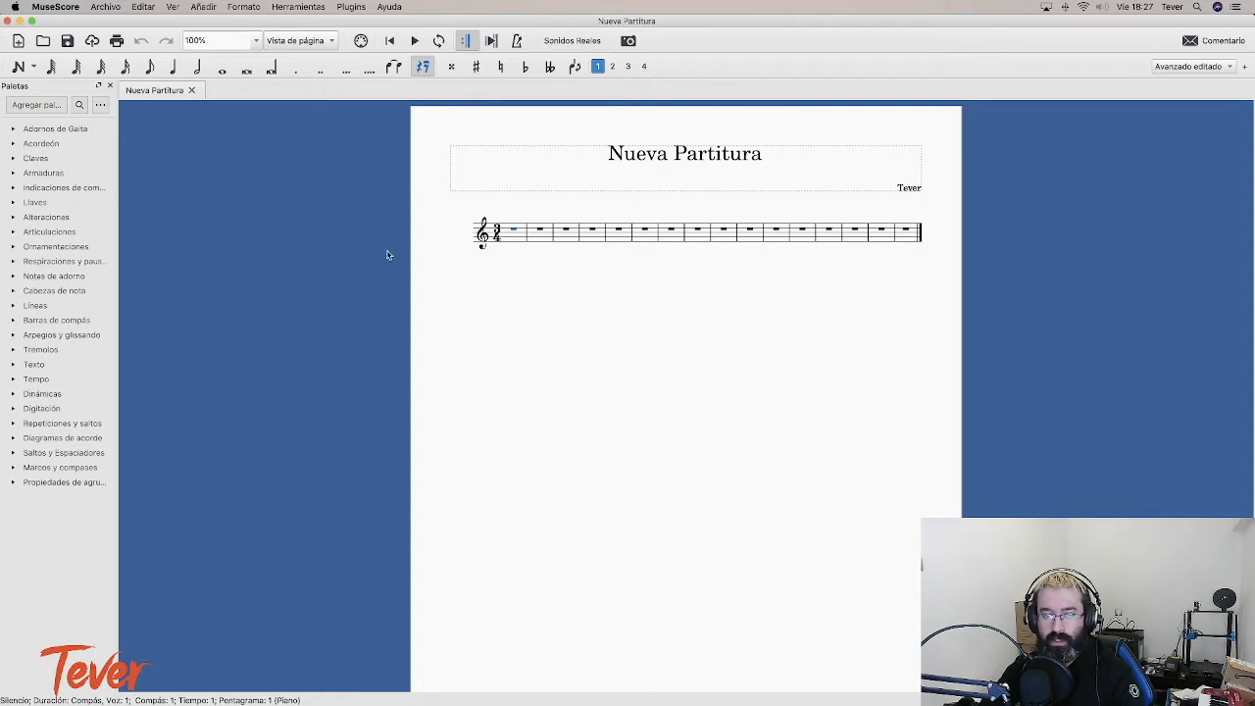
# Step: Add system breaks after measures 4, 8, and 12 so each of those systems holds four measures
pyautogui.click(13, 453)
pyautogui.moveTo(23, 477); pyautogui.dragTo(594, 239)
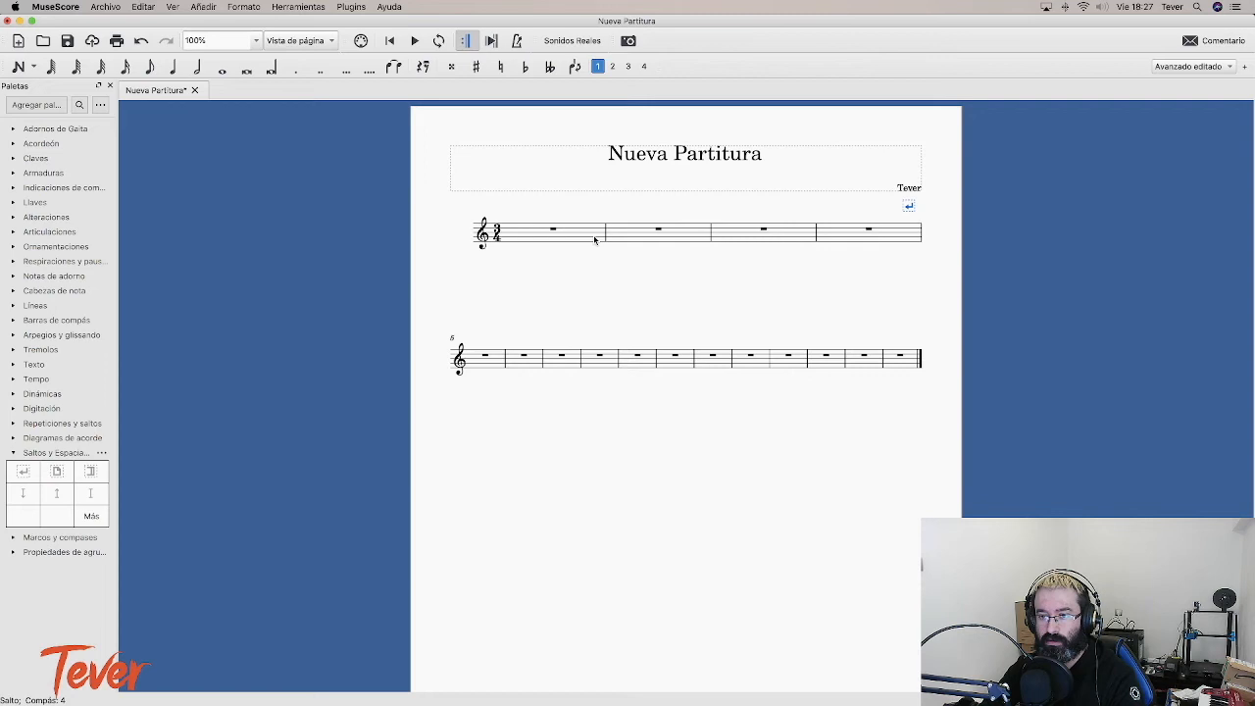
pyautogui.moveTo(12, 474); pyautogui.dragTo(597, 372)
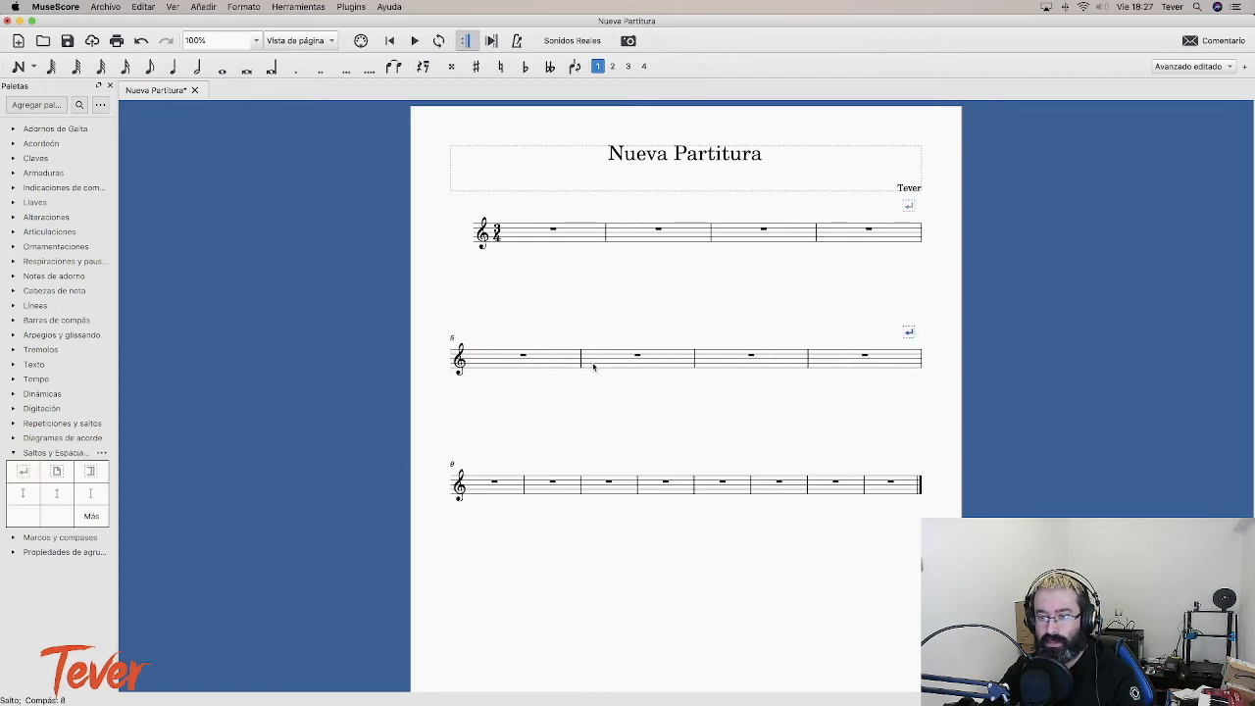
pyautogui.moveTo(24, 474); pyautogui.dragTo(673, 491)
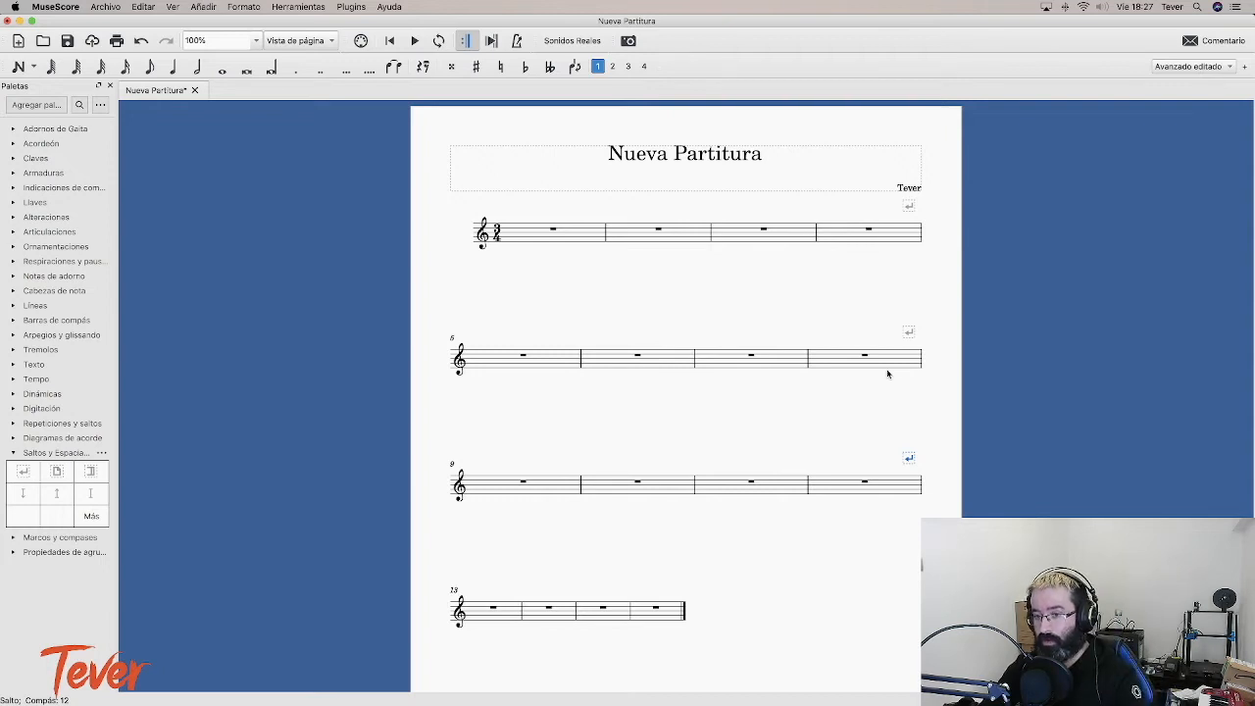
pyautogui.click(907, 535)
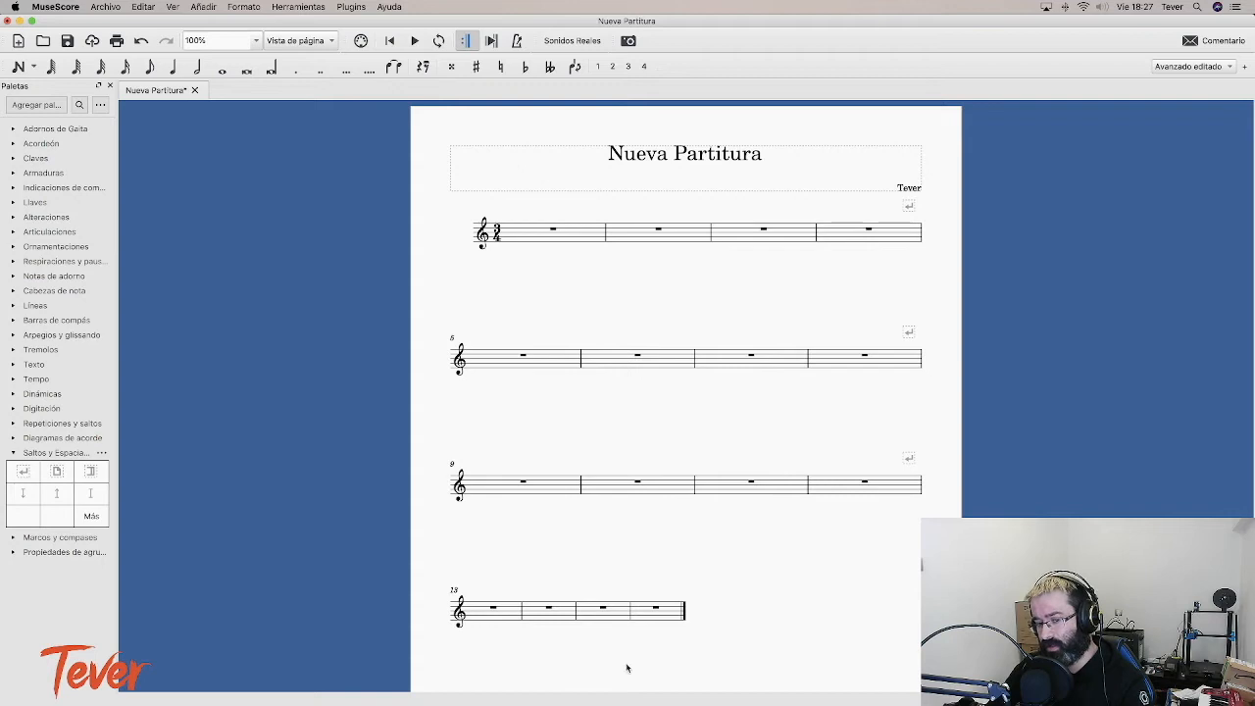
pyautogui.click(252, 7)
pyautogui.click(251, 35)
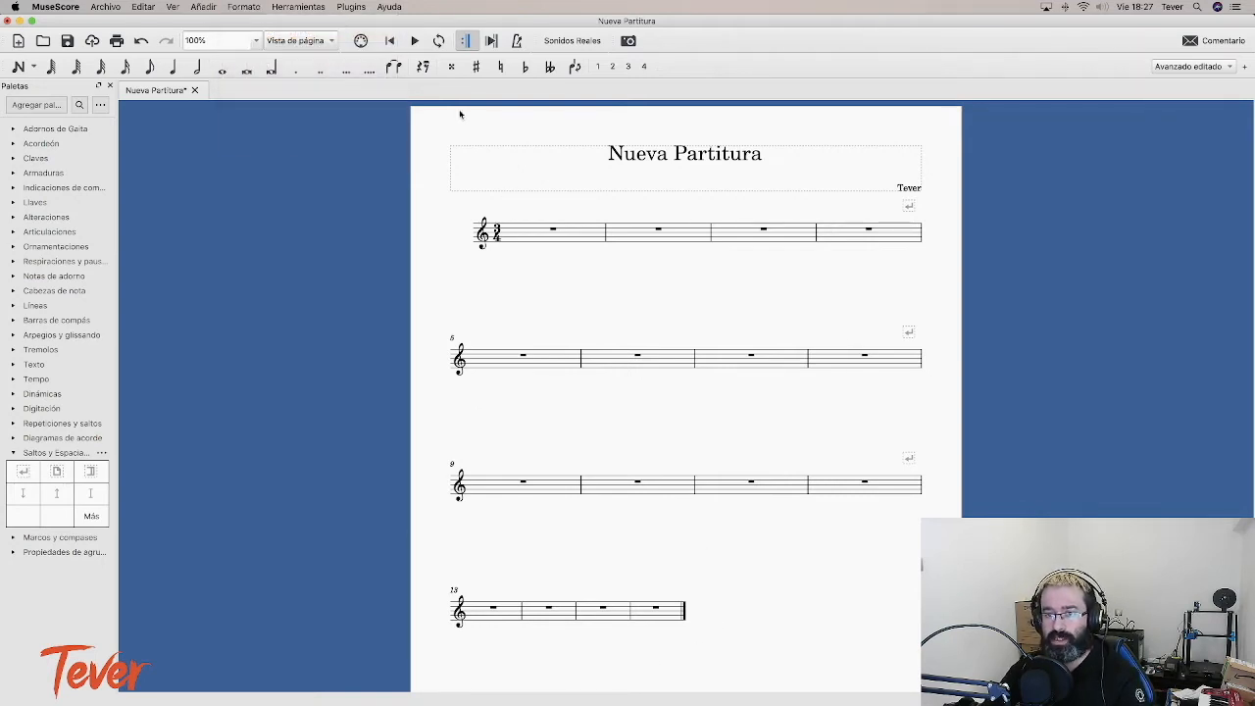
pyautogui.click(698, 183)
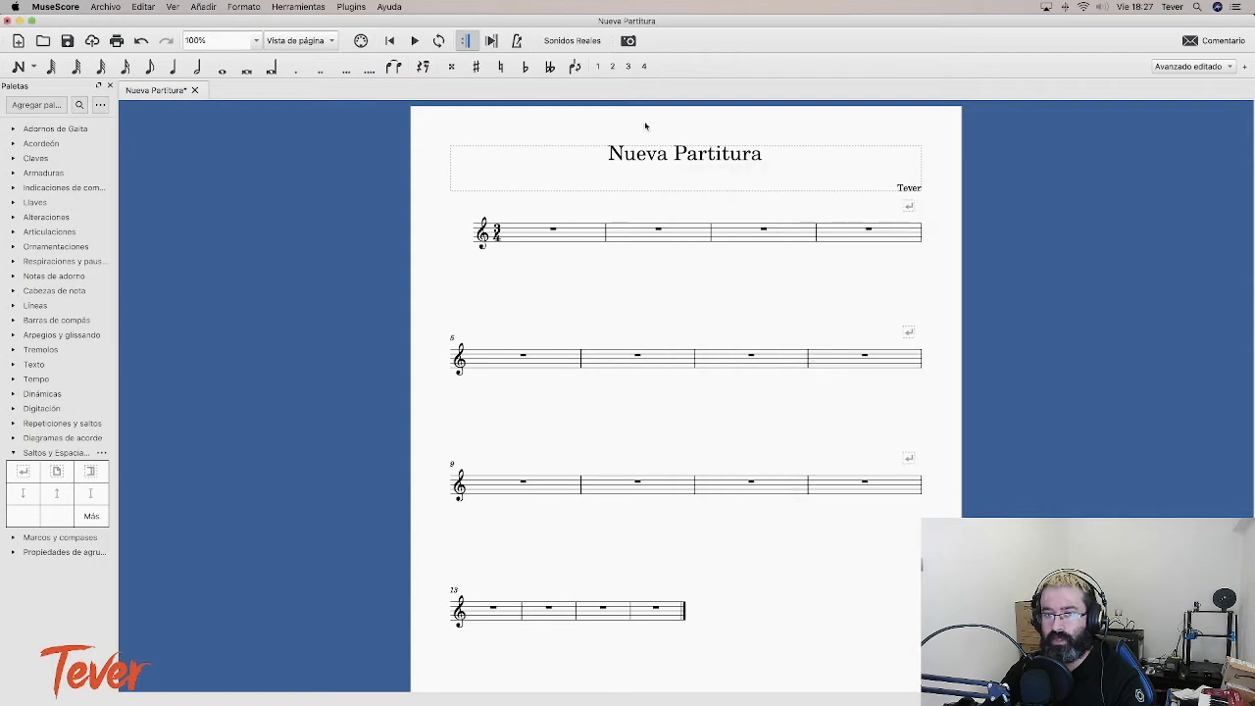
# Step: Set the last system fill threshold to 0% in the Página settings of the score style
pyautogui.click(242, 6)
pyautogui.click(247, 21)
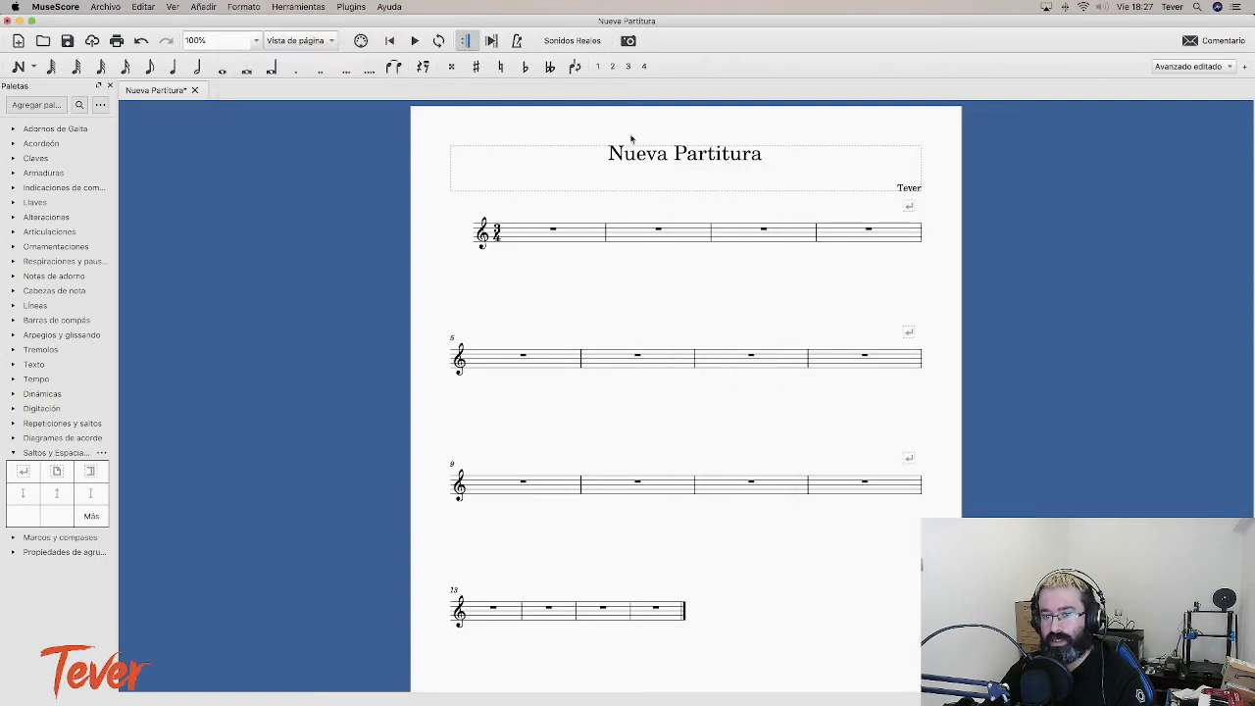
pyautogui.moveTo(690, 121); pyautogui.dragTo(744, 122)
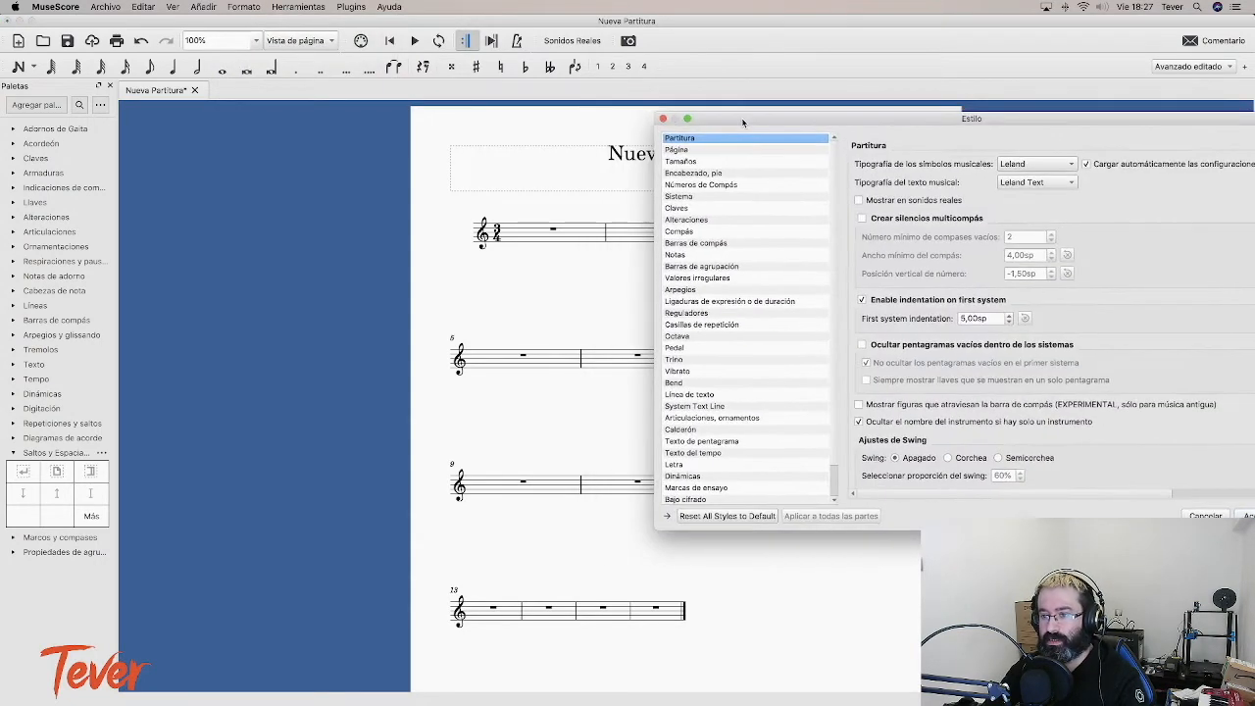
pyautogui.click(678, 149)
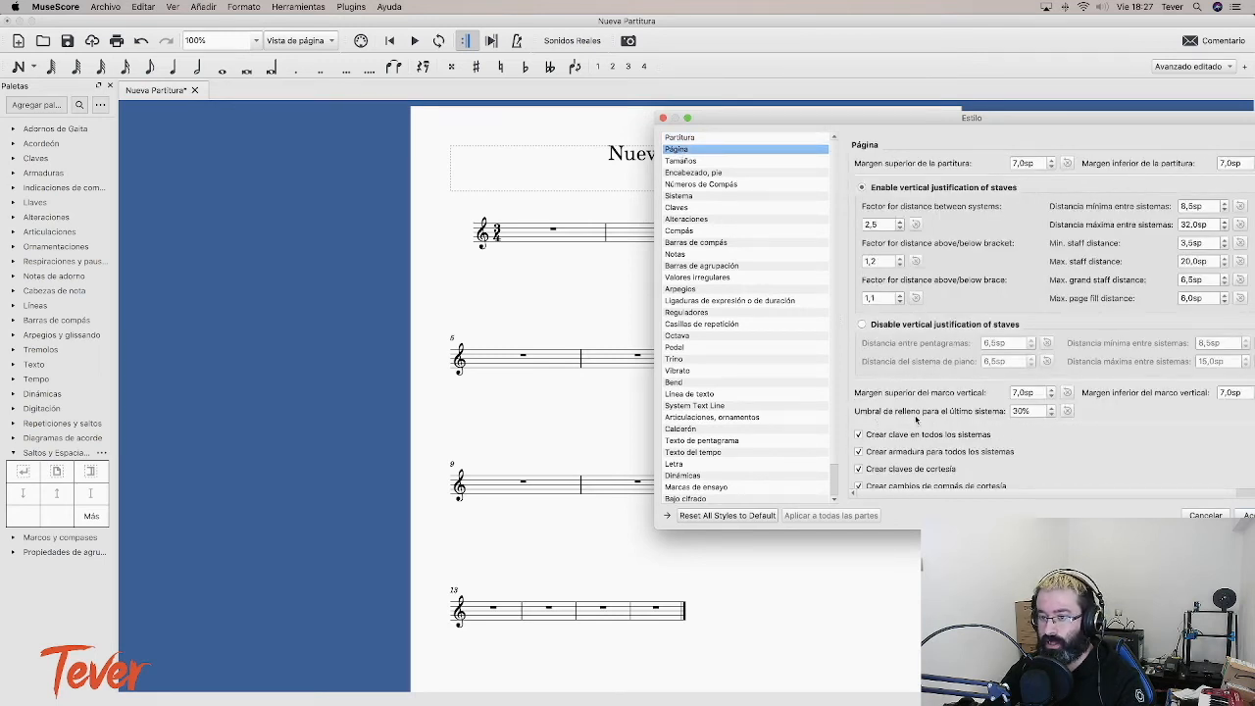
pyautogui.moveTo(1037, 409); pyautogui.dragTo(927, 412)
pyautogui.write('0')
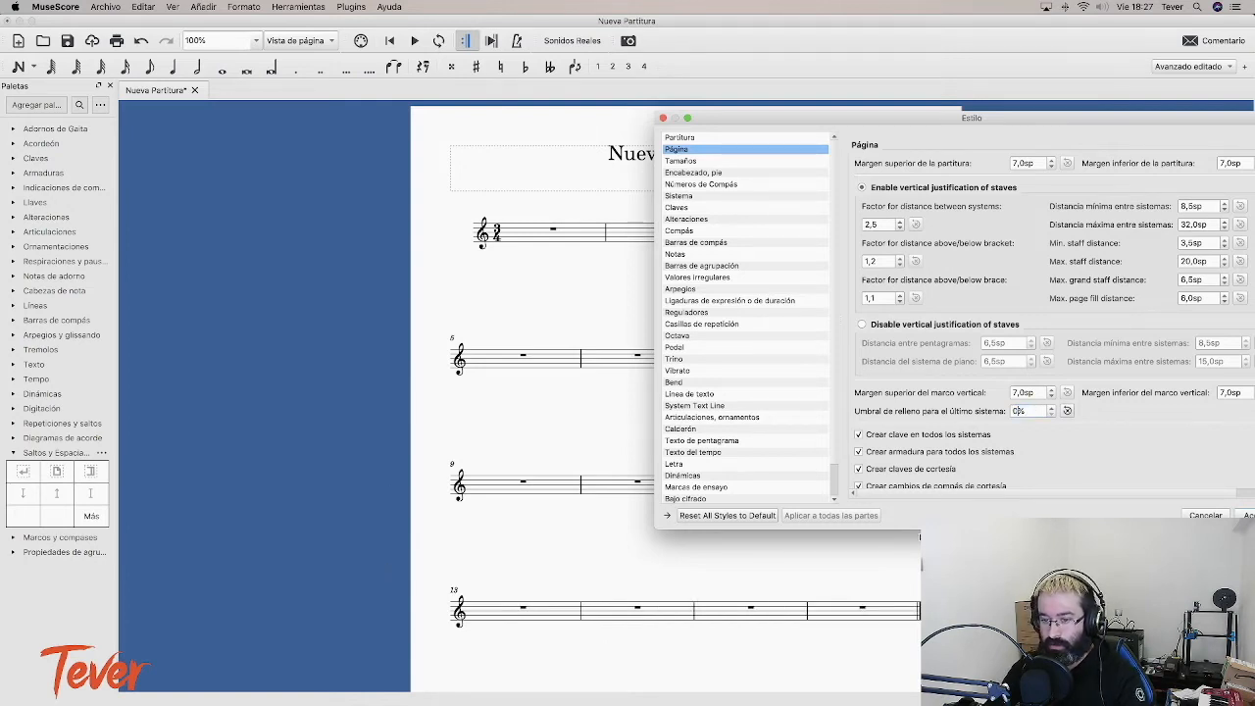
pyautogui.moveTo(1039, 118); pyautogui.dragTo(791, 117)
pyautogui.press('Return')
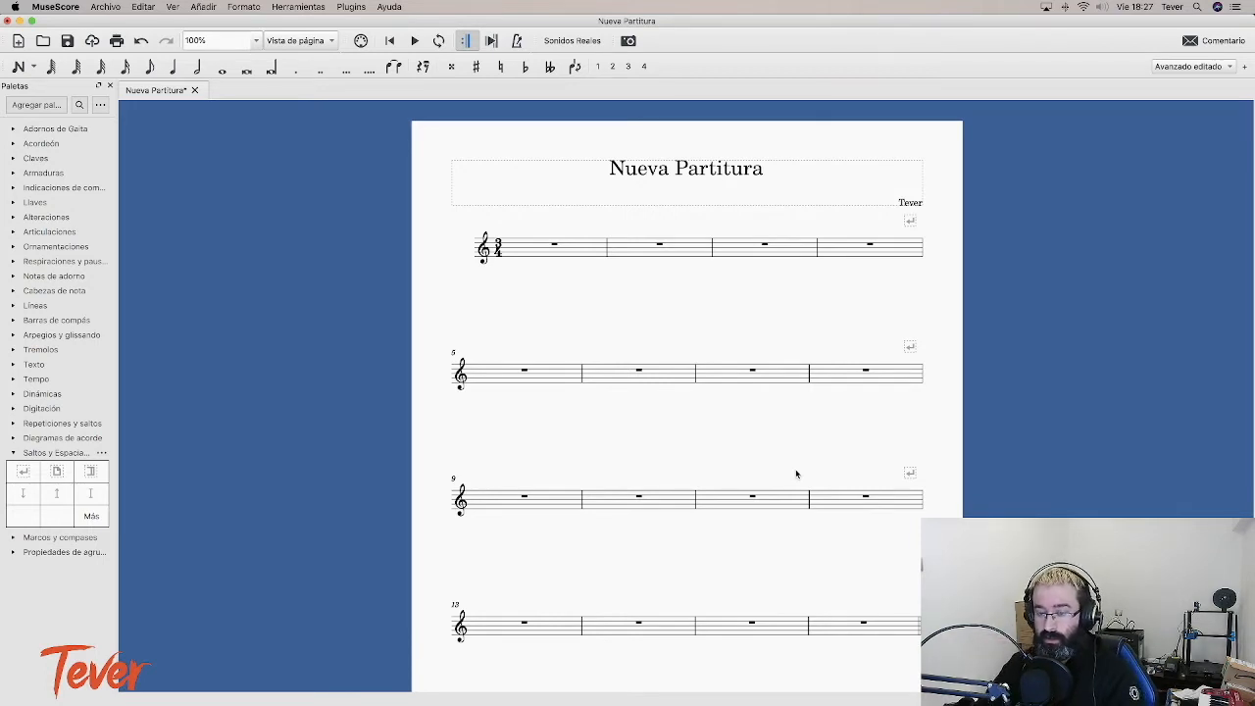
# Step: Enter quarter notes Sol4, Mi4, and Do4 in measure 1 and Fa4, Mi4, and Re4 in measure 2
pyautogui.hscroll(1, 1069, 467)
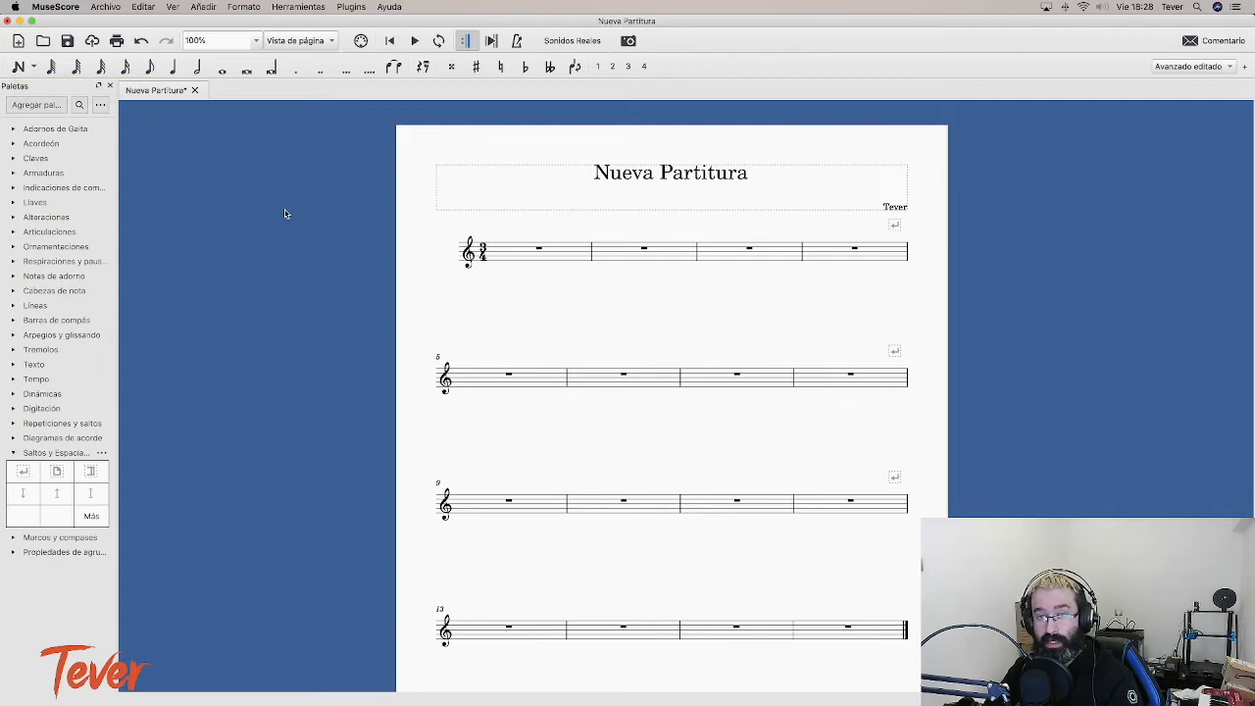
pyautogui.press('n')
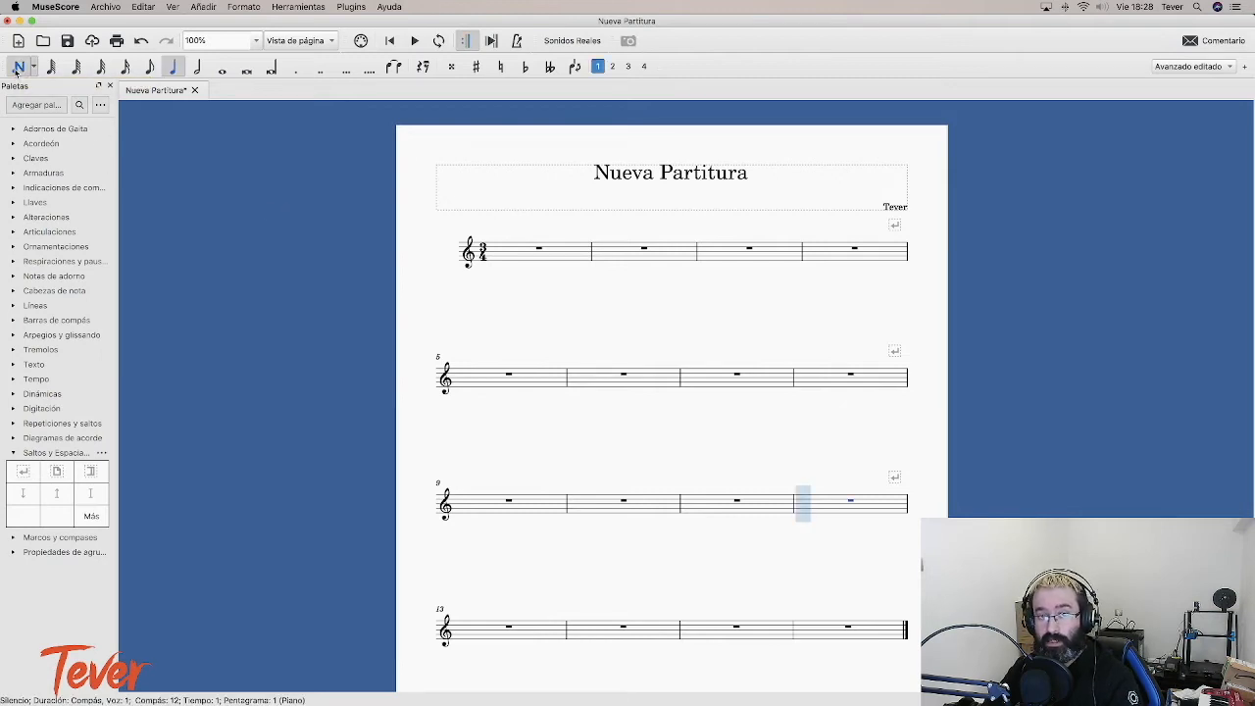
pyautogui.click(524, 260)
pyautogui.click(536, 261)
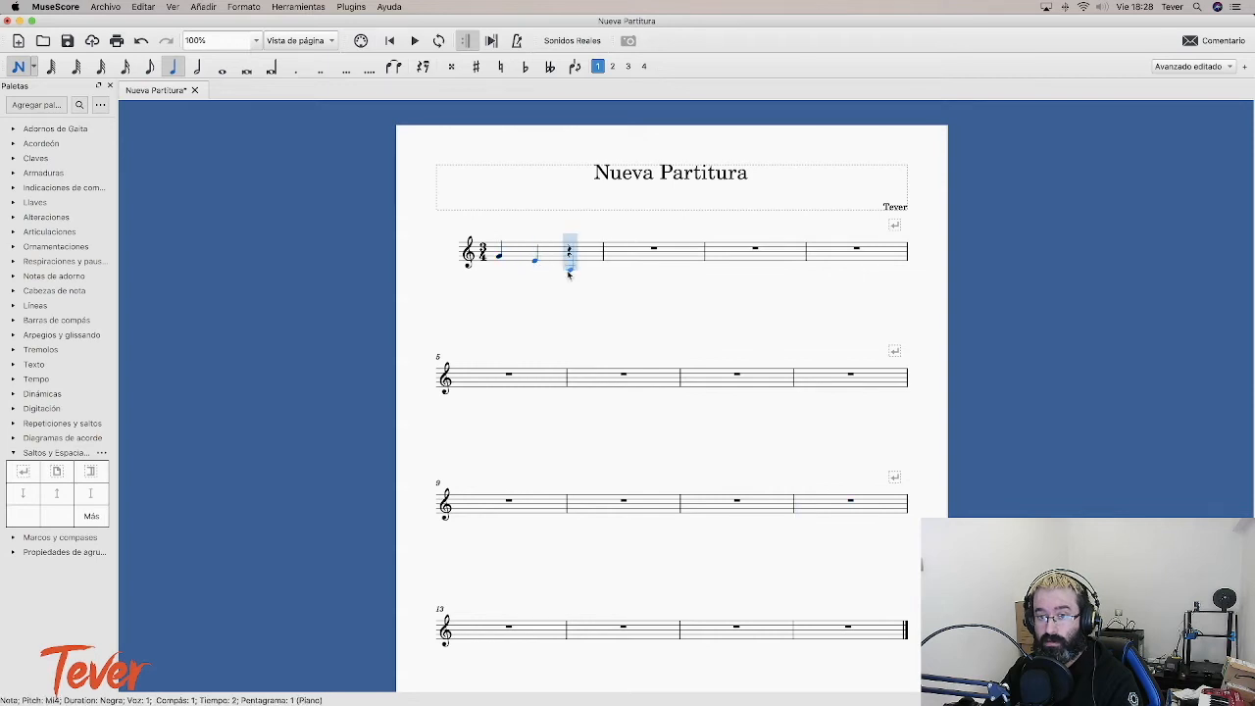
pyautogui.click(571, 269)
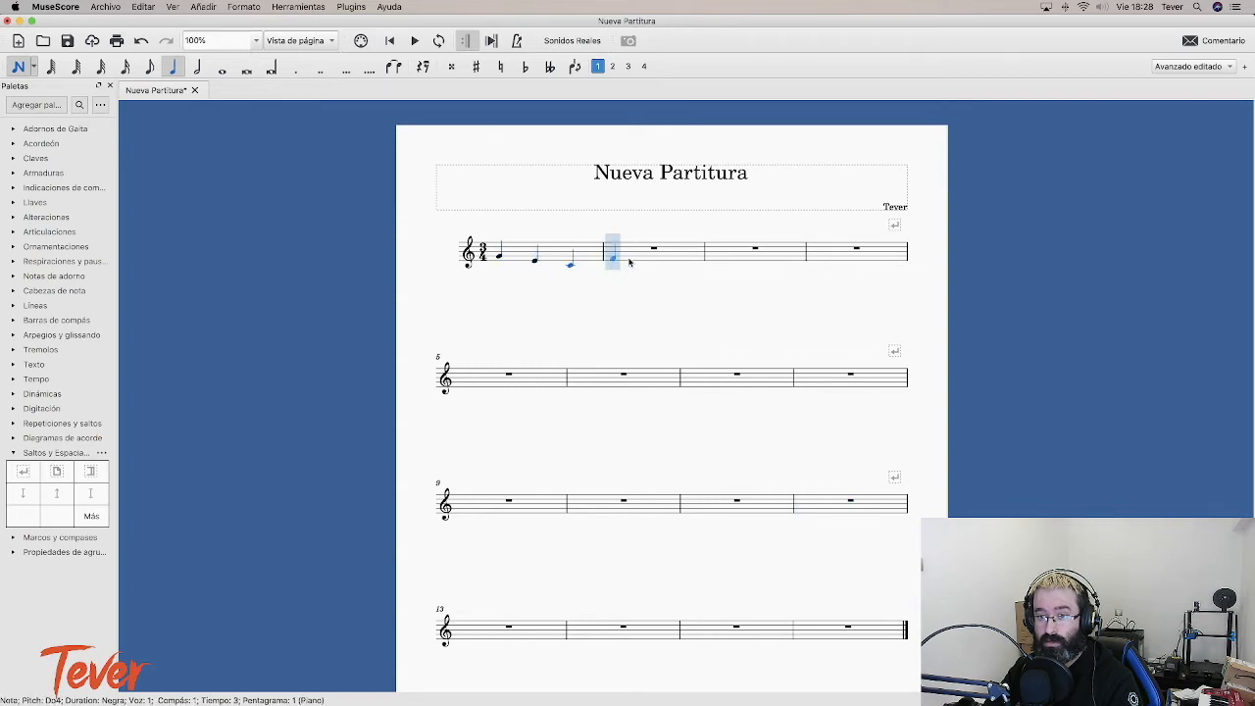
pyautogui.click(629, 261)
pyautogui.click(644, 261)
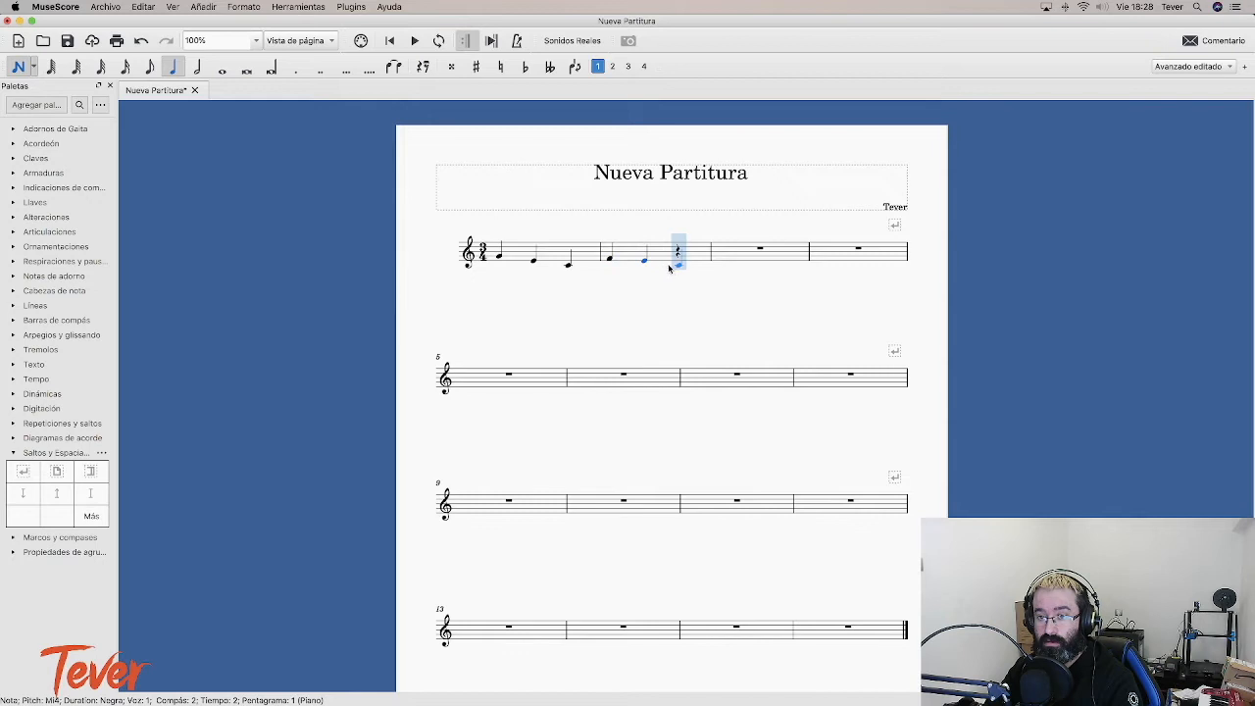
pyautogui.click(672, 267)
# Step: Enter a half note Fa4 followed by a quarter note Re4 in measure 3
pyautogui.press('6')
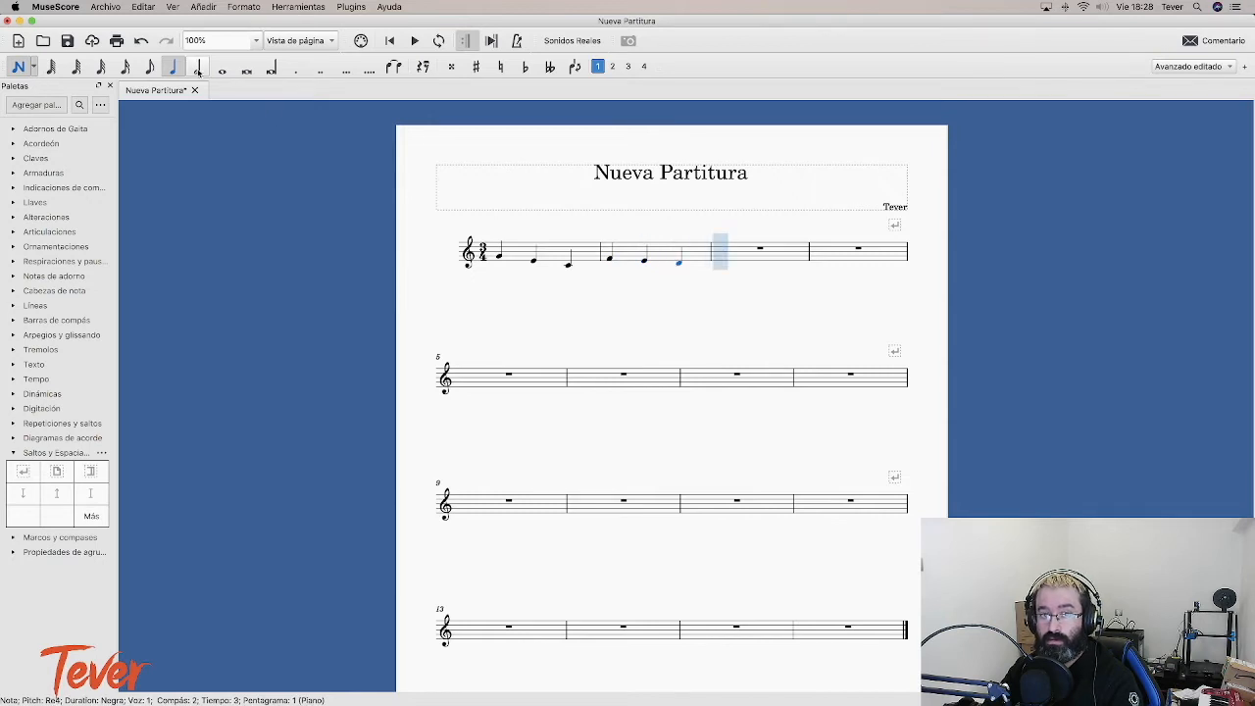
pyautogui.click(749, 261)
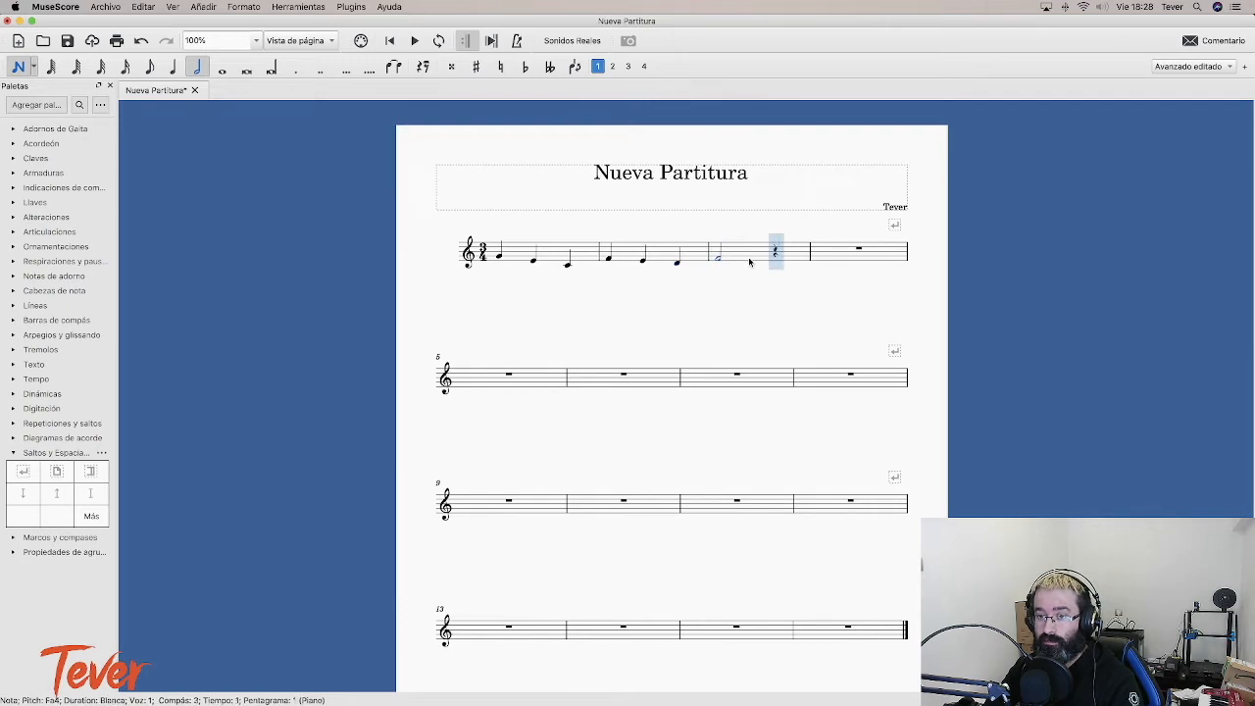
pyautogui.press('5')
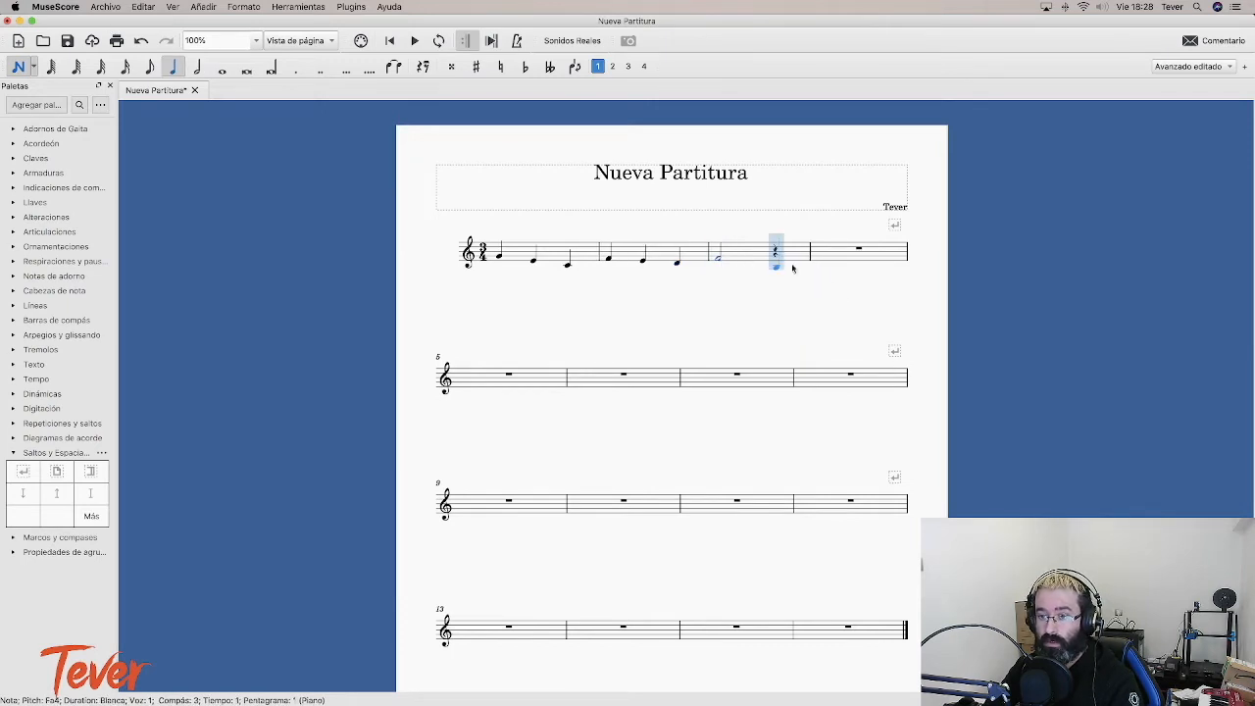
pyautogui.click(779, 265)
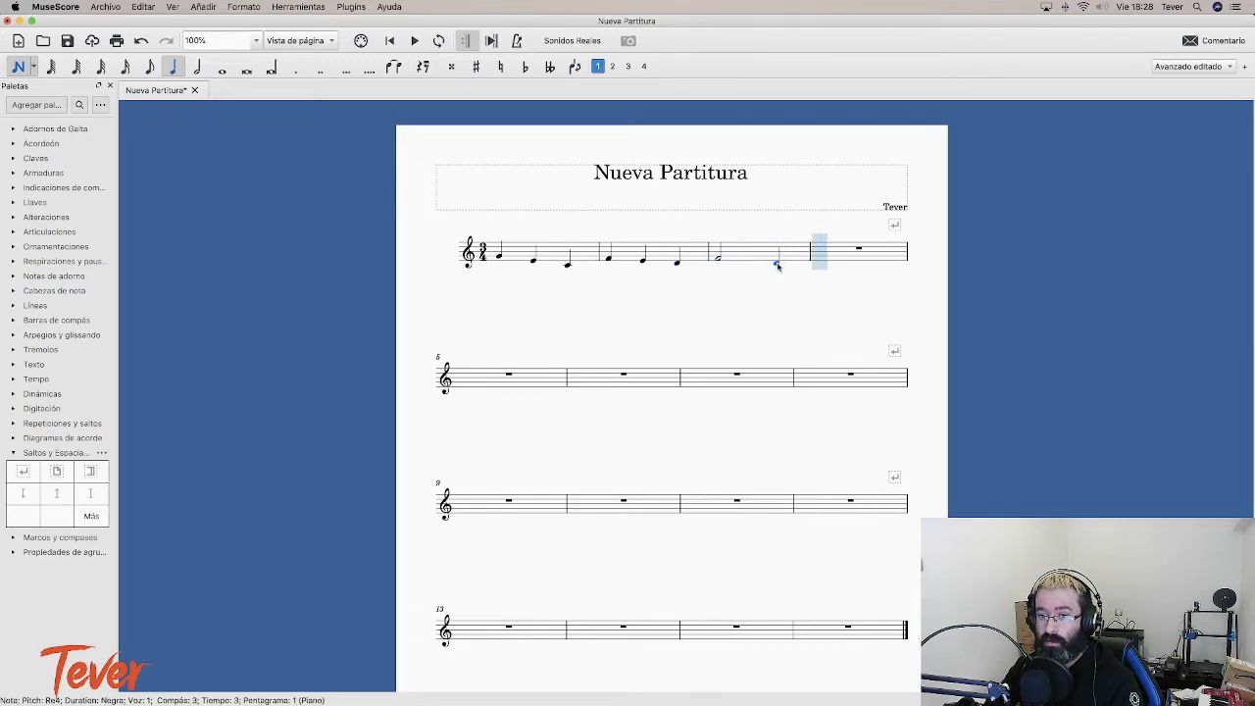
# Step: Fill measure 4 with a dotted half note Mi4 and leave note input
pyautogui.click(197, 67)
pyautogui.click(292, 72)
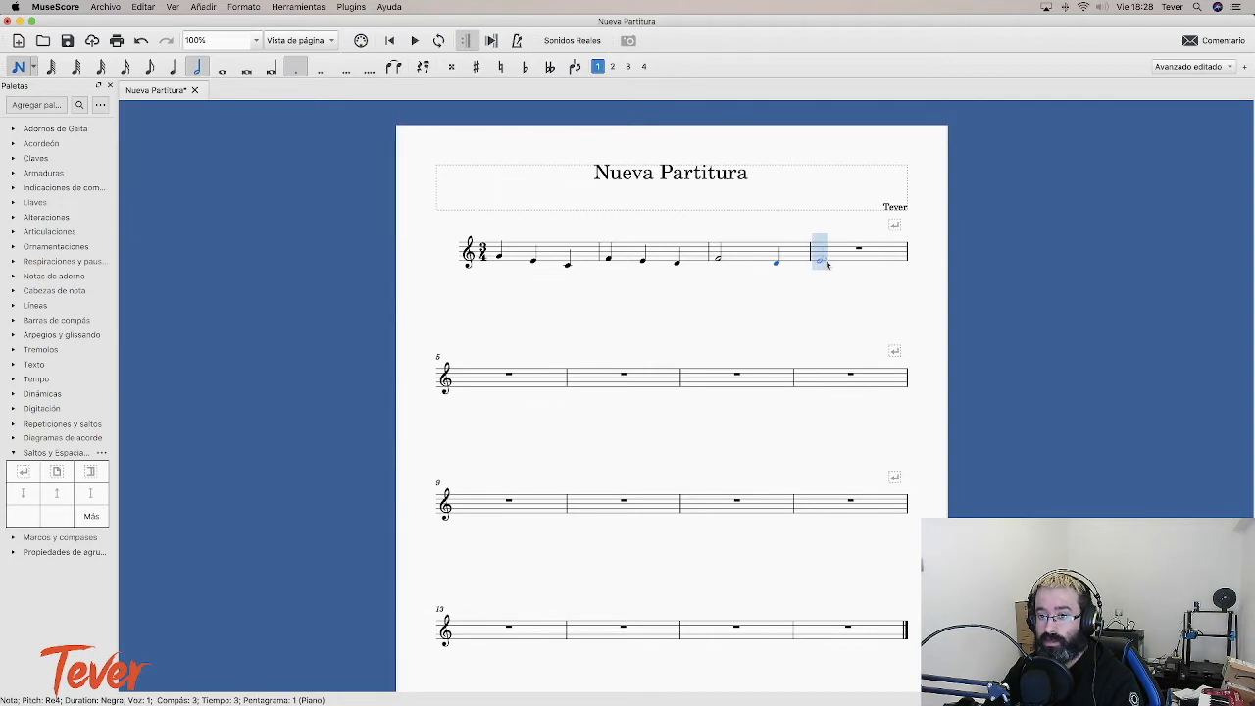
pyautogui.click(826, 261)
pyautogui.press('Escape')
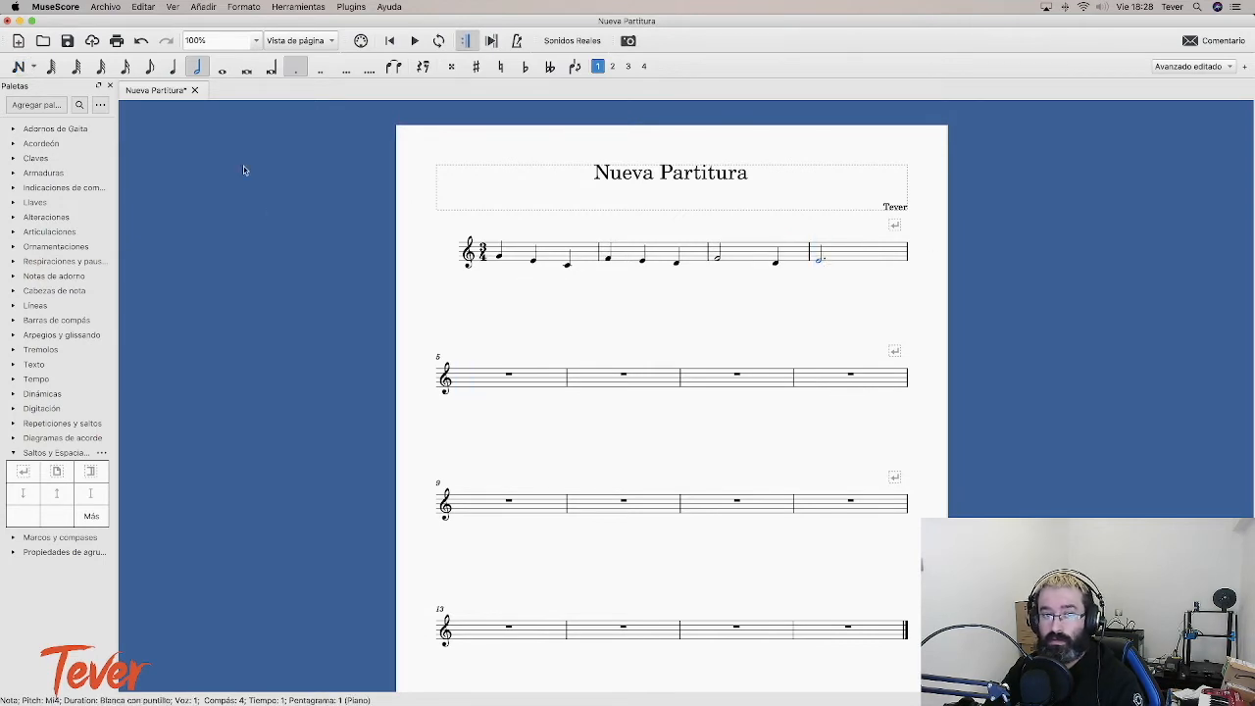
# Step: Copy the notes of measures 1 and 2 into measures 5 and 6
pyautogui.click(531, 249)
pyautogui.keyDown('shift'); pyautogui.click(672, 251); pyautogui.keyUp('shift')
pyautogui.hotkey('ctrl', 'c')
pyautogui.click(513, 384)
pyautogui.hotkey('ctrl', 'v')
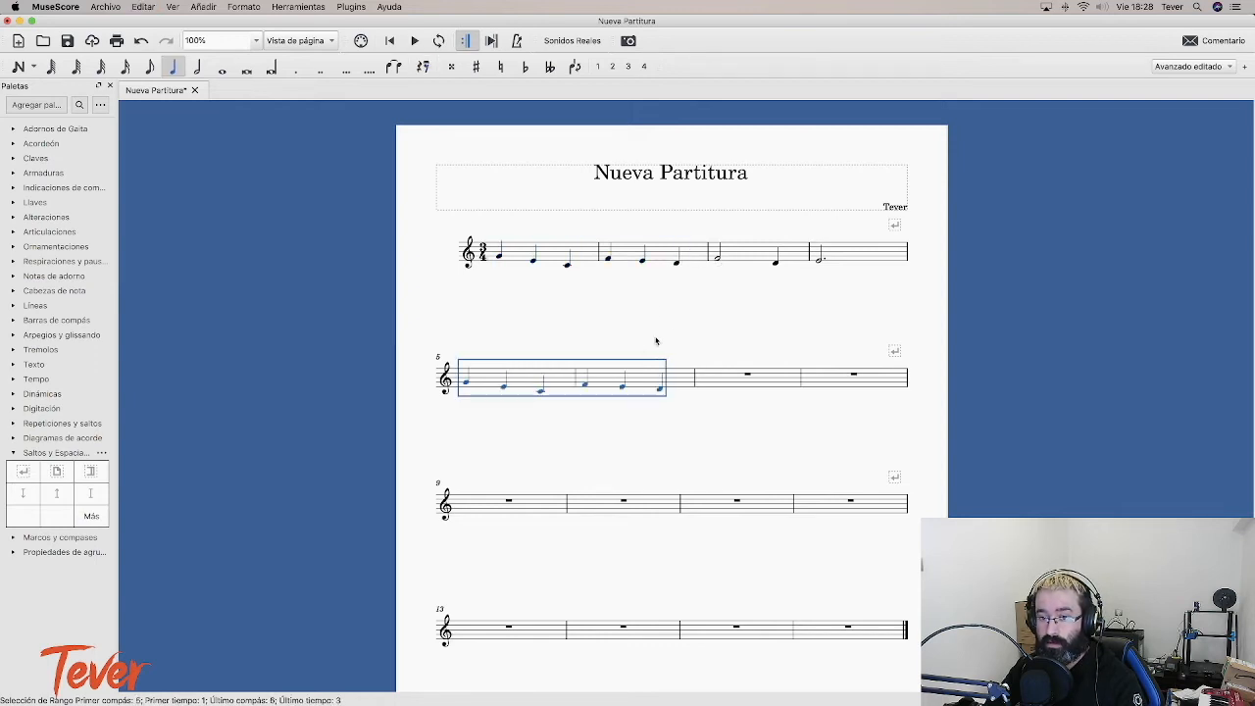
pyautogui.click(673, 335)
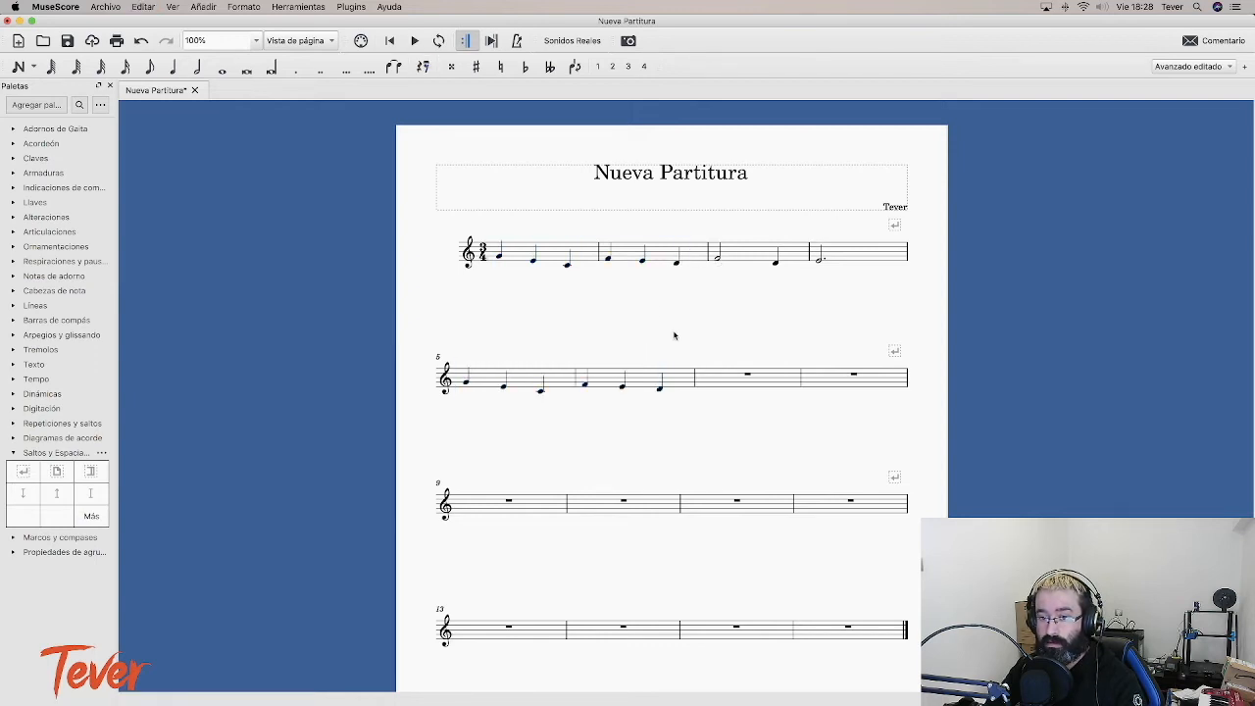
# Step: Enter a half note Si3 followed by a quarter note Re4 in measure 7
pyautogui.click(197, 66)
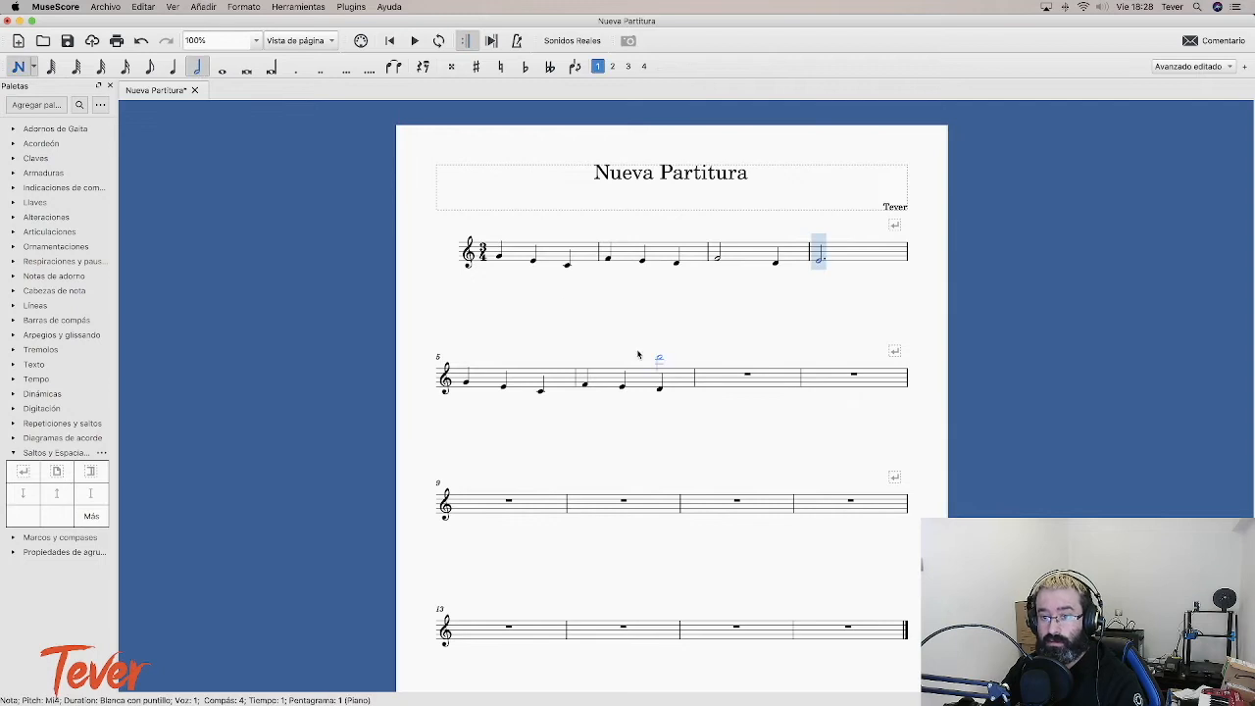
pyautogui.click(711, 393)
pyautogui.press('Escape')
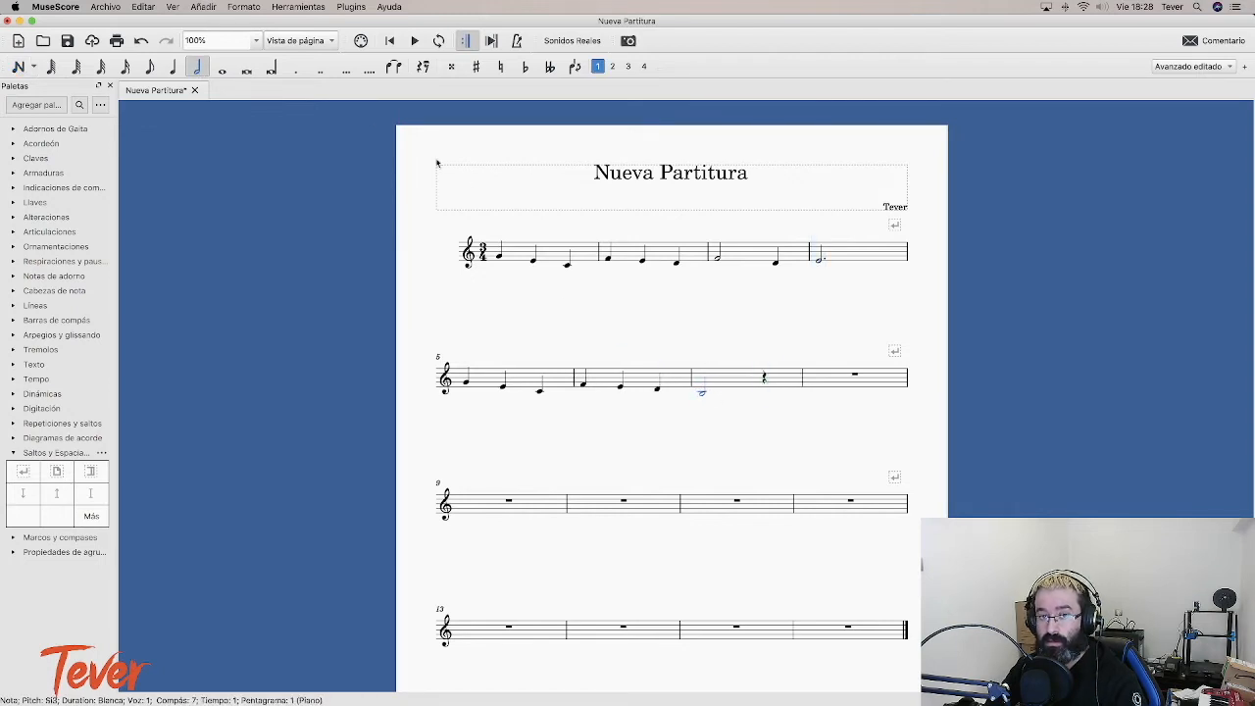
pyautogui.click(174, 68)
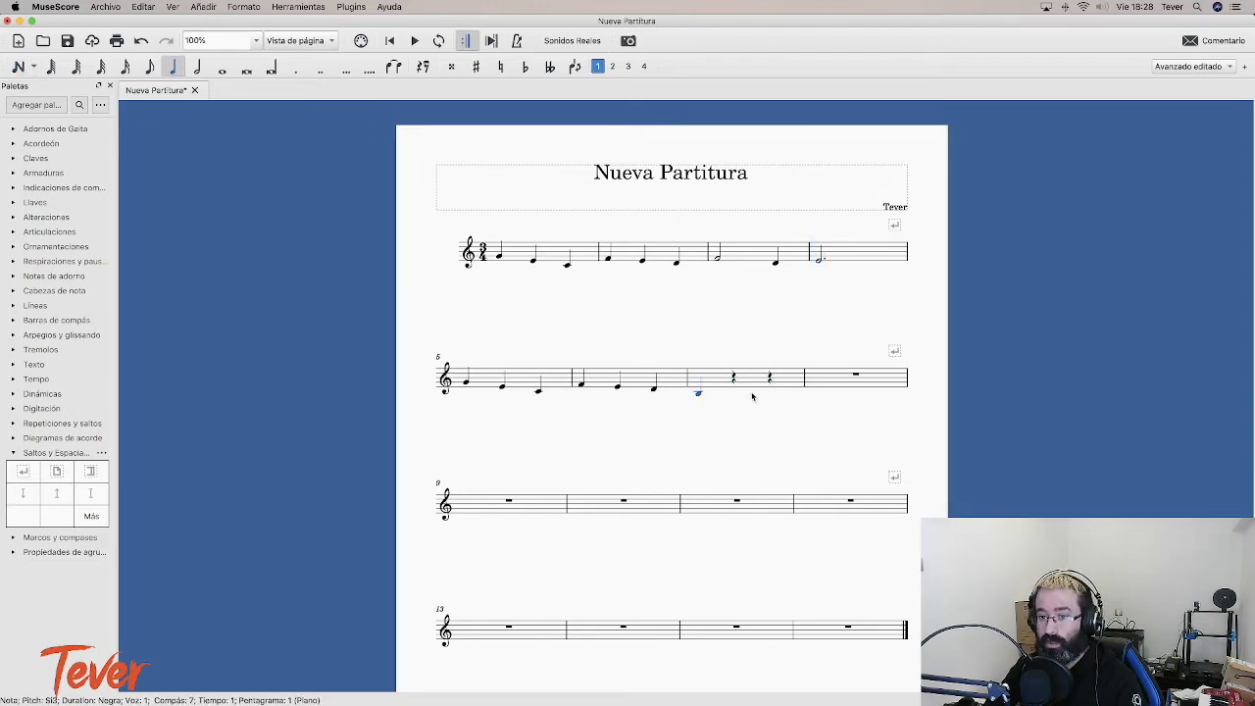
pyautogui.press('super+z')
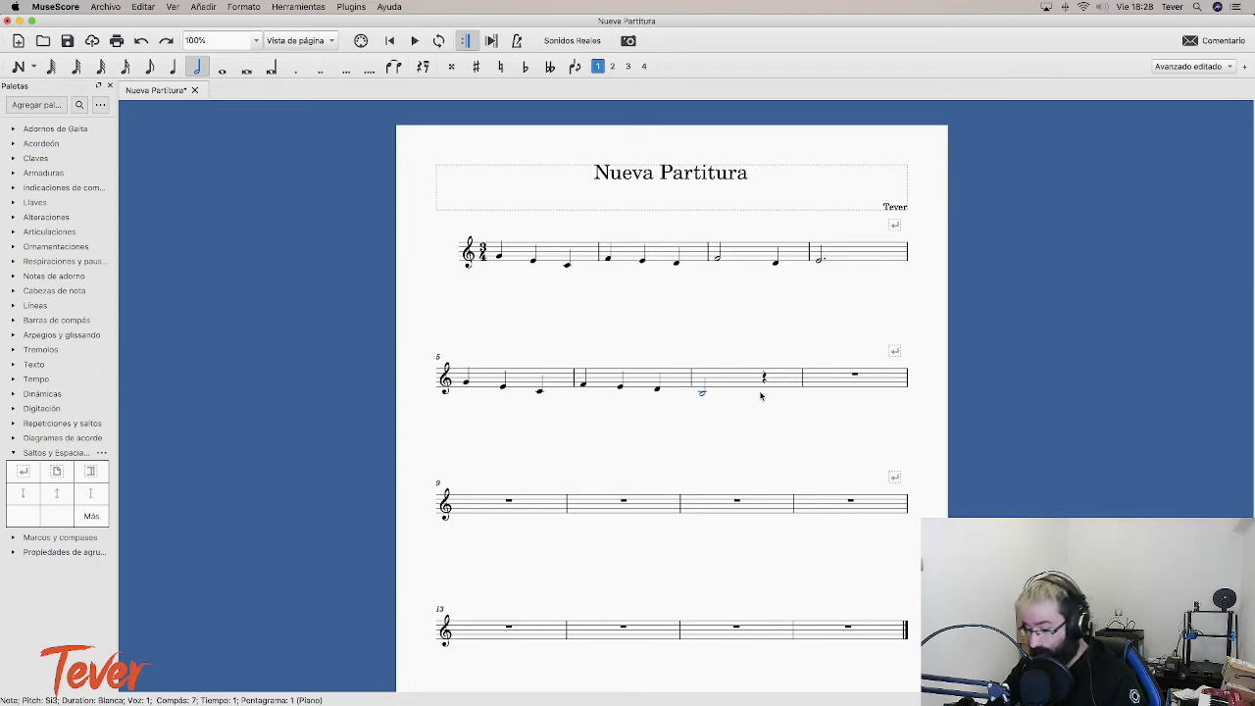
pyautogui.press('n')
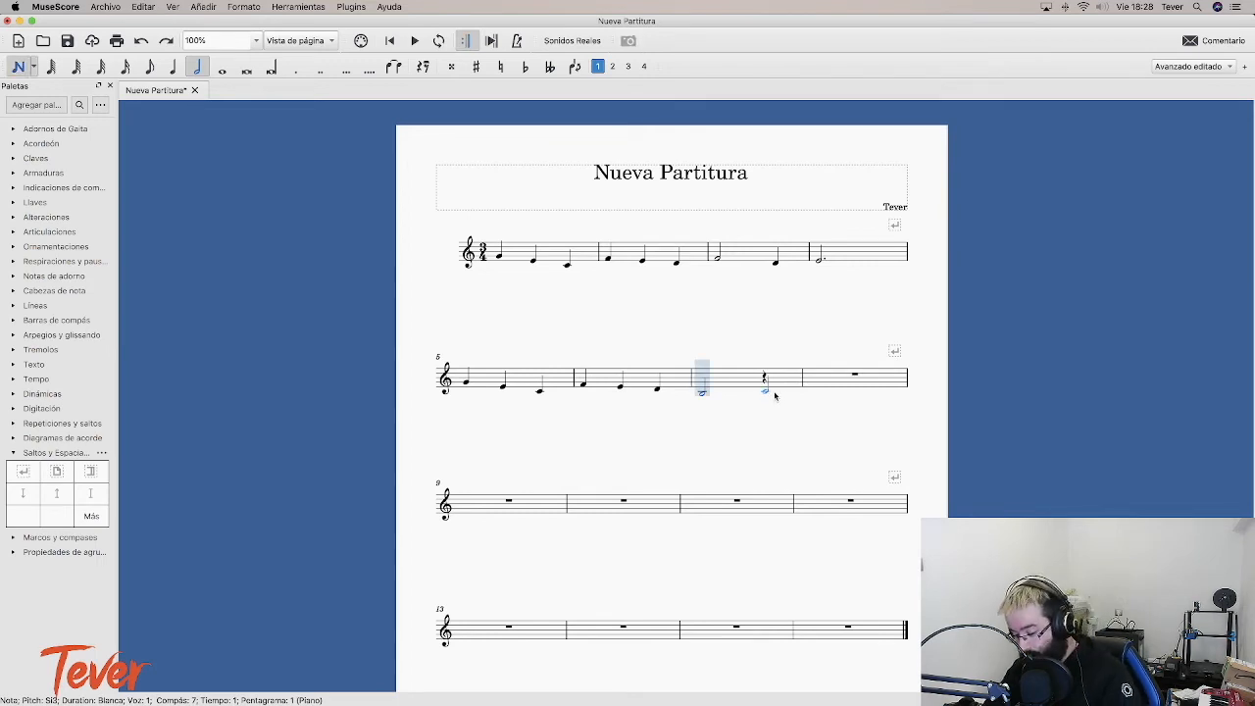
pyautogui.press('5')
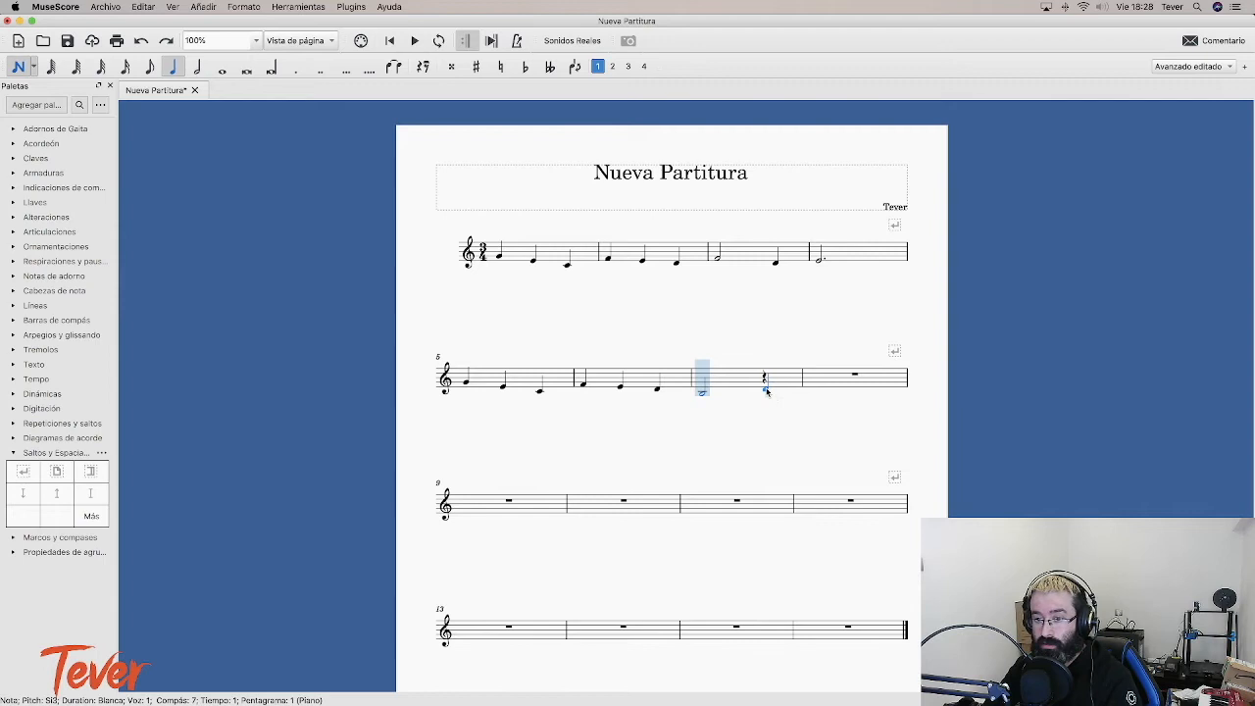
pyautogui.click(766, 391)
# Step: Fill measure 8 with a dotted half note Do4 and leave note input
pyautogui.click(195, 77)
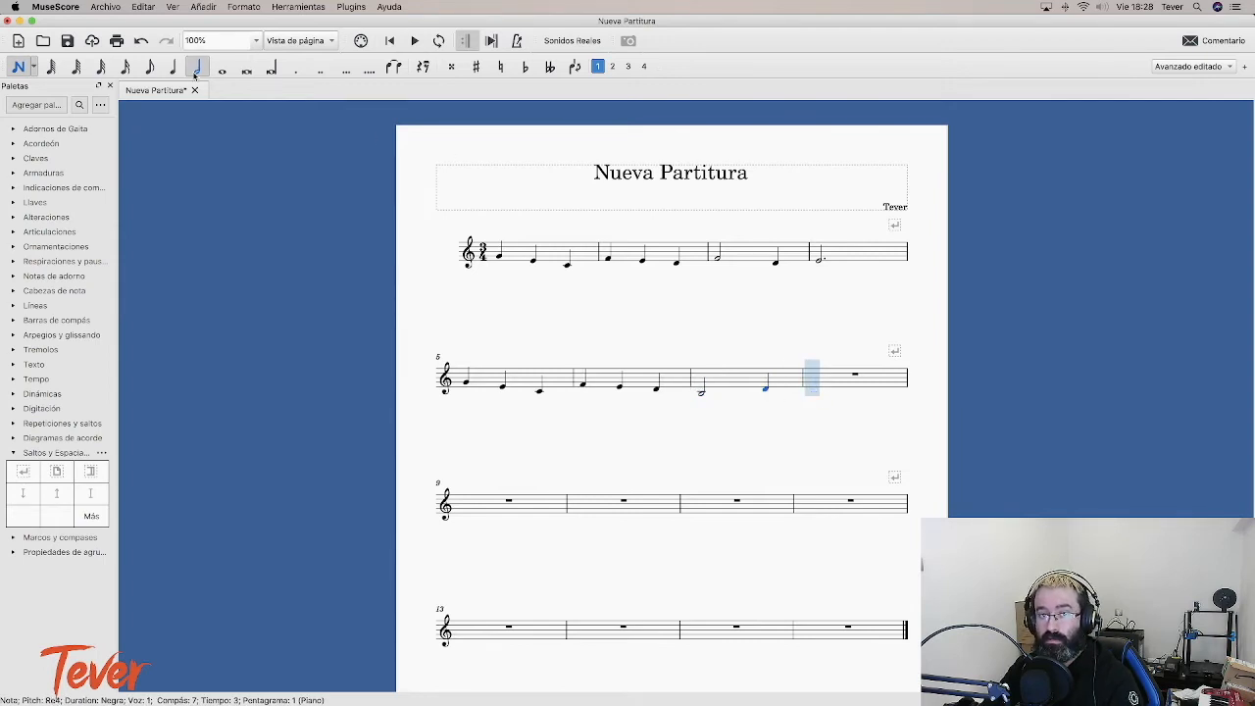
pyautogui.click(296, 70)
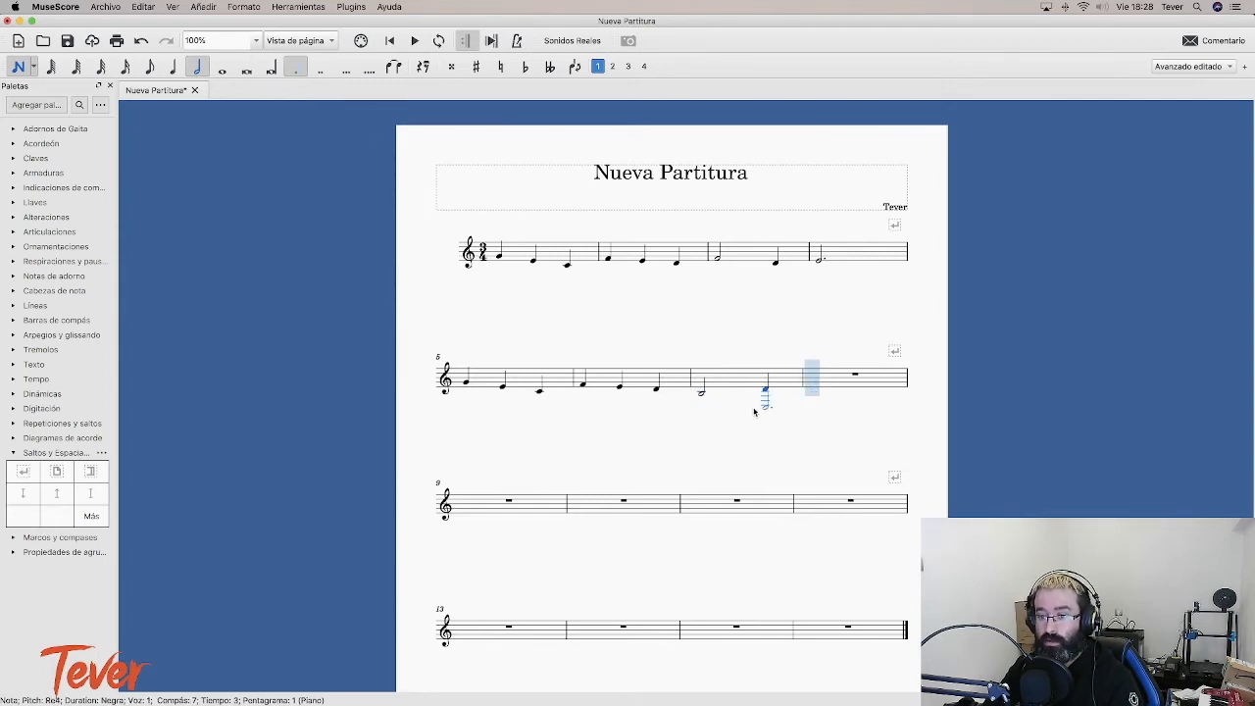
pyautogui.click(812, 394)
pyautogui.press('Escape')
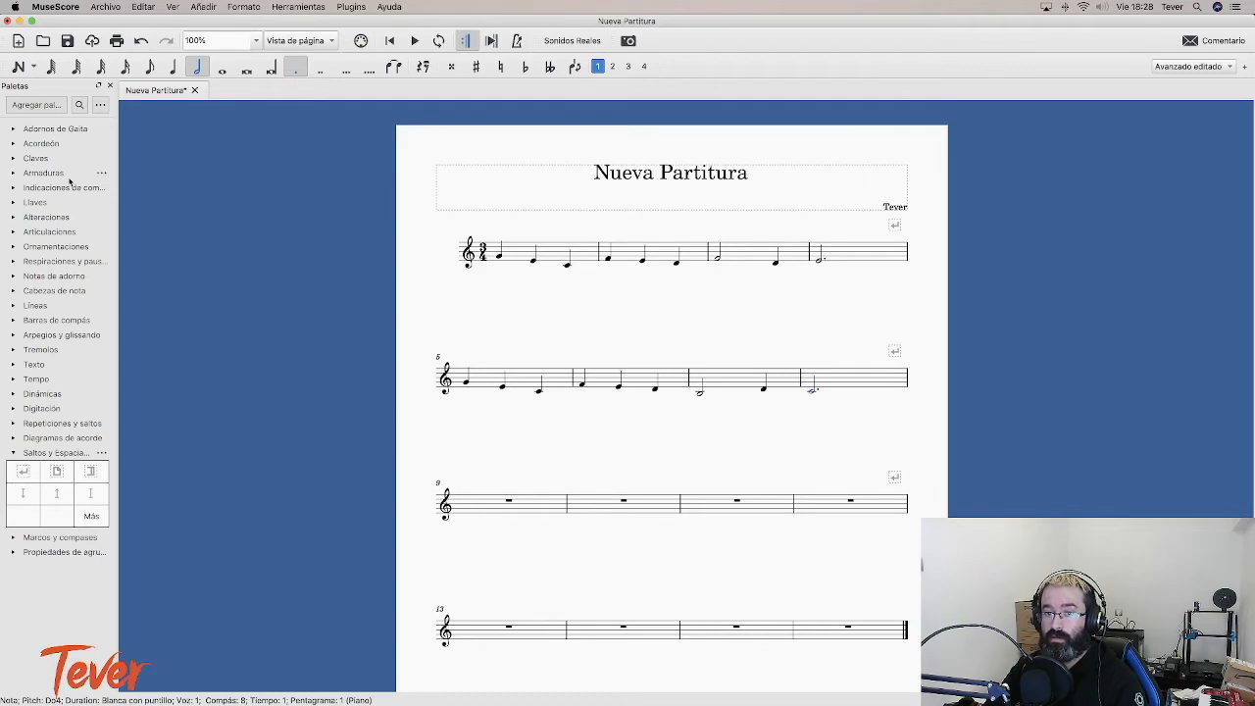
# Step: Play the score back from the beginning to check the first eight measures
pyautogui.click(389, 41)
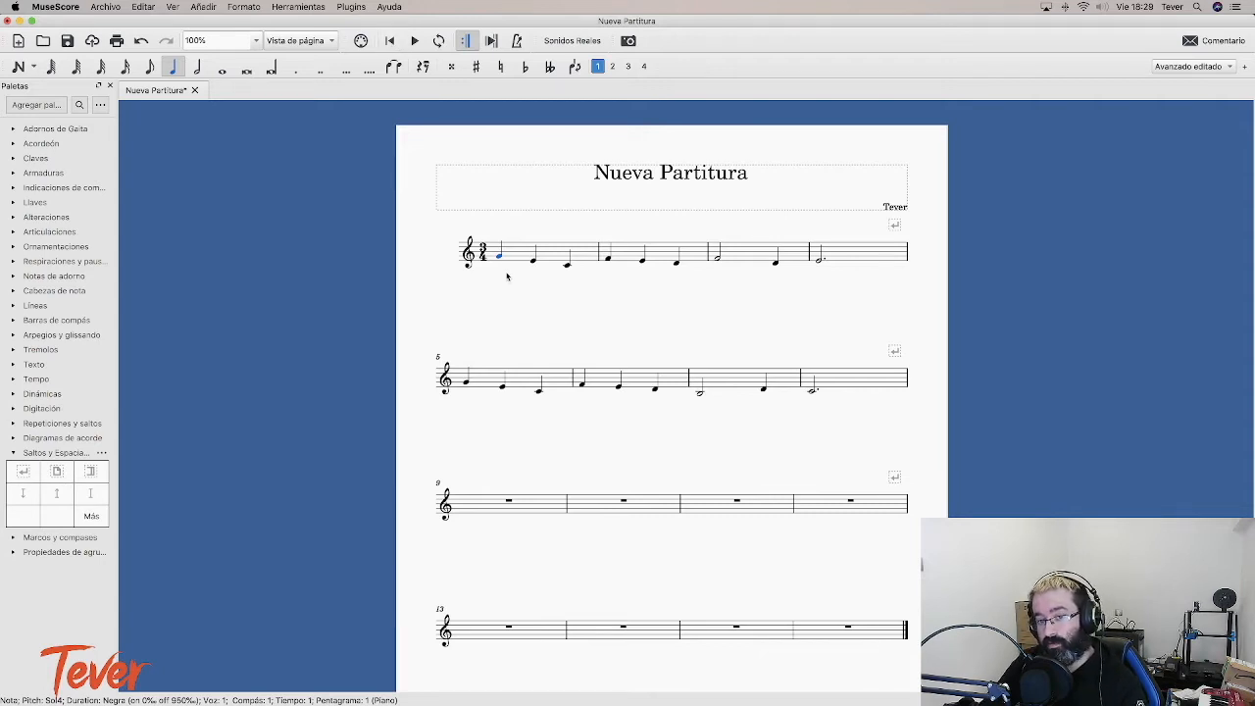
pyautogui.click(415, 42)
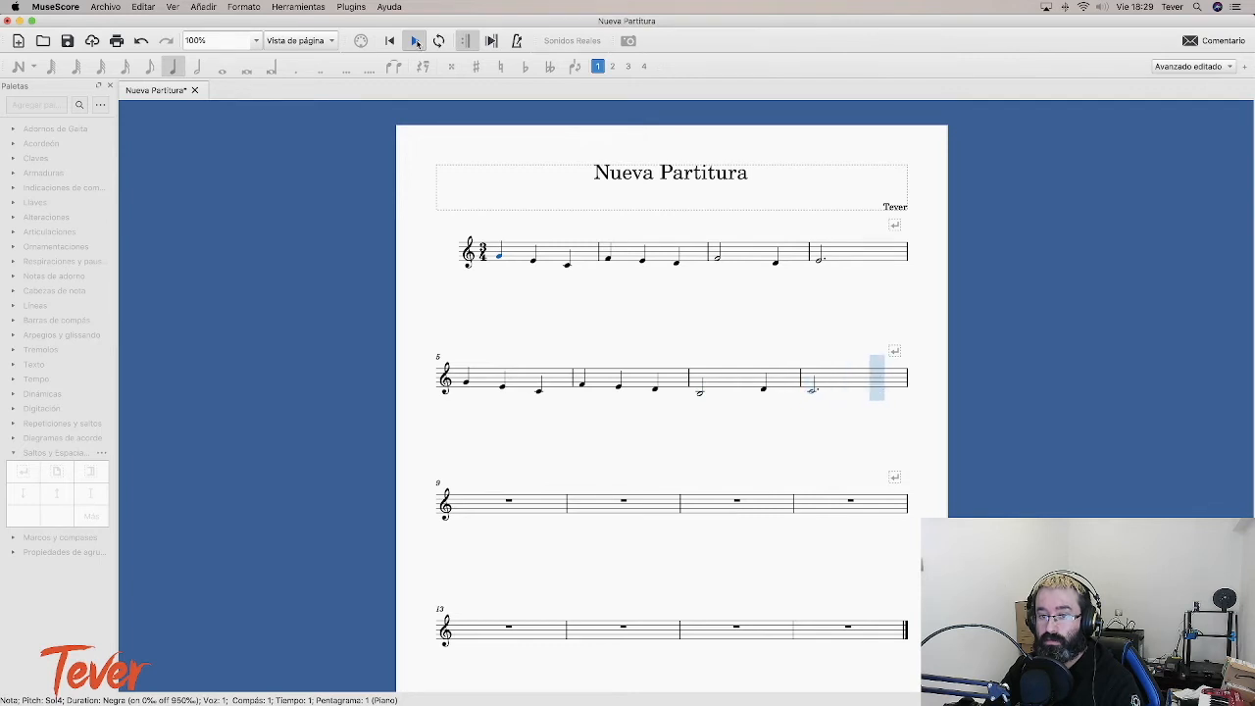
pyautogui.click(333, 318)
# Step: Add rehearsal mark A at the start of measure 1 and rehearsal mark B at measure 9
pyautogui.scroll(1, 334, 318)
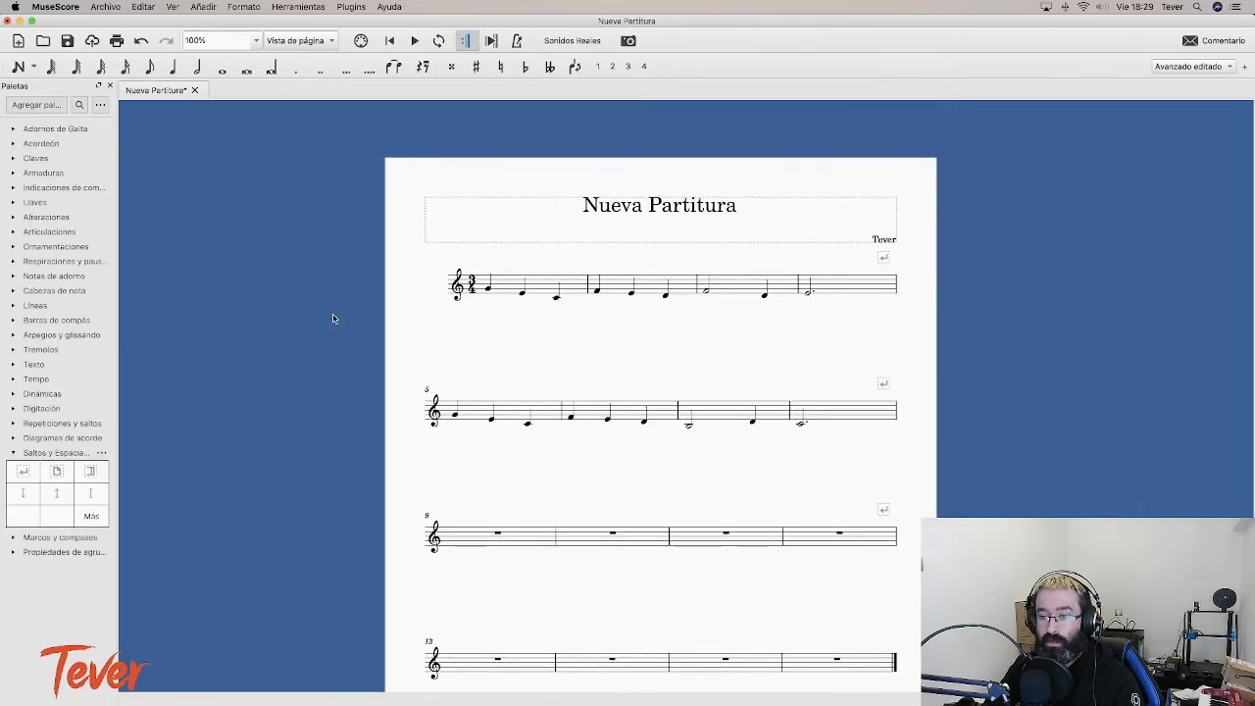
pyautogui.scroll(-1, 333, 318)
pyautogui.scroll(-2, 332, 319)
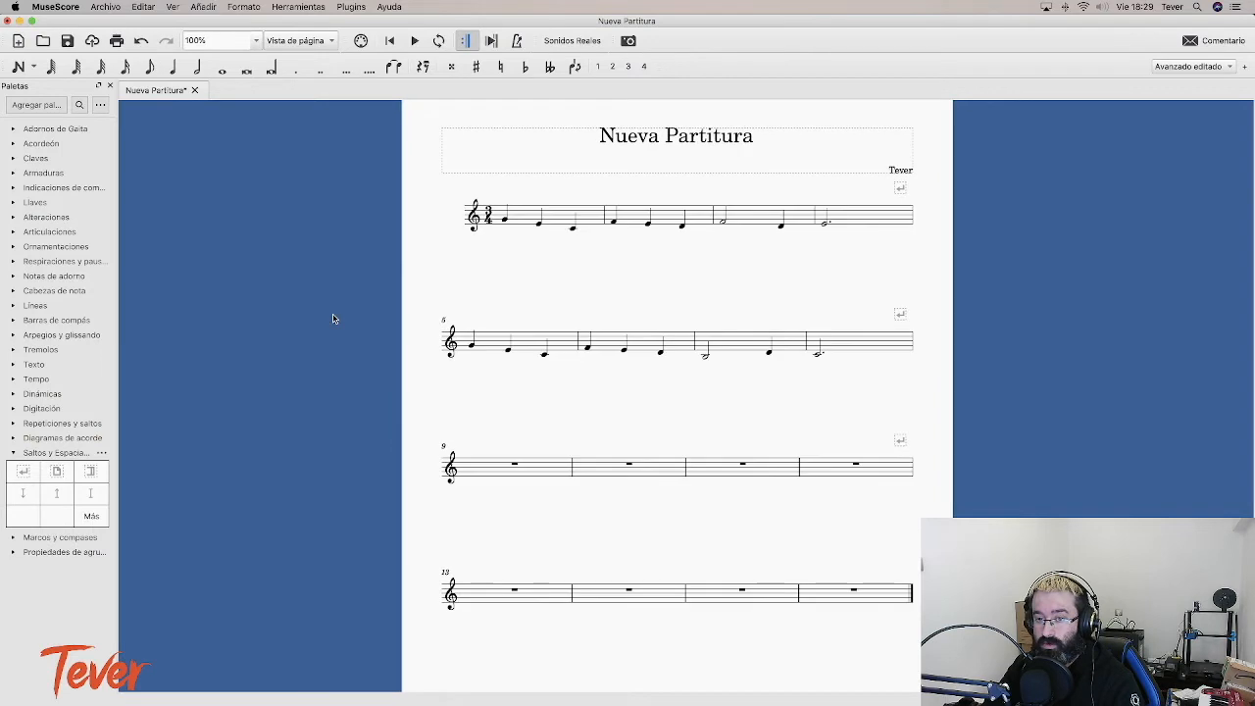
pyautogui.hscroll(2, 333, 319)
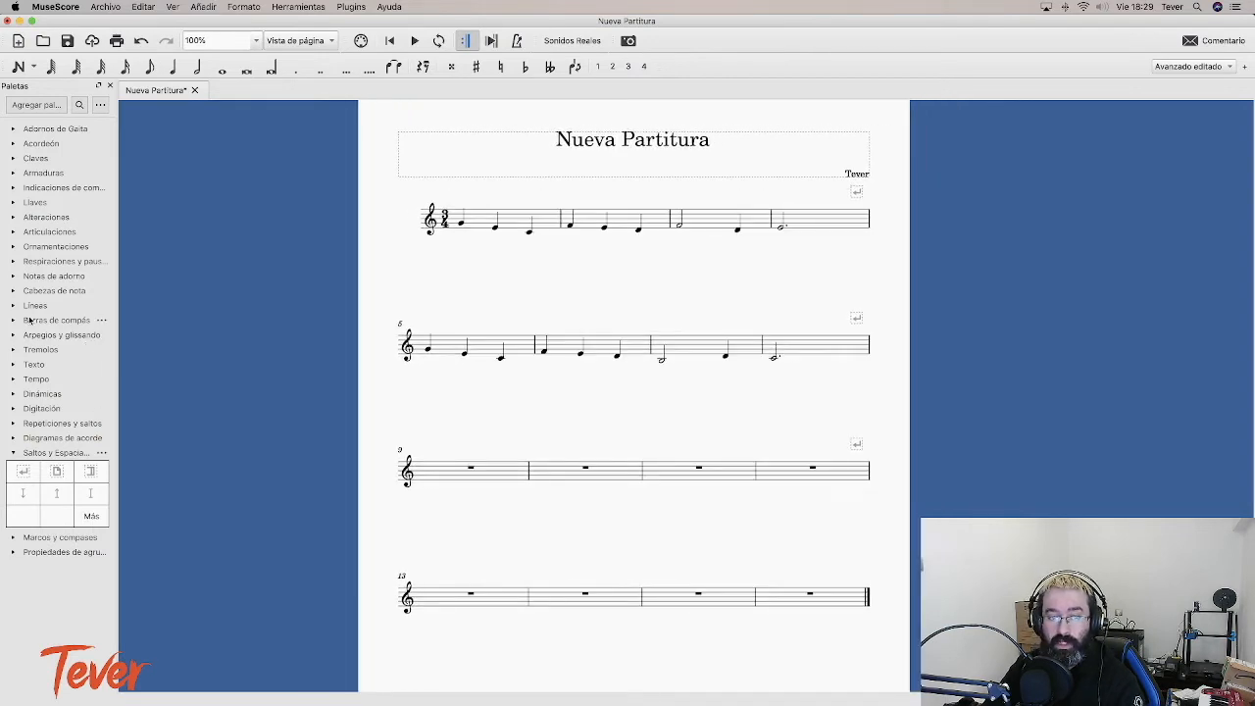
pyautogui.scroll(1, 299, 374)
pyautogui.hscroll(-1, 299, 374)
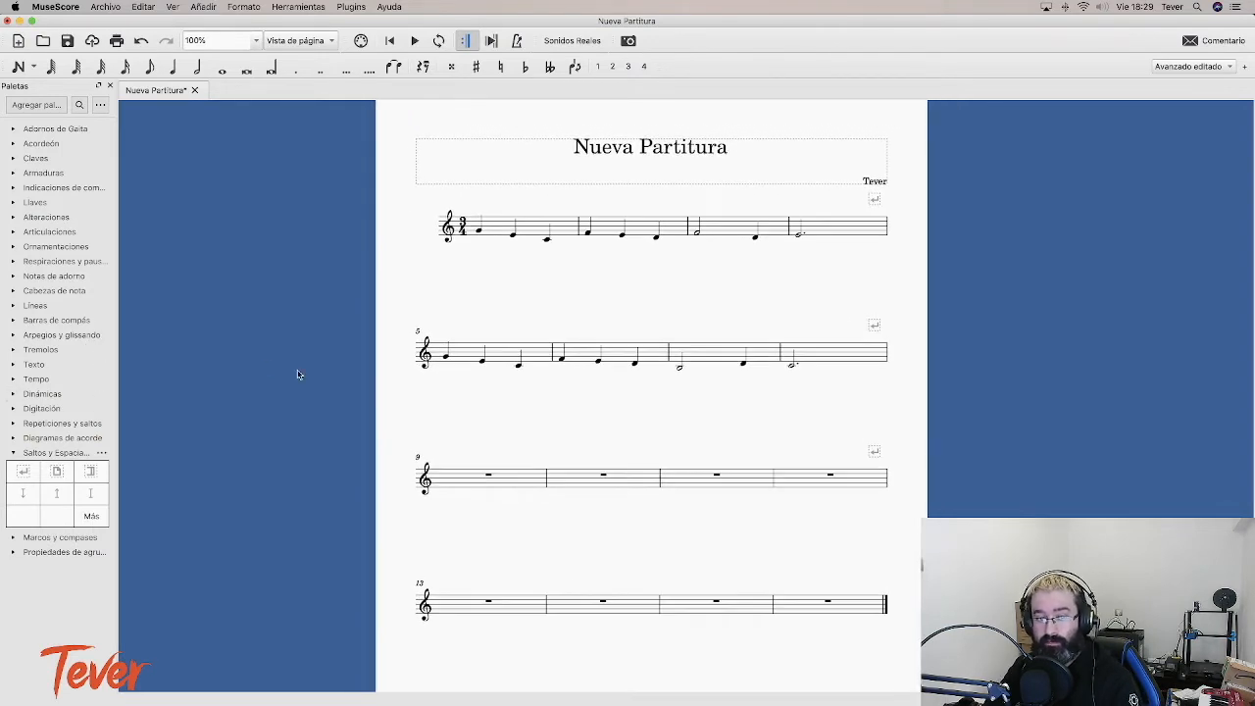
pyautogui.click(22, 472)
pyautogui.click(16, 365)
pyautogui.moveTo(57, 448); pyautogui.dragTo(478, 232)
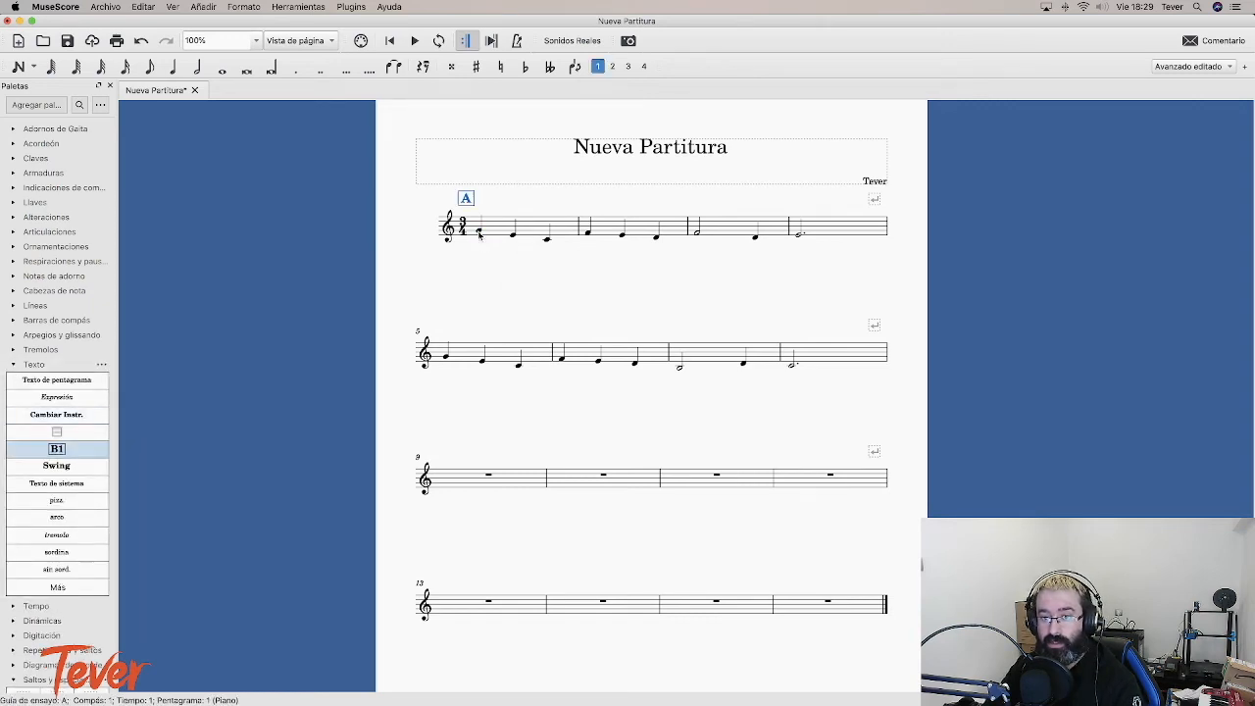
pyautogui.moveTo(56, 448); pyautogui.dragTo(490, 478)
pyautogui.press('Escape')
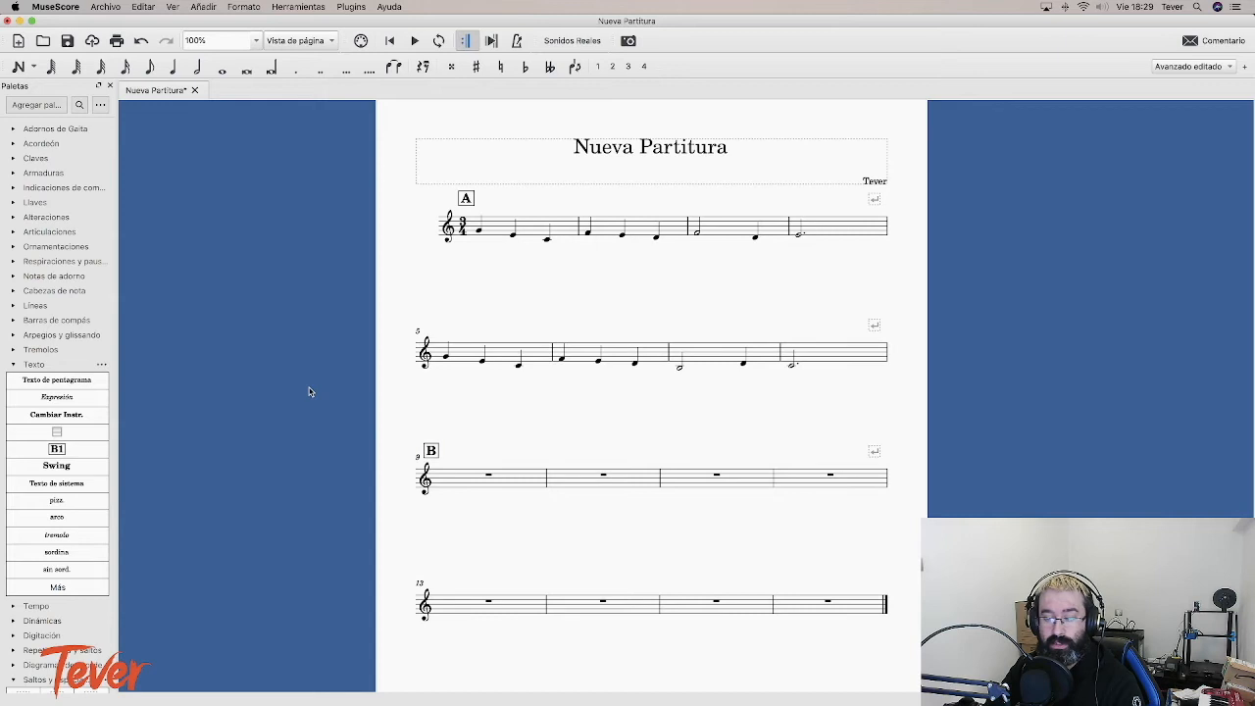
# Step: Place an end-repeat barline at the end of measure 8
pyautogui.scroll(2, 308, 392)
pyautogui.hscroll(2, 309, 392)
pyautogui.click(13, 364)
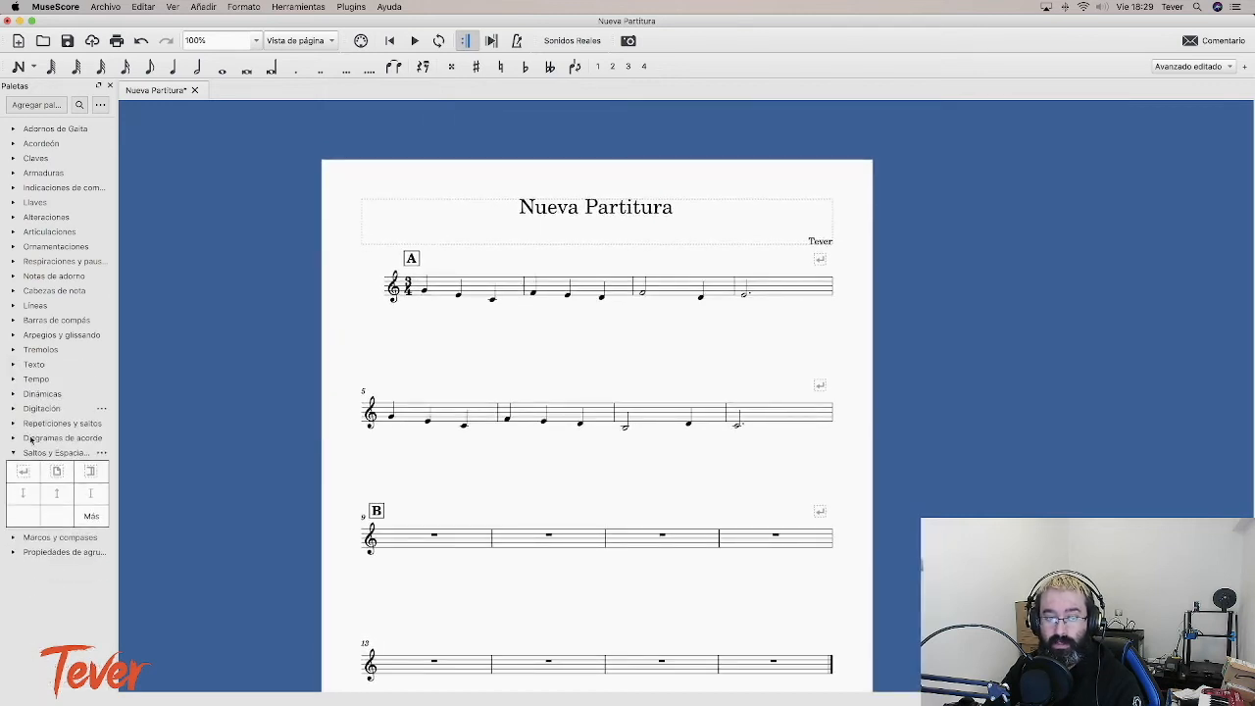
pyautogui.click(13, 422)
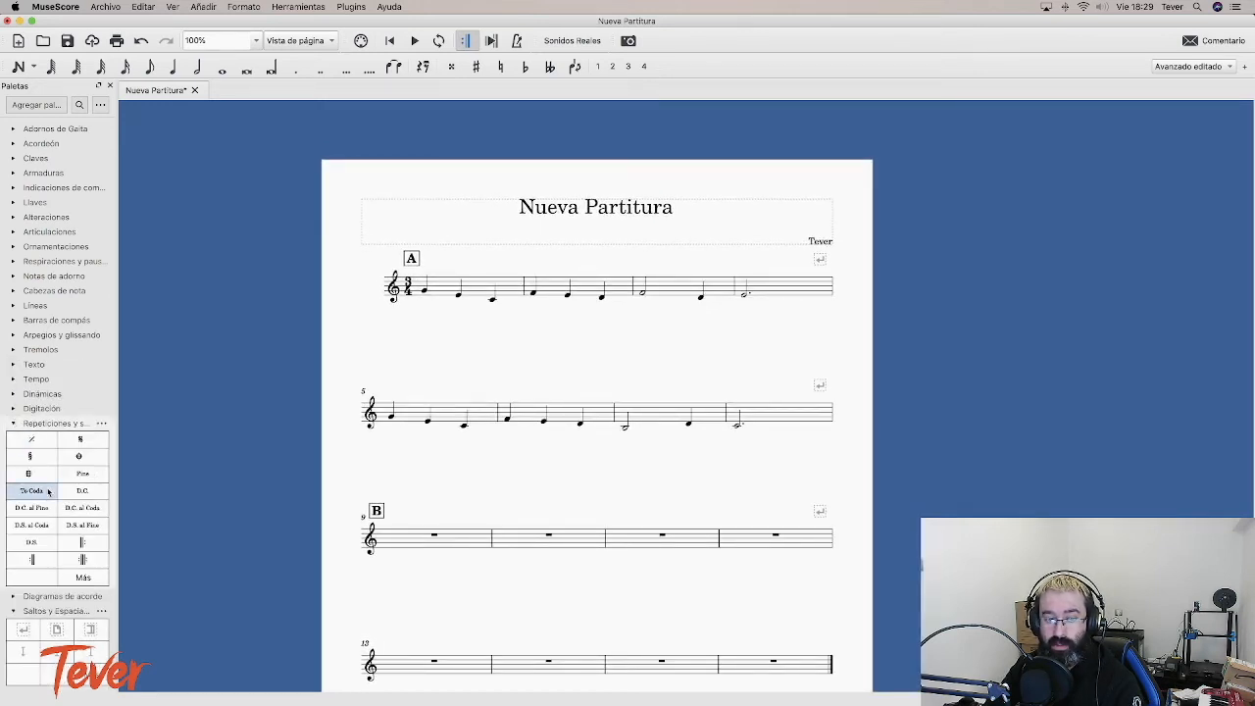
pyautogui.moveTo(51, 525); pyautogui.dragTo(777, 420)
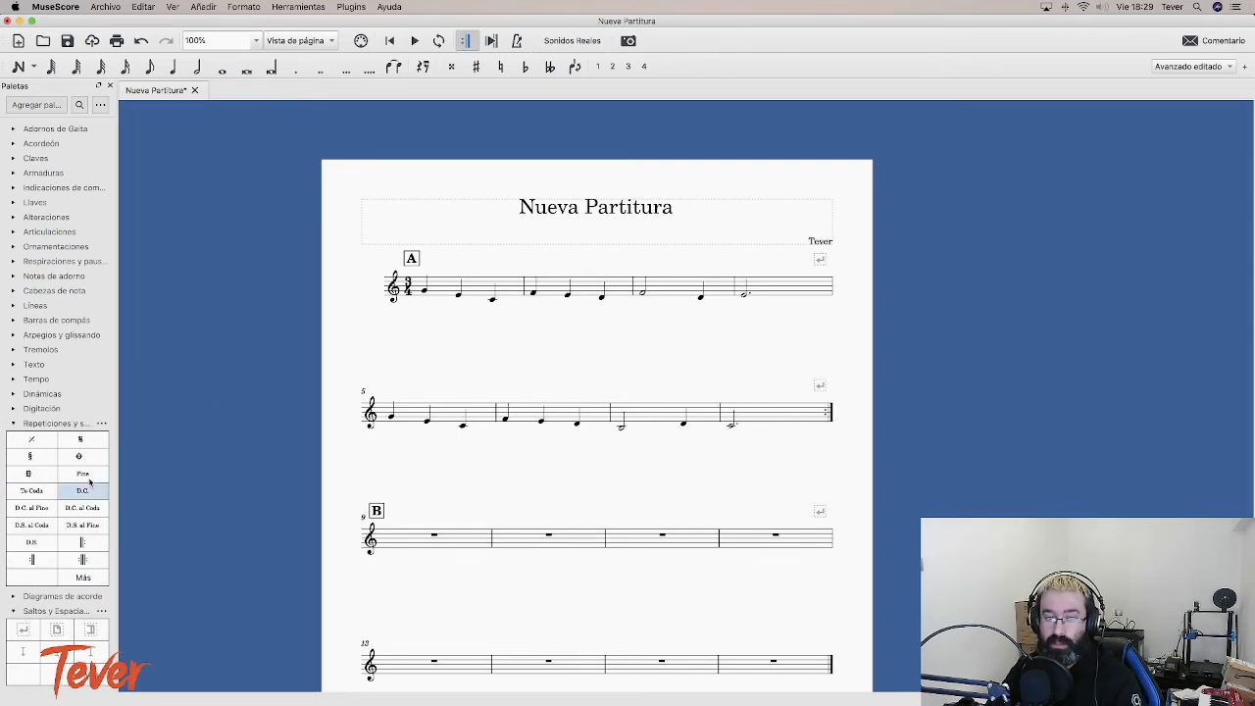
pyautogui.scroll(-1, 99, 475)
pyautogui.scroll(1, 99, 475)
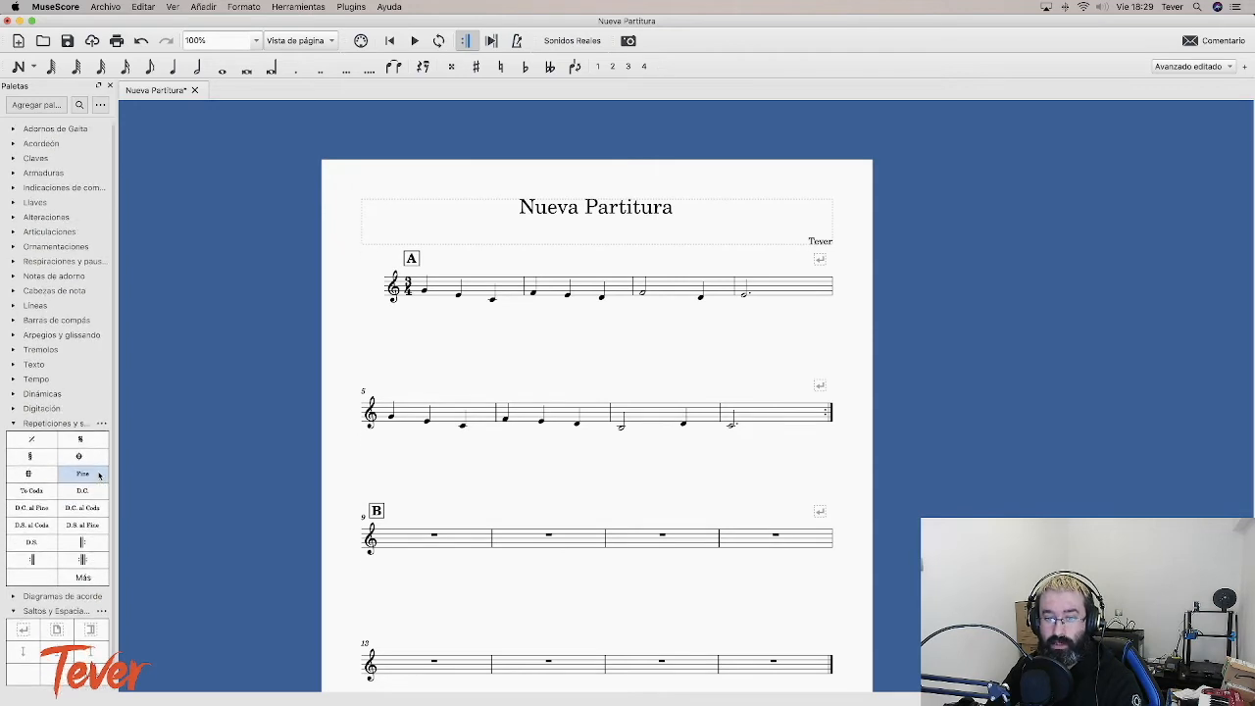
pyautogui.press('super+s')
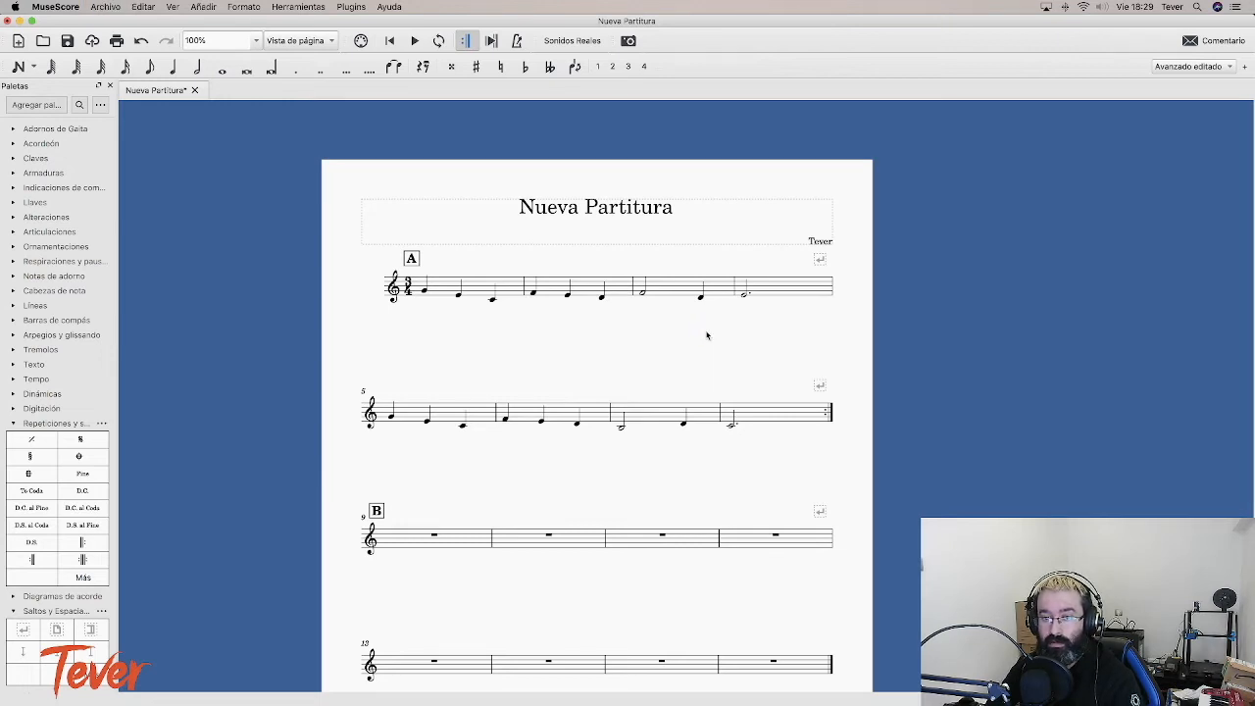
pyautogui.click(801, 391)
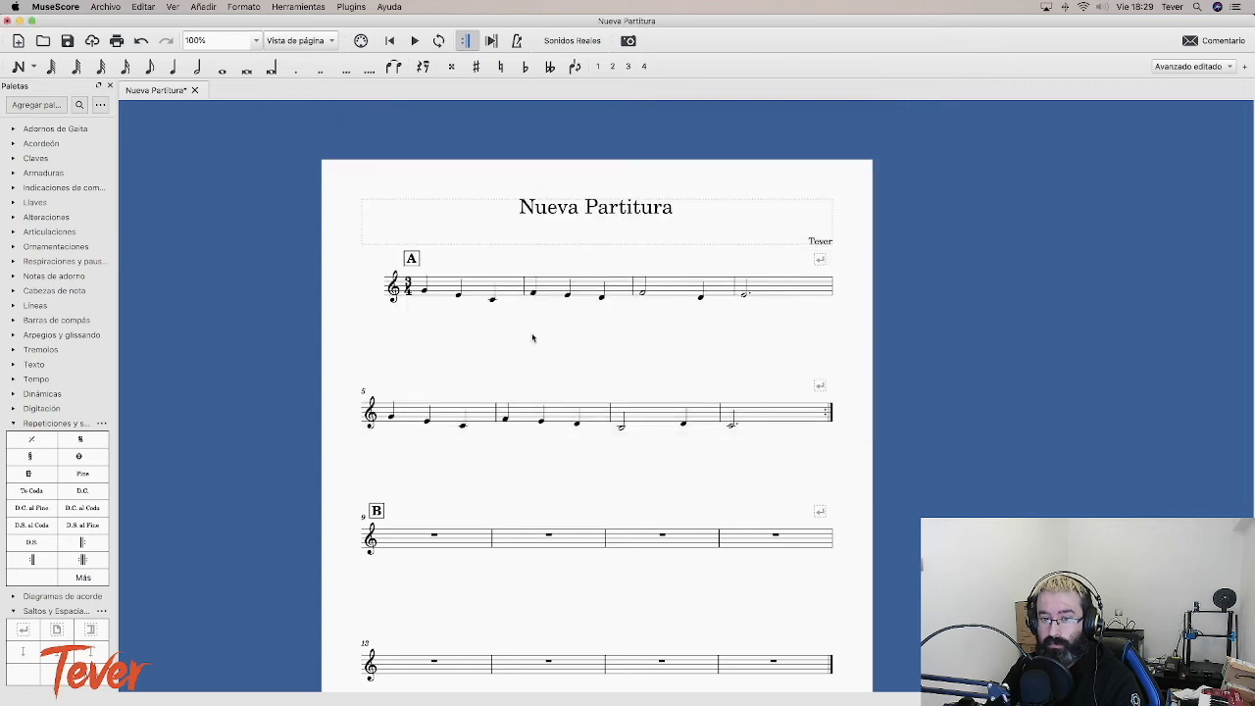
pyautogui.scroll(-1, 192, 329)
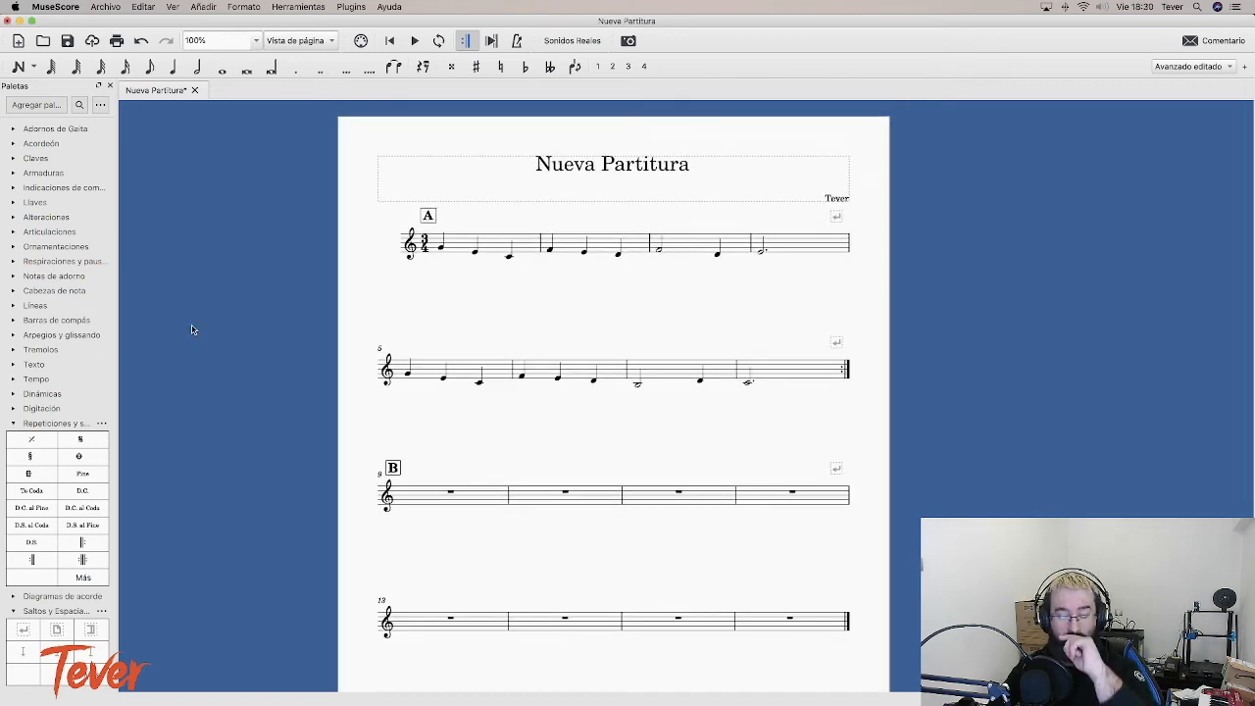
pyautogui.scroll(-2, 192, 329)
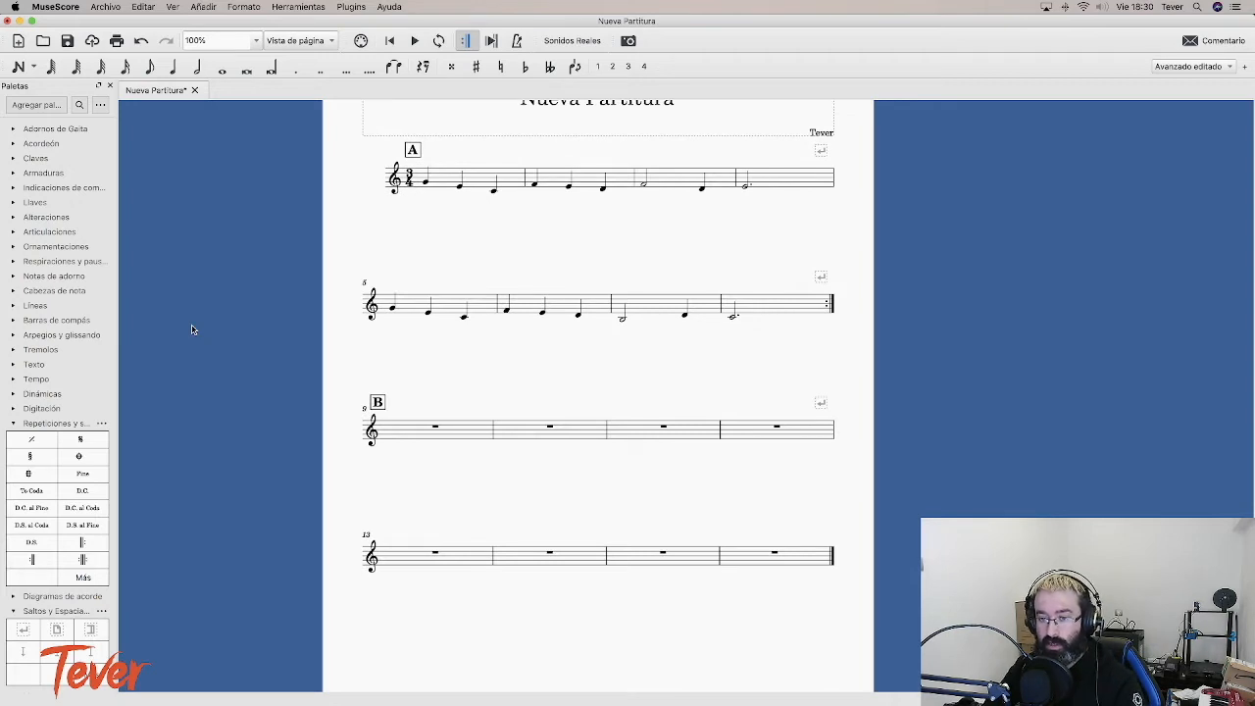
pyautogui.scroll(1, 192, 329)
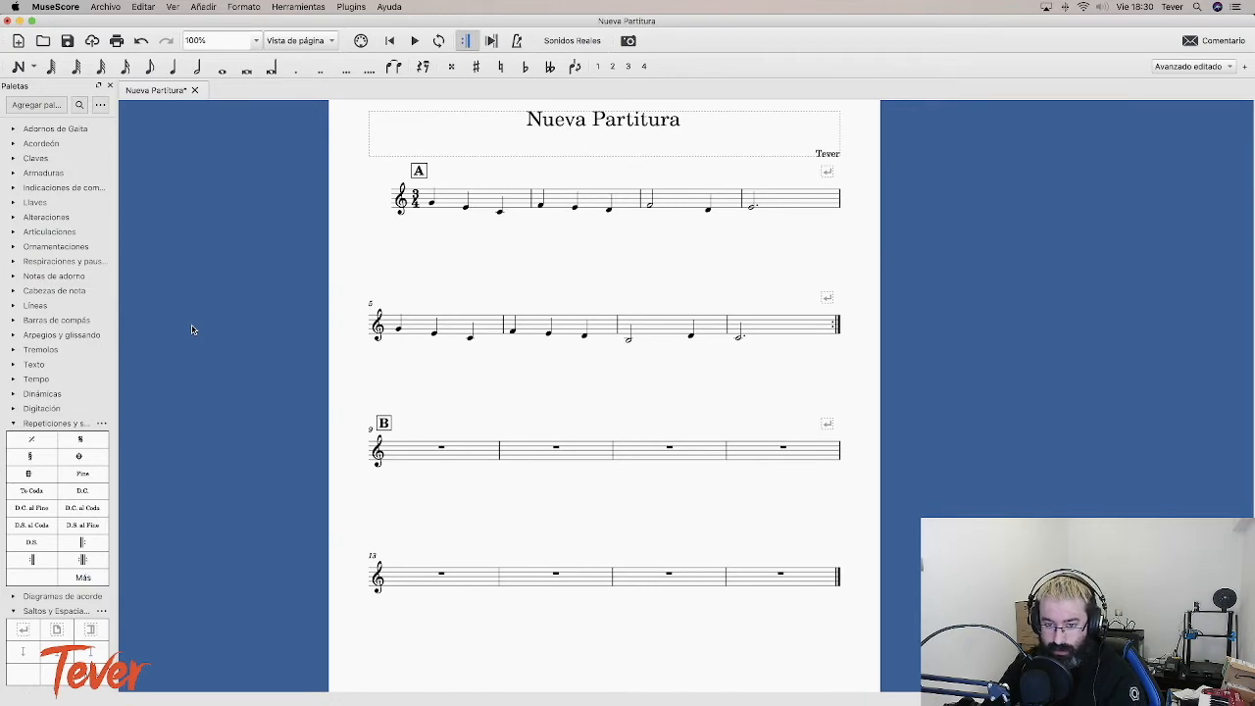
pyautogui.scroll(3, 193, 329)
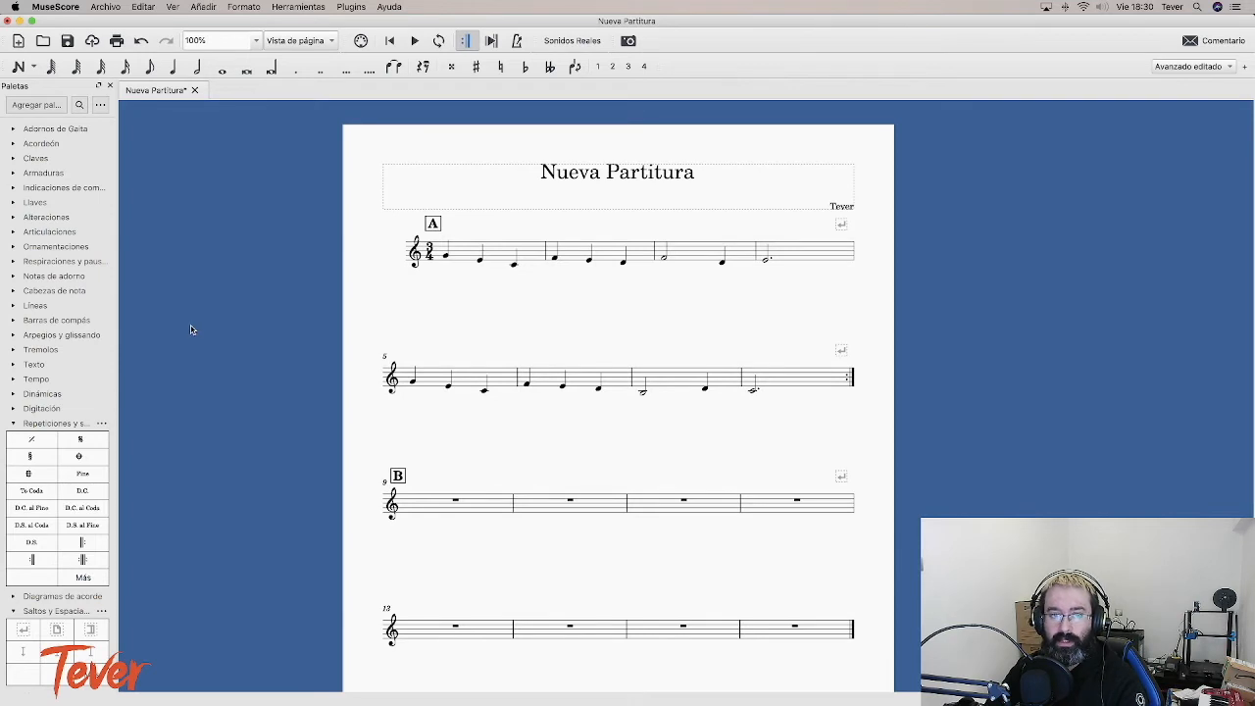
# Step: Enter a half note Sol4 and quarter note Fa4 in measure 9, and quarter notes Mi4, Re4, and Do4 in measure 10
pyautogui.click(195, 71)
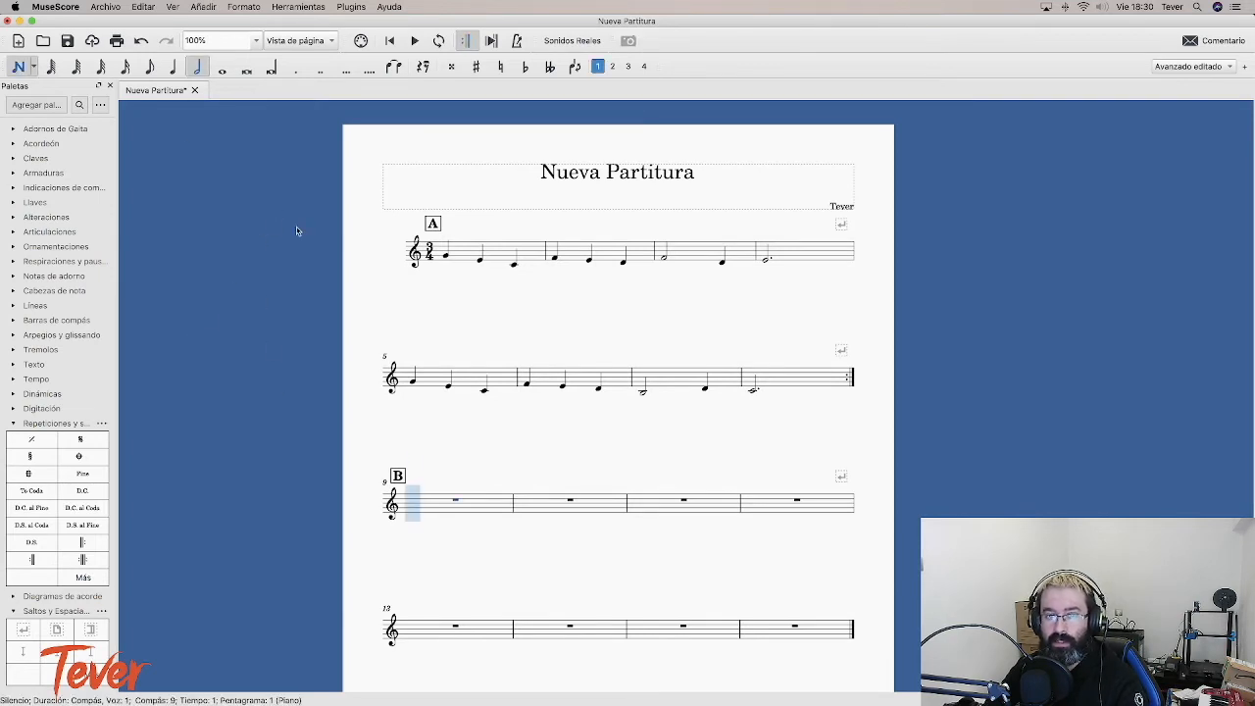
pyautogui.click(419, 509)
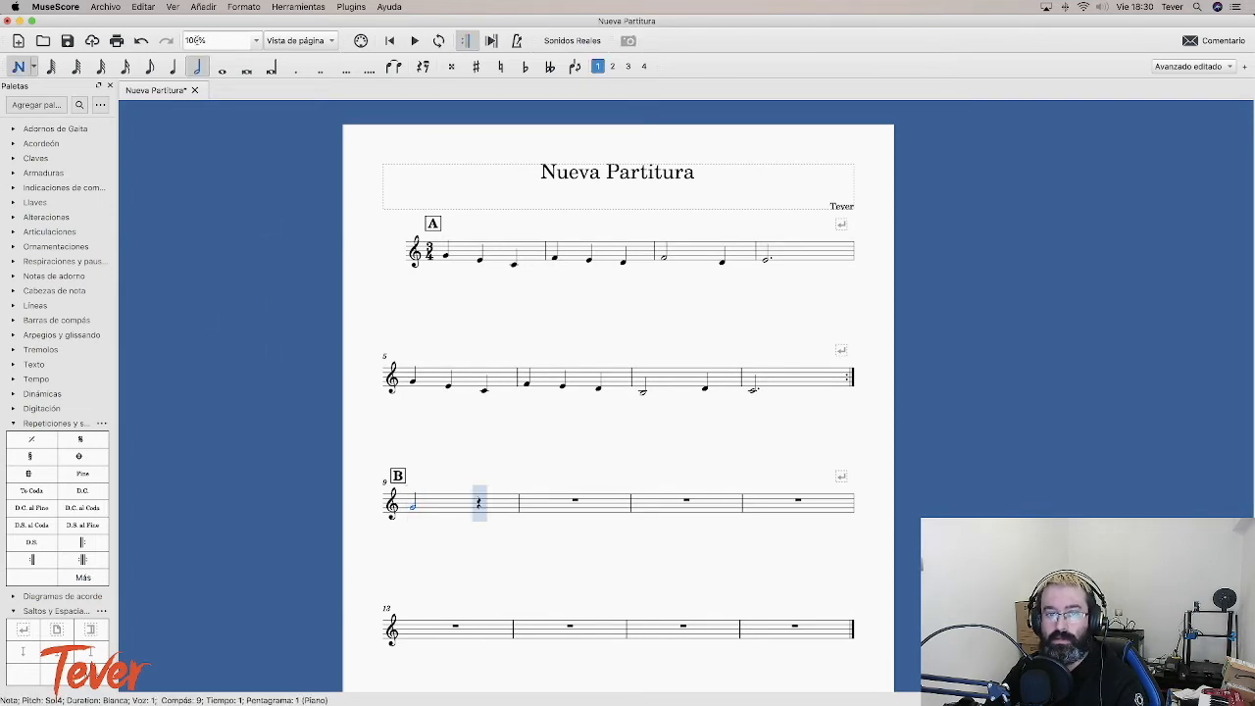
pyautogui.click(172, 66)
pyautogui.click(484, 509)
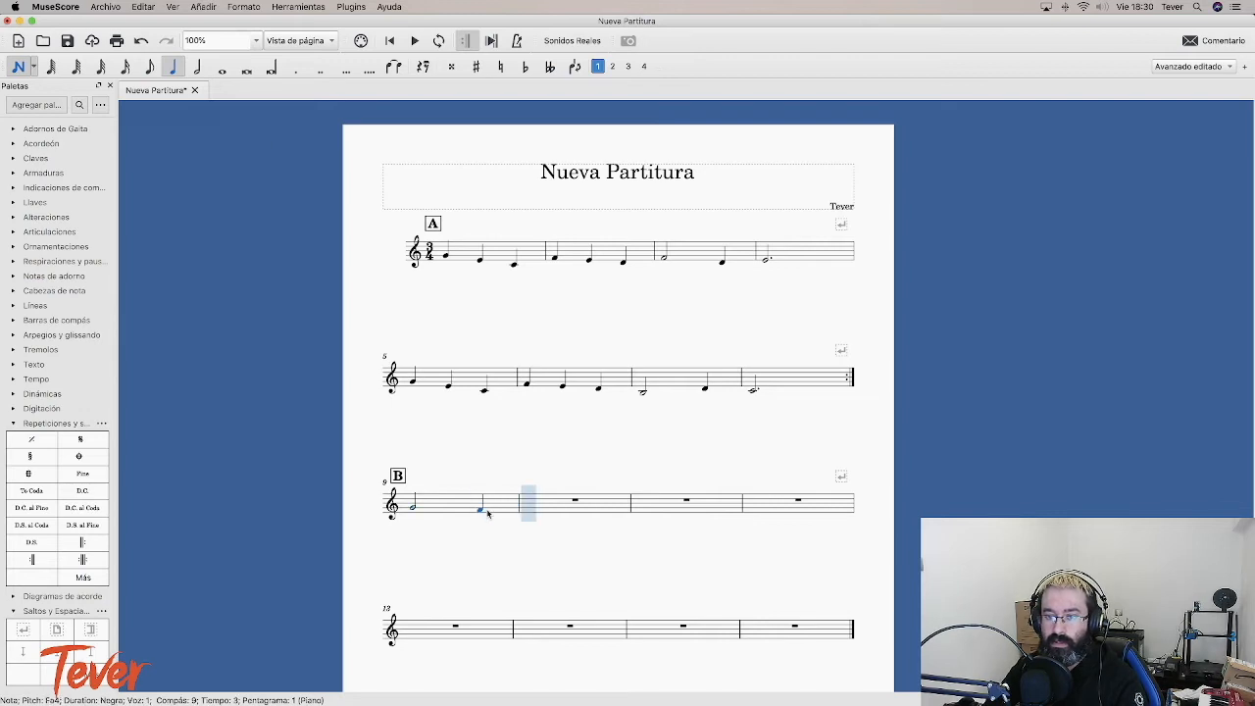
pyautogui.click(541, 514)
pyautogui.click(561, 514)
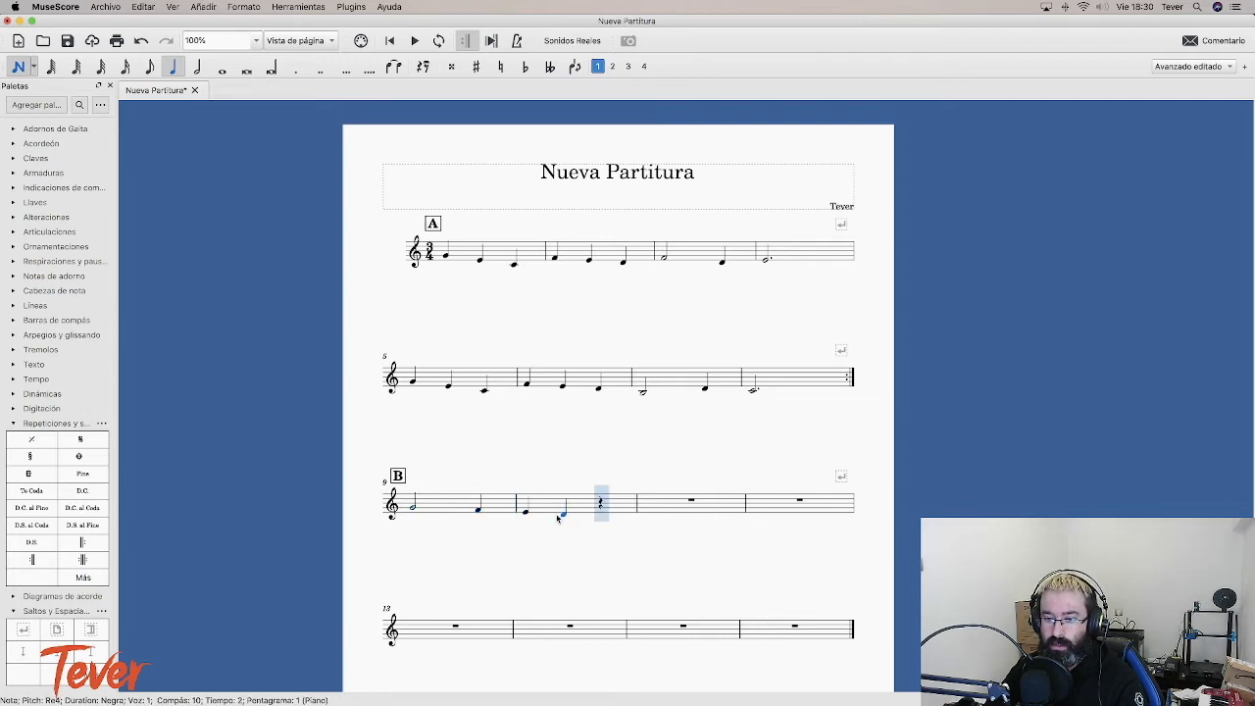
pyautogui.click(601, 520)
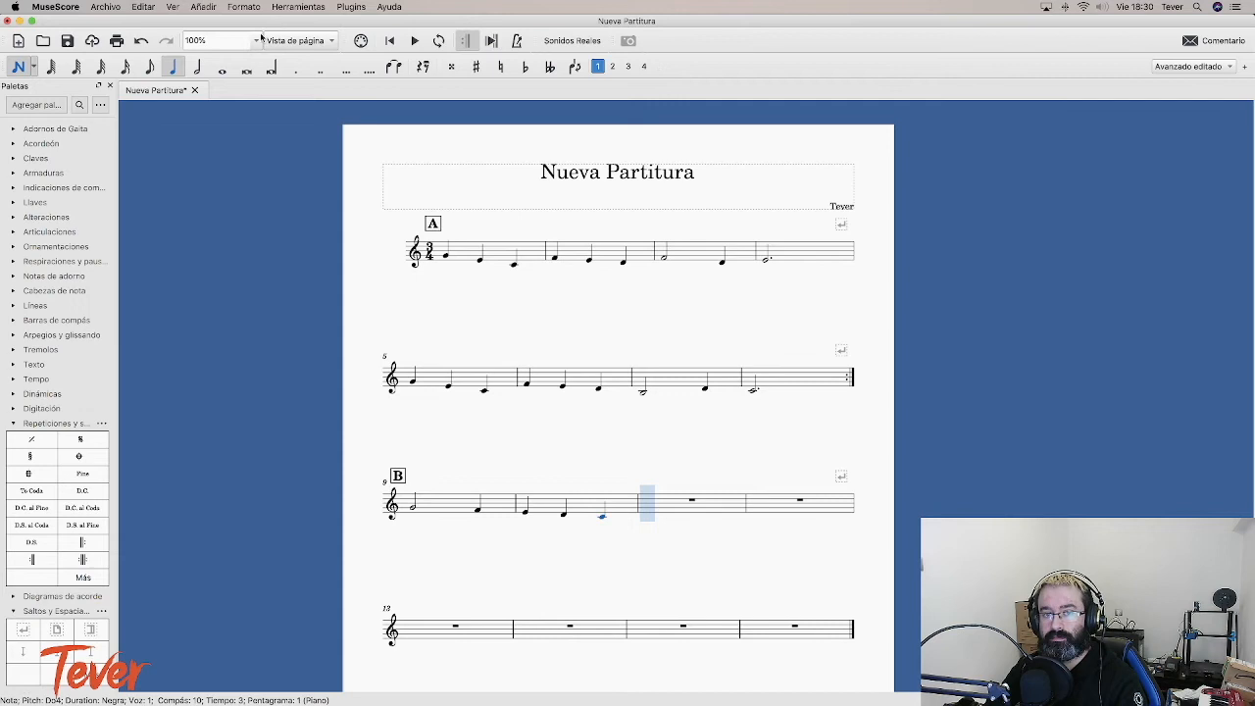
# Step: Enter quarter notes Fa4, Sol4, and La4 in measure 11
pyautogui.click(197, 65)
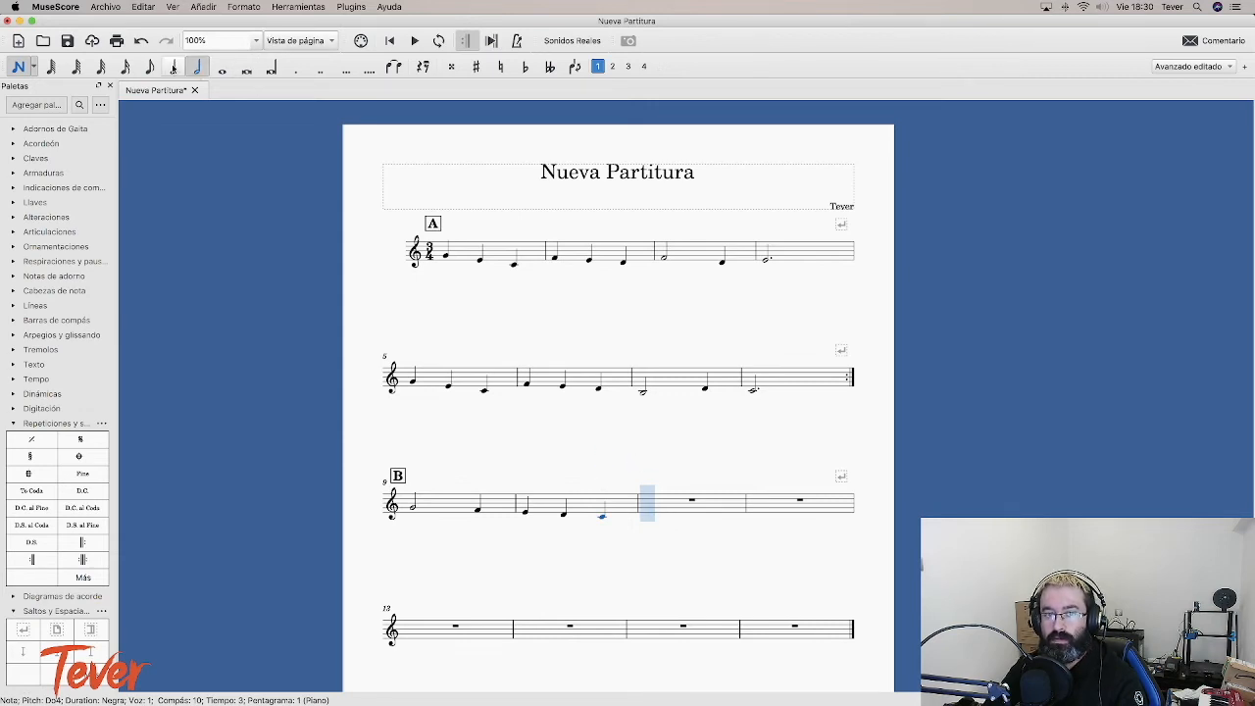
pyautogui.press('5')
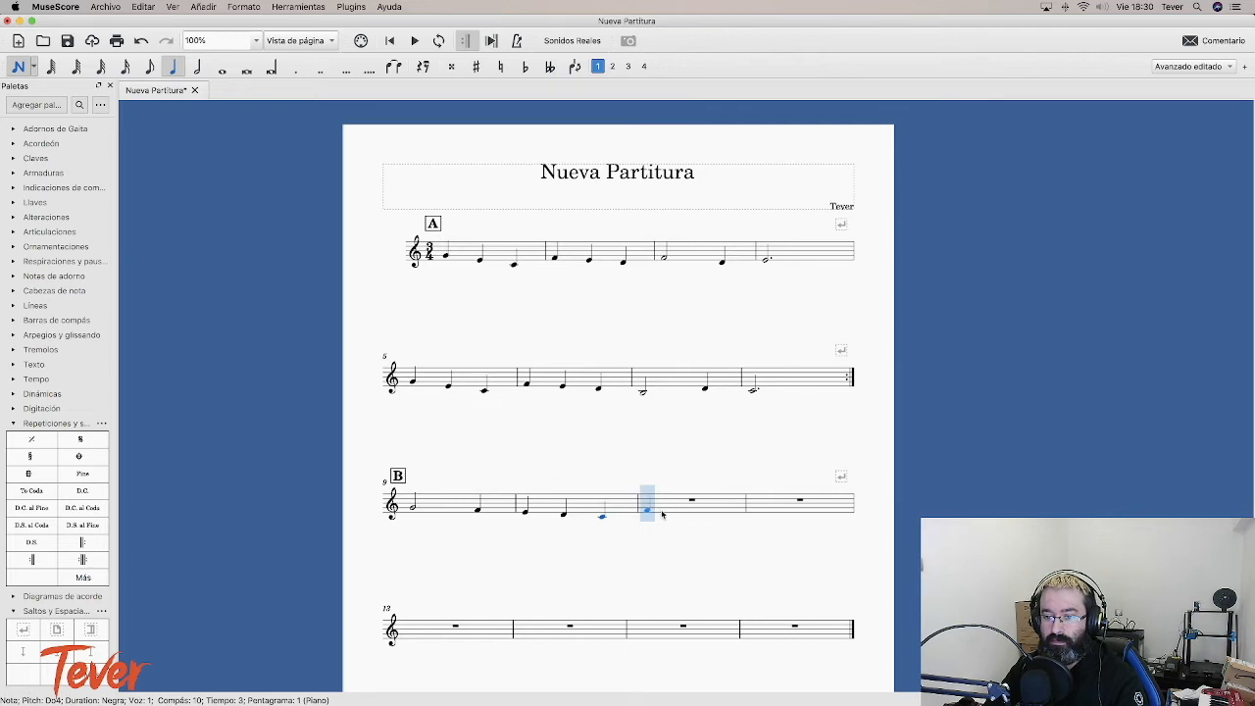
pyautogui.click(661, 511)
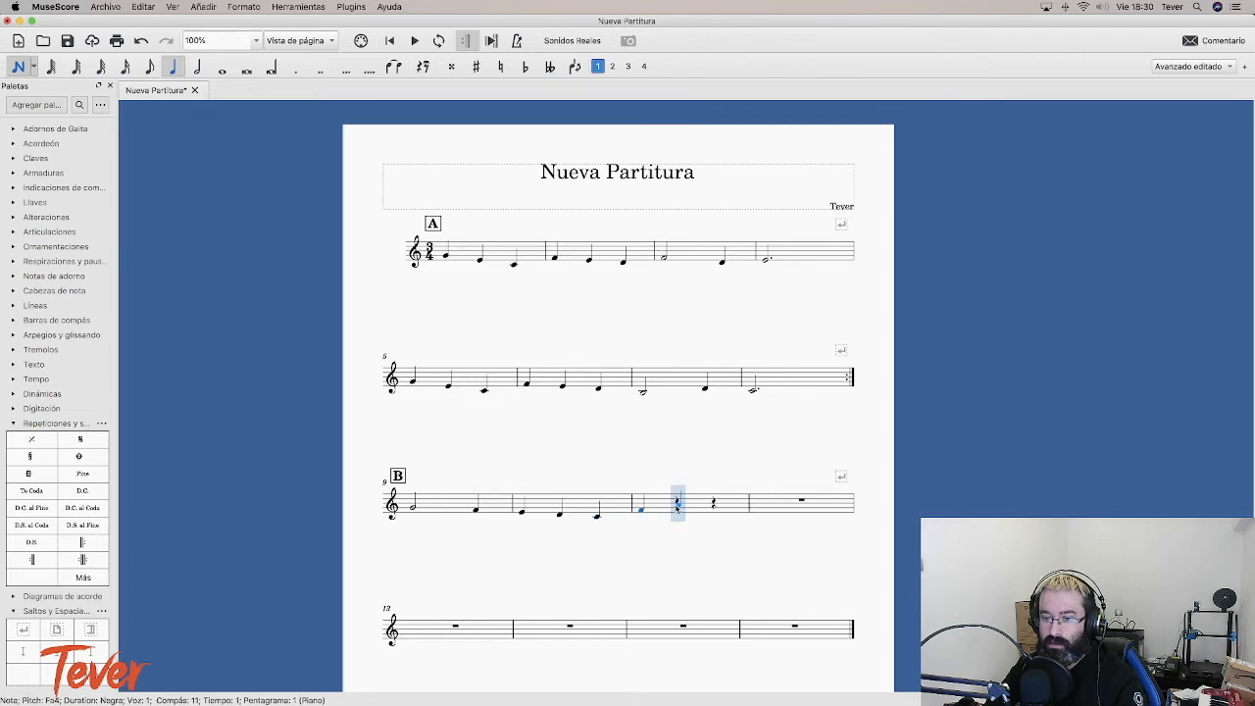
pyautogui.click(676, 507)
pyautogui.click(714, 505)
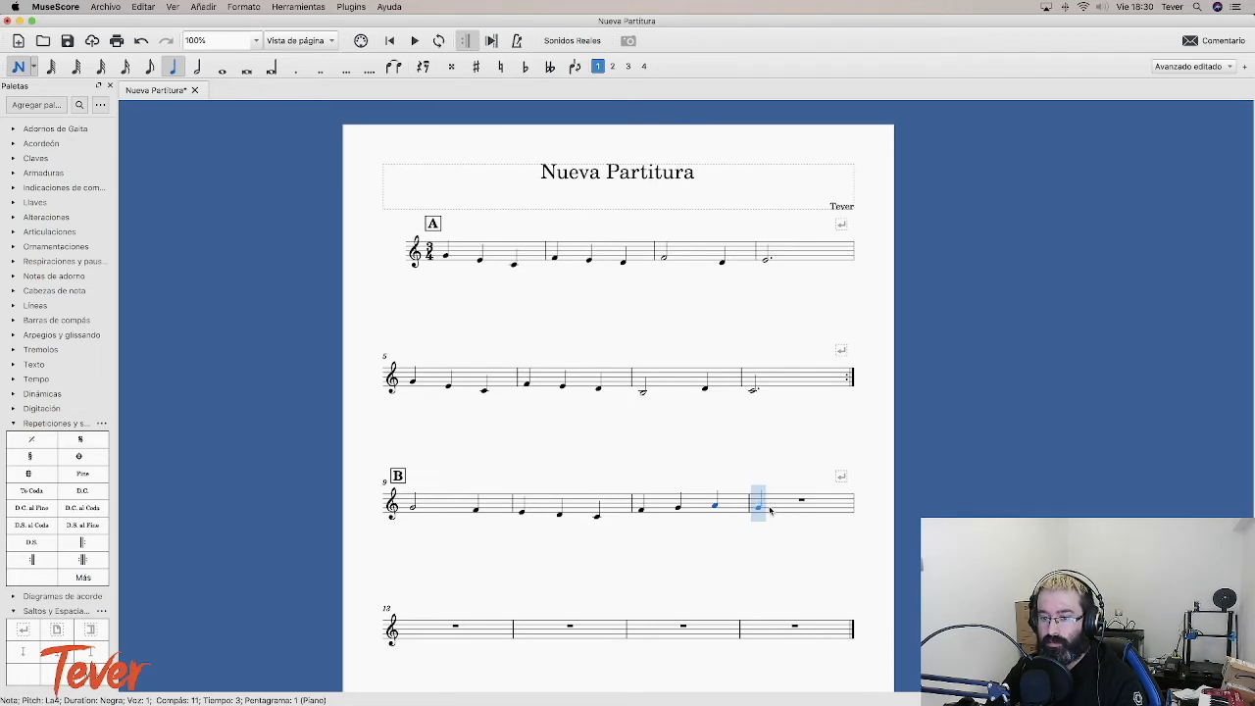
# Step: Enter a quarter note Sol4 and half note Mi4 in measure 12, and leave note input
pyautogui.click(770, 508)
pyautogui.press('6')
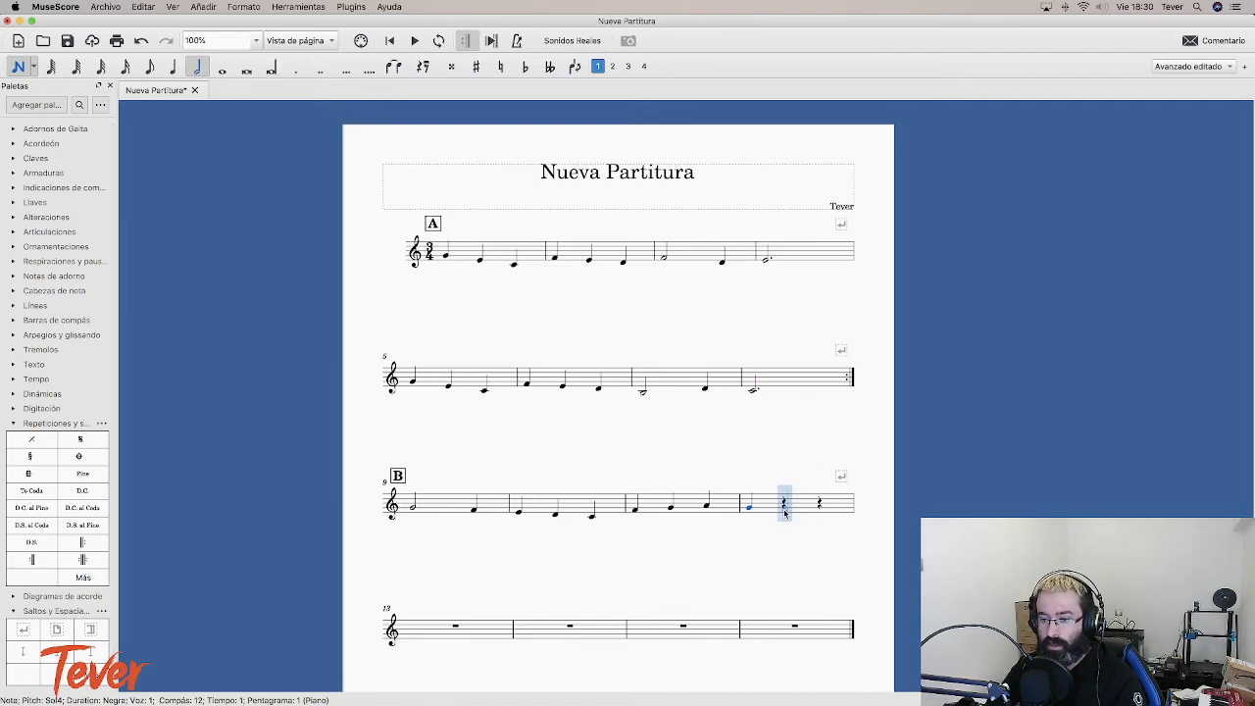
pyautogui.press('e')
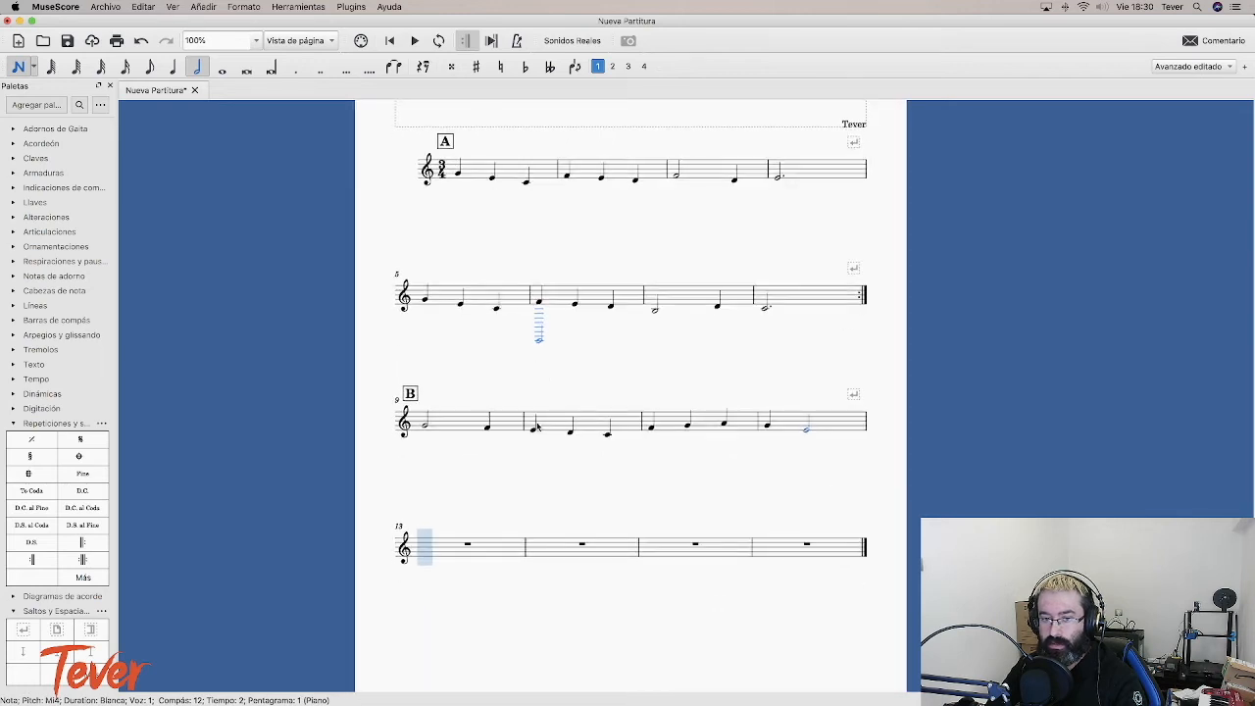
pyautogui.press('Escape')
# Step: Copy measures 9 to 11 into measures 13 to 15
pyautogui.click(464, 425)
pyautogui.keyDown('shift'); pyautogui.click(674, 424); pyautogui.keyUp('shift')
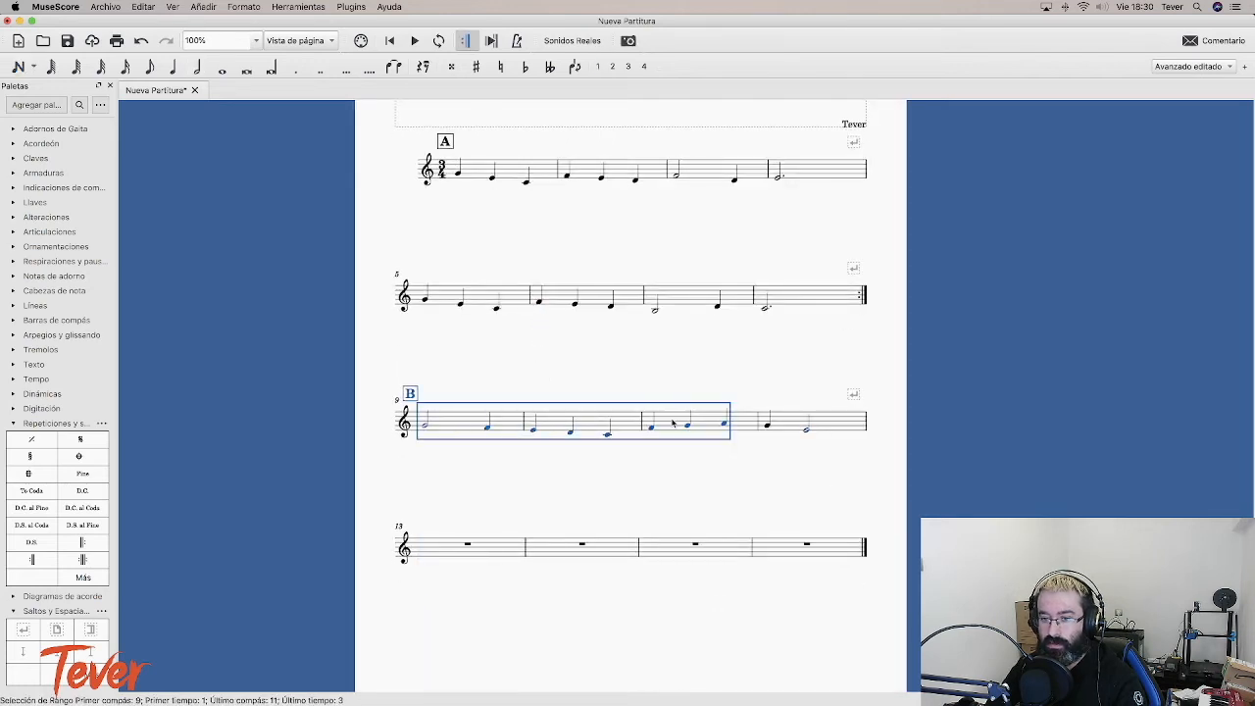
pyautogui.click(474, 552)
pyautogui.press('super+v')
pyautogui.click(611, 491)
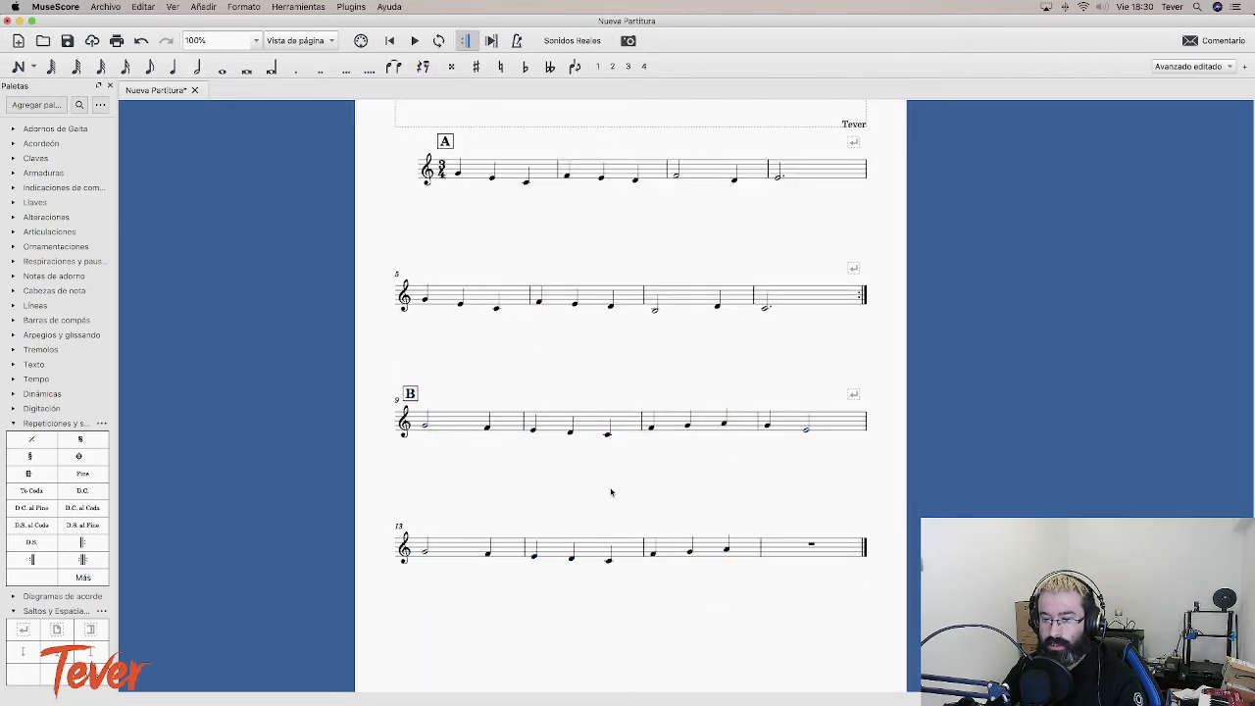
# Step: Enter a quarter note Si4 and half note Do5 in measure 16
pyautogui.click(180, 67)
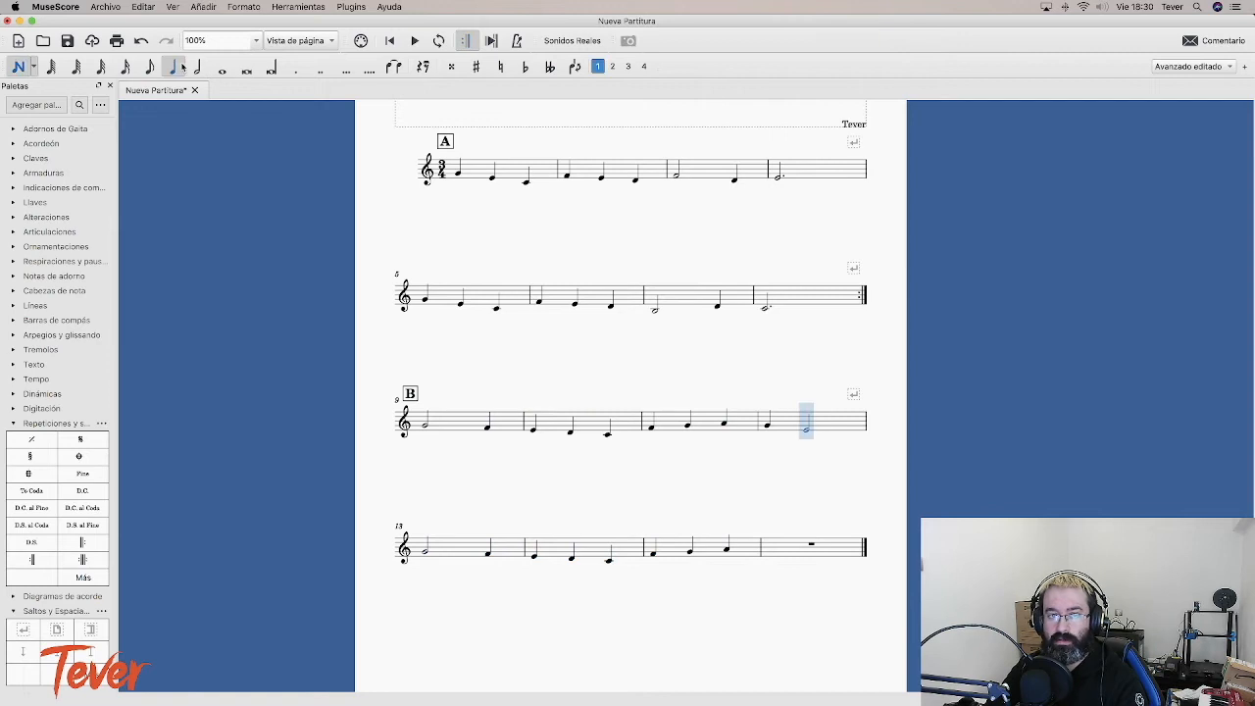
pyautogui.click(781, 551)
pyautogui.press('6')
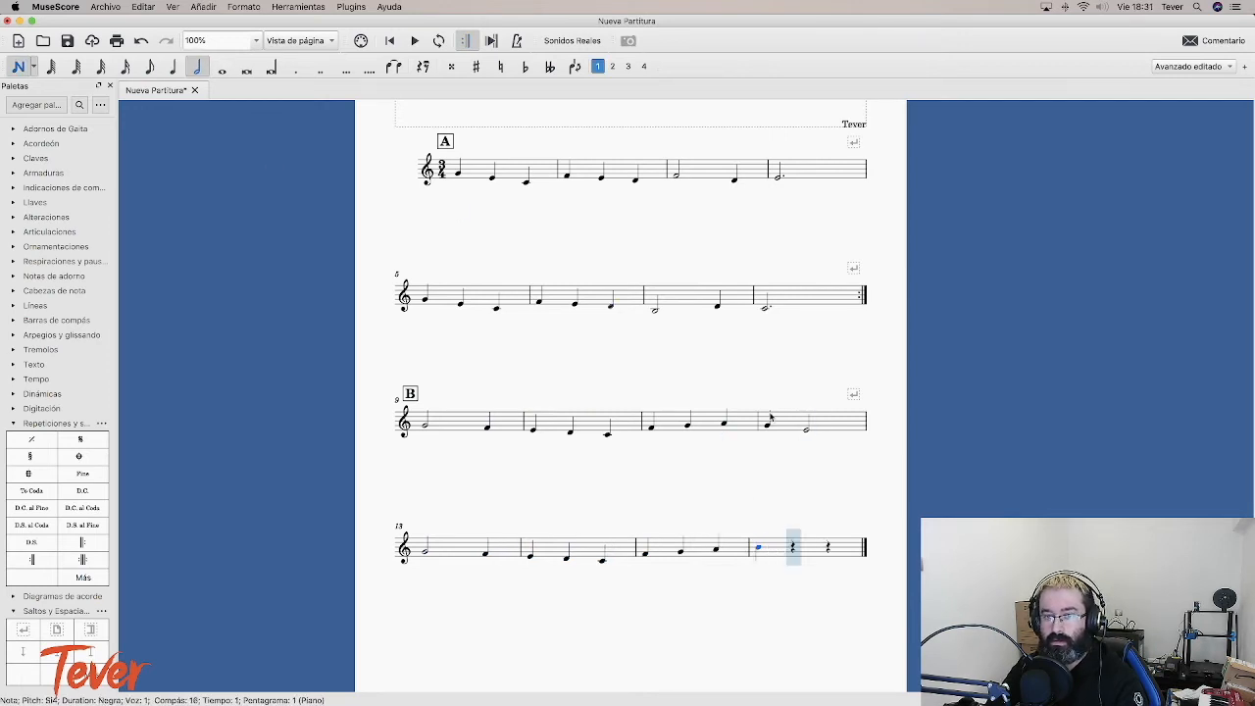
pyautogui.click(791, 545)
pyautogui.press('Escape')
# Step: Place a start-repeat barline at measure 9 and an end-repeat barline at the end of measure 16
pyautogui.moveTo(82, 542); pyautogui.dragTo(460, 424)
pyautogui.moveTo(31, 559); pyautogui.dragTo(836, 551)
pyautogui.click(426, 472)
pyautogui.press('super+s')
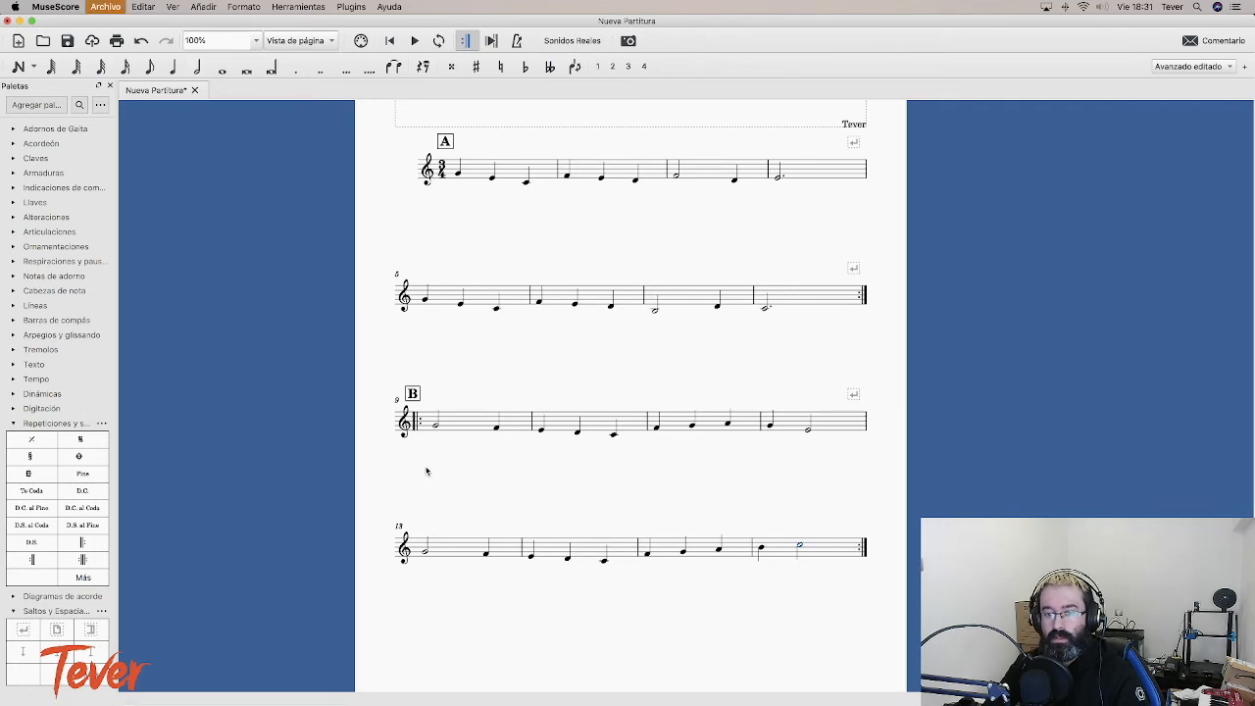
pyautogui.click(801, 390)
# Step: Play the whole score back from the beginning to check both repeated sections
pyautogui.scroll(2, 808, 394)
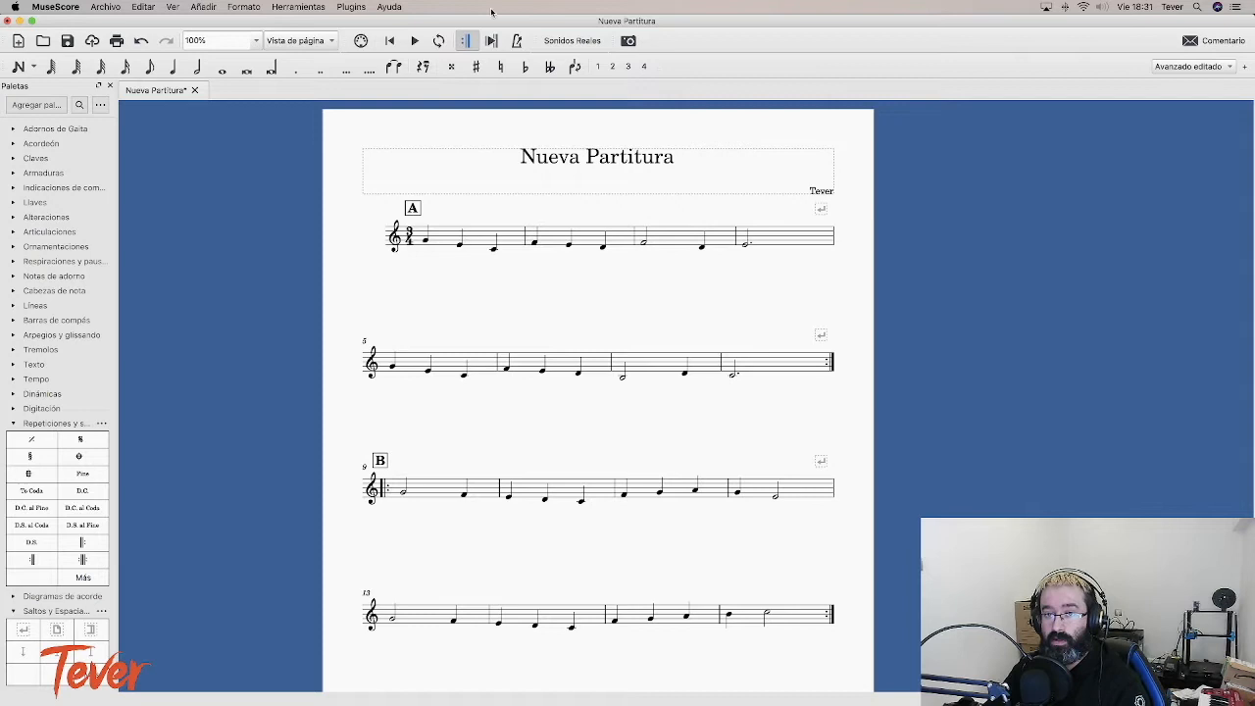
pyautogui.click(390, 40)
pyautogui.click(414, 40)
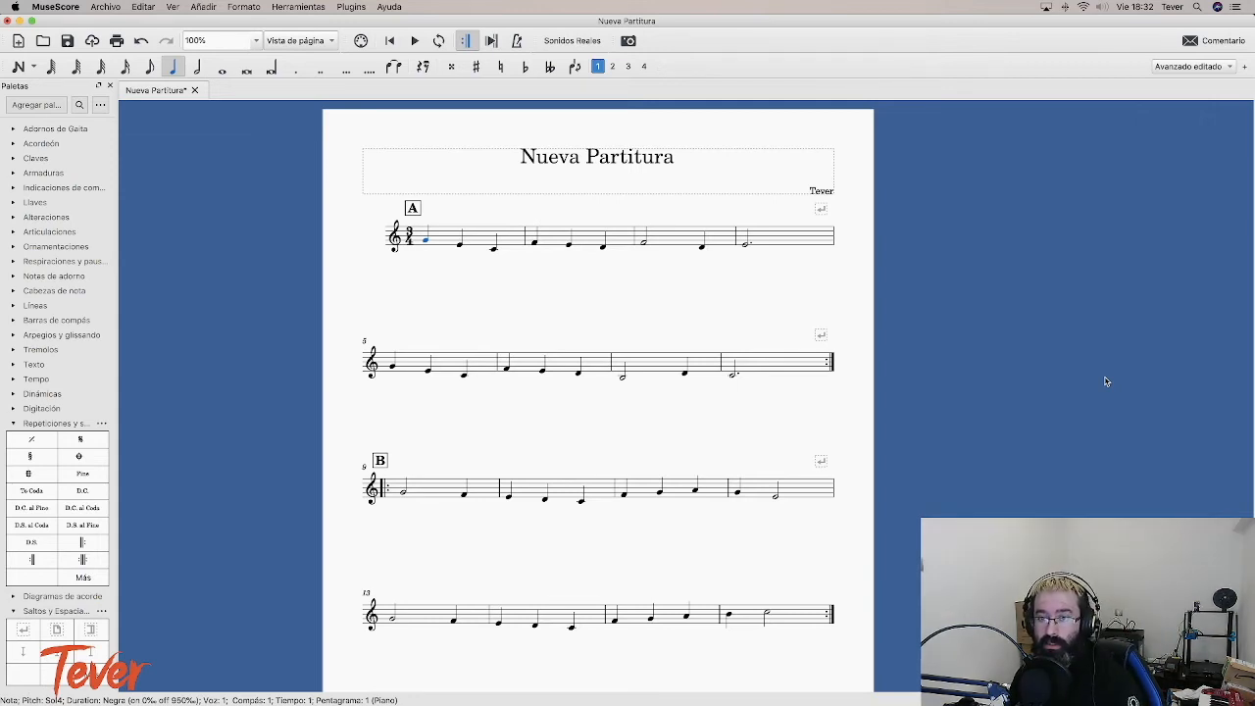
# Step: Check which file formats the score can be saved in, and cancel without saving
pyautogui.press('super+s')
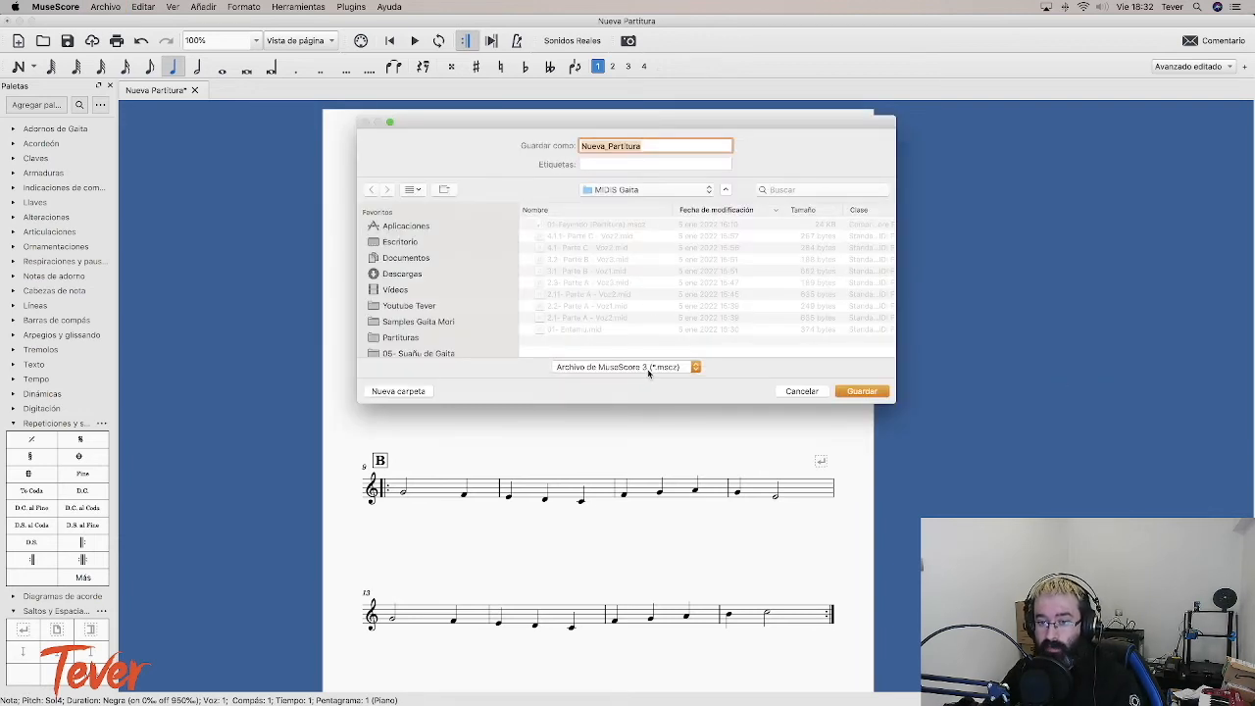
pyautogui.click(650, 370)
pyautogui.click(799, 366)
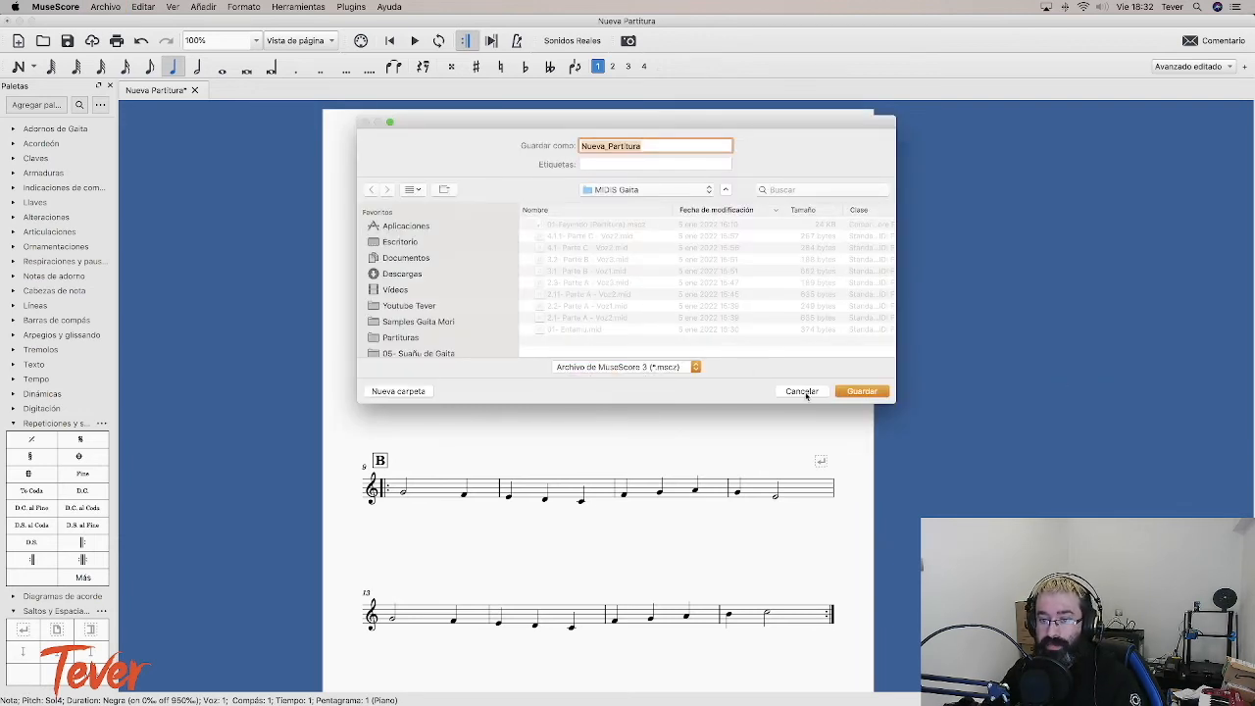
pyautogui.click(803, 391)
# Step: Review the formats available for exporting the full score, and cancel the export
pyautogui.click(106, 6)
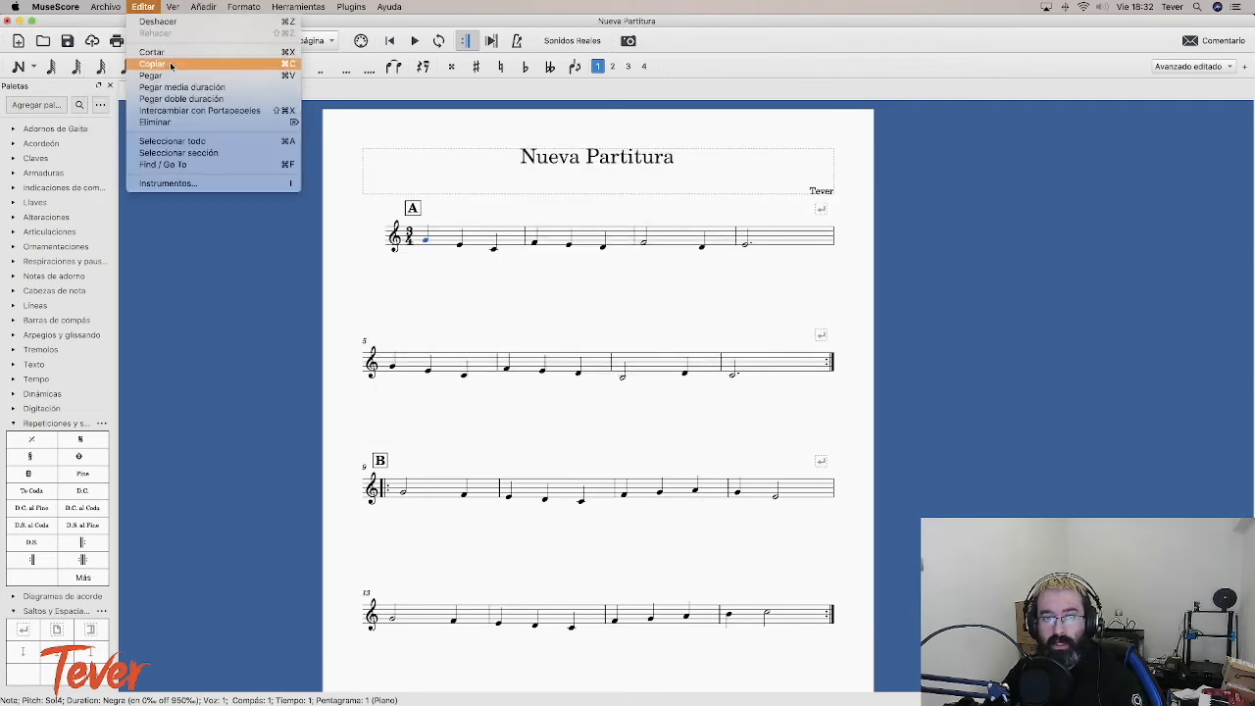
pyautogui.click(131, 166)
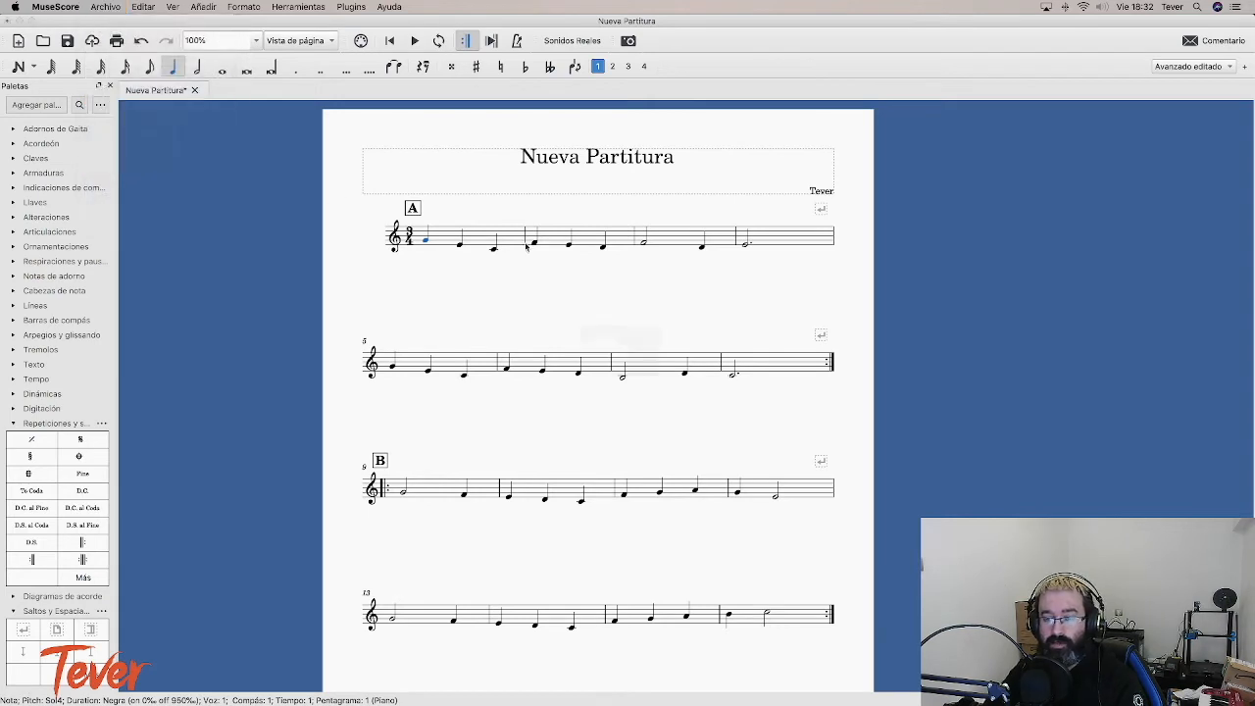
pyautogui.click(657, 258)
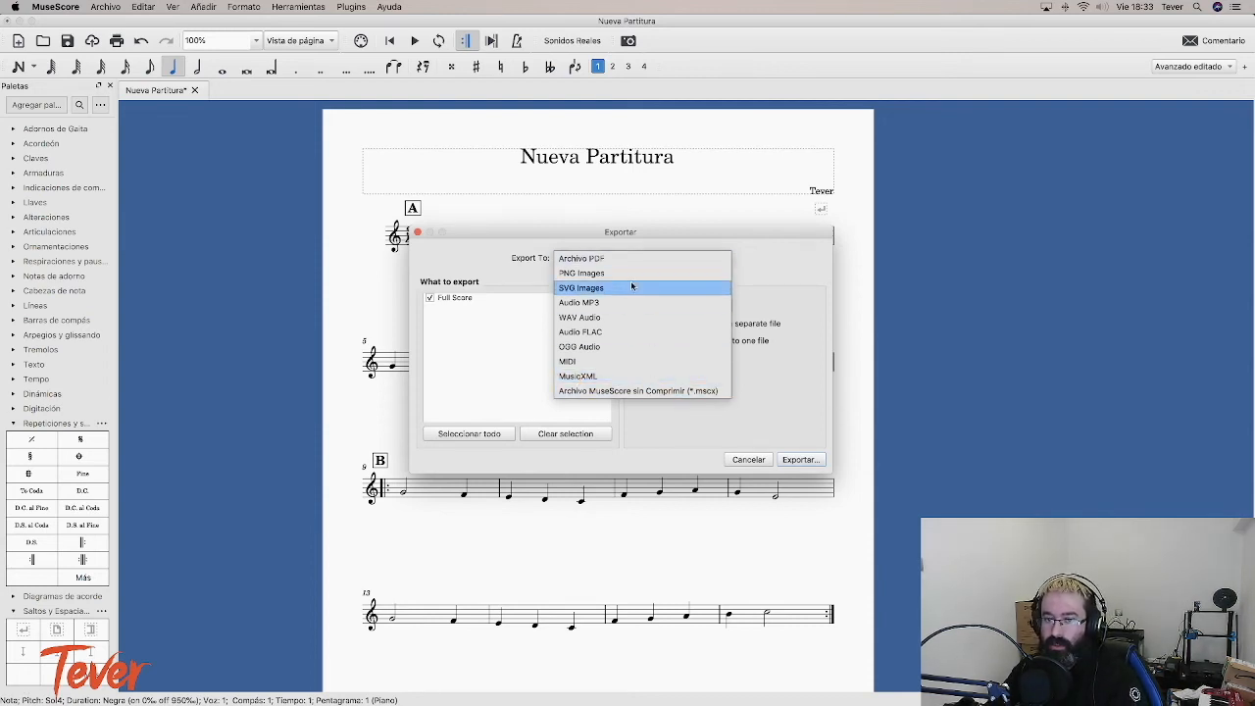
pyautogui.click(791, 395)
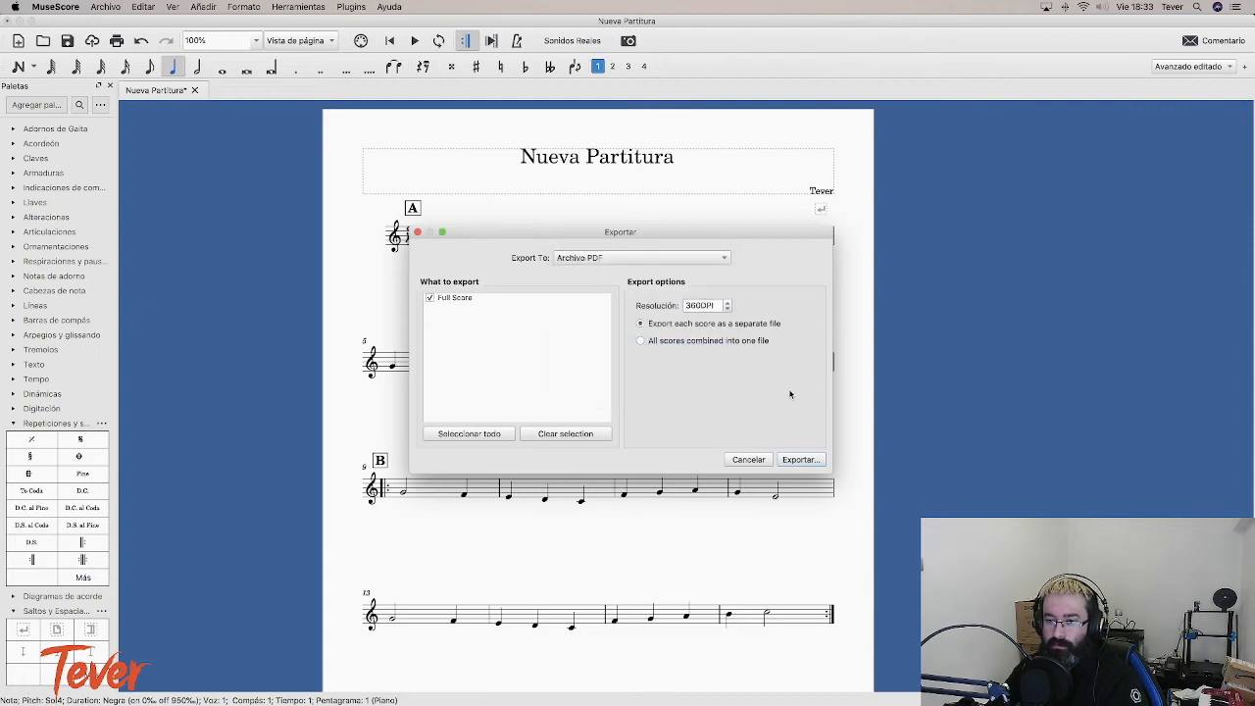
pyautogui.click(753, 460)
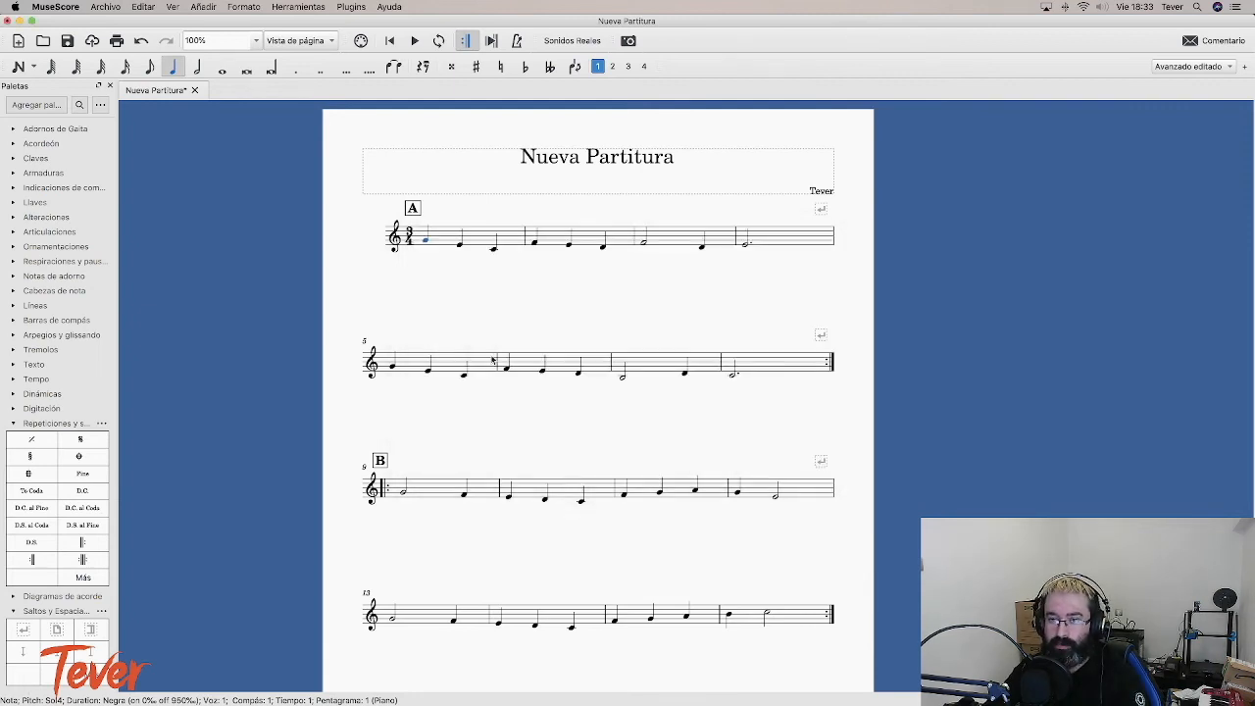
# Step: Open the recent file 01- Entamu.mid to view its imported notation, and close it without saving
pyautogui.click(104, 7)
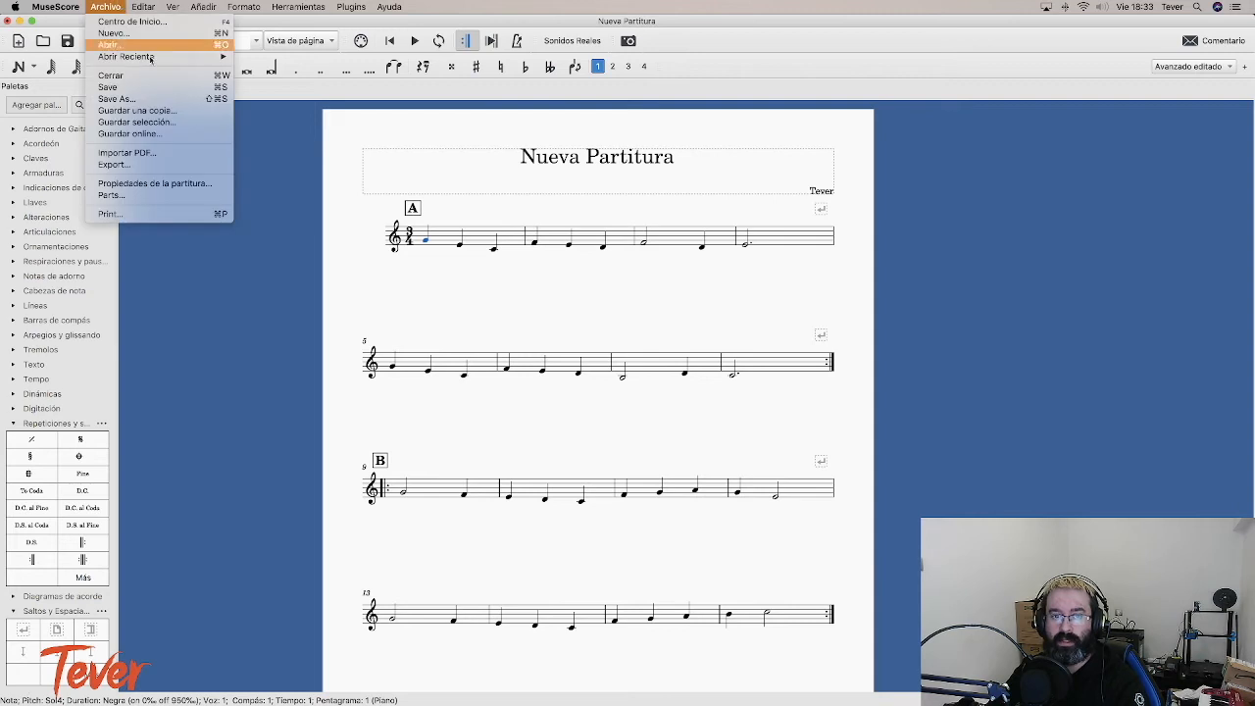
pyautogui.click(527, 336)
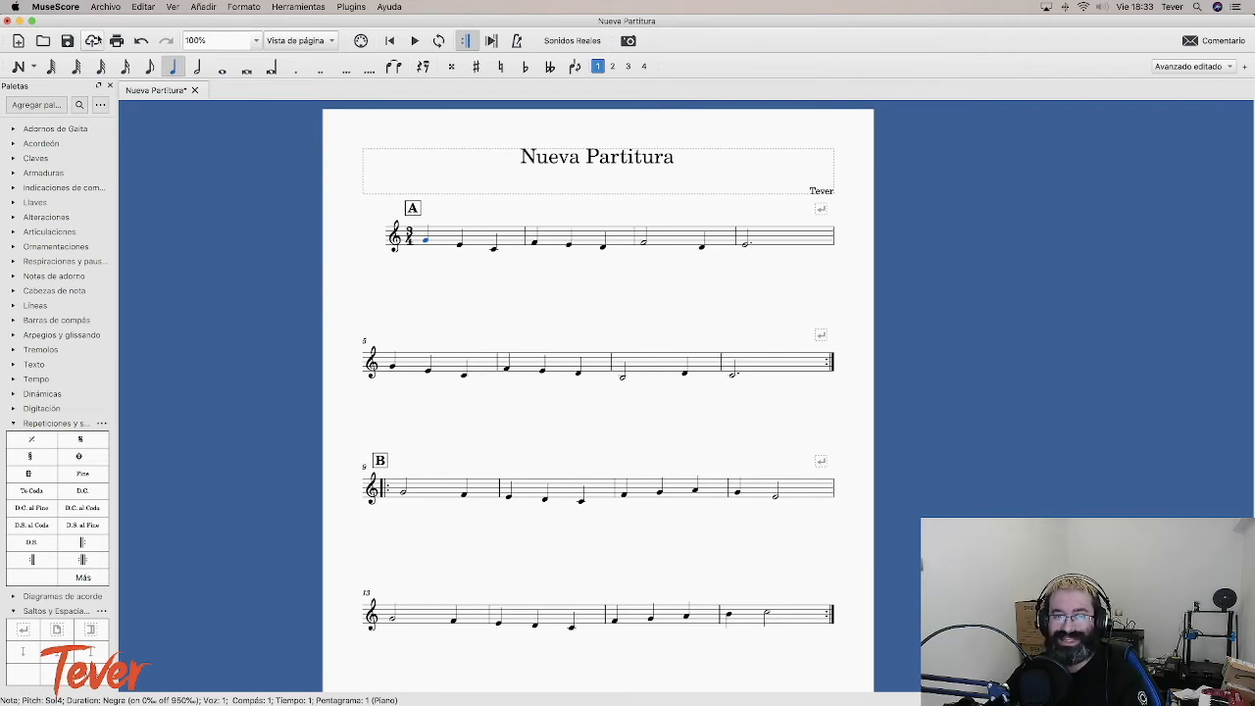
pyautogui.click(105, 7)
pyautogui.moveTo(149, 58)
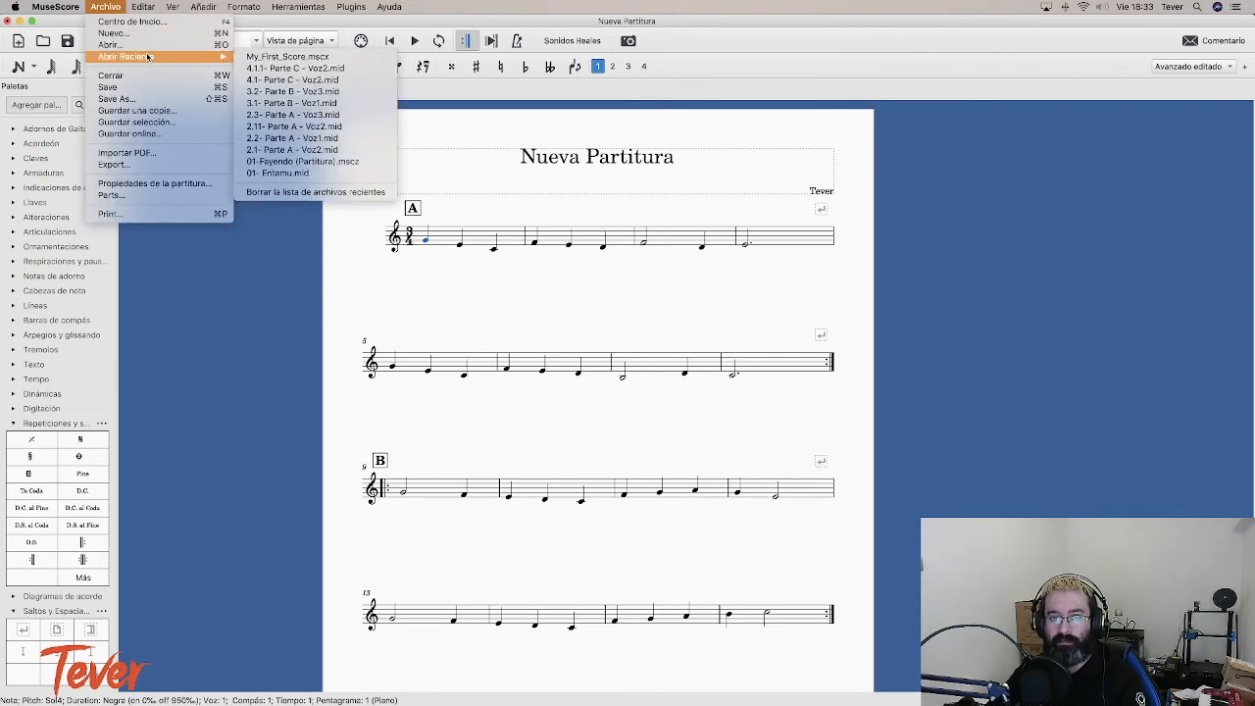
pyautogui.click(285, 173)
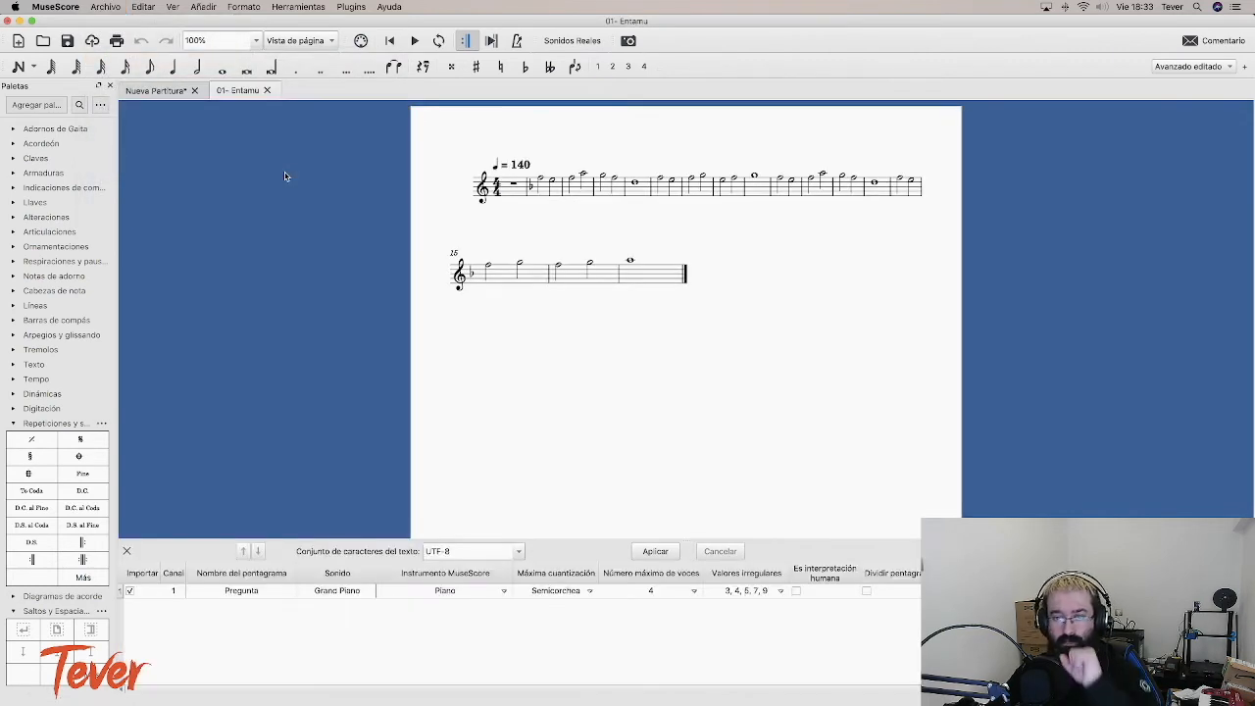
pyautogui.click(267, 91)
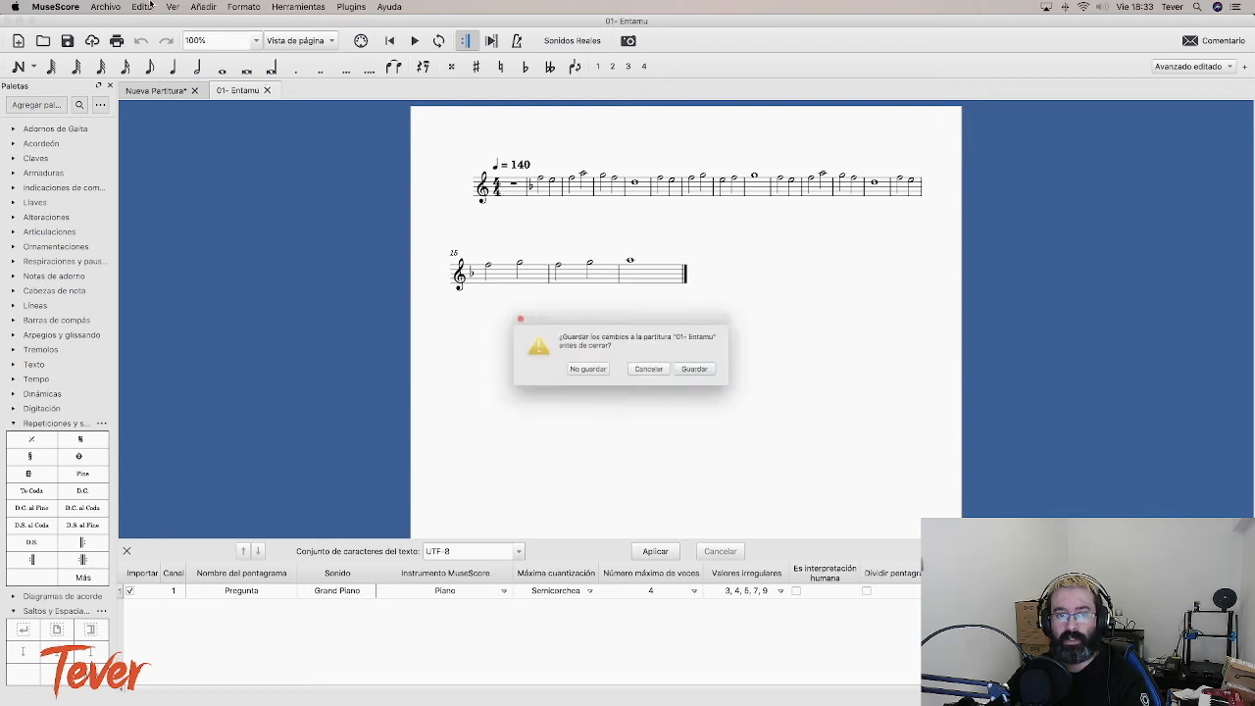
pyautogui.click(578, 370)
# Step: Open the recent score 01-Fayendo (Partitura).mscz and hide the palettes
pyautogui.click(110, 7)
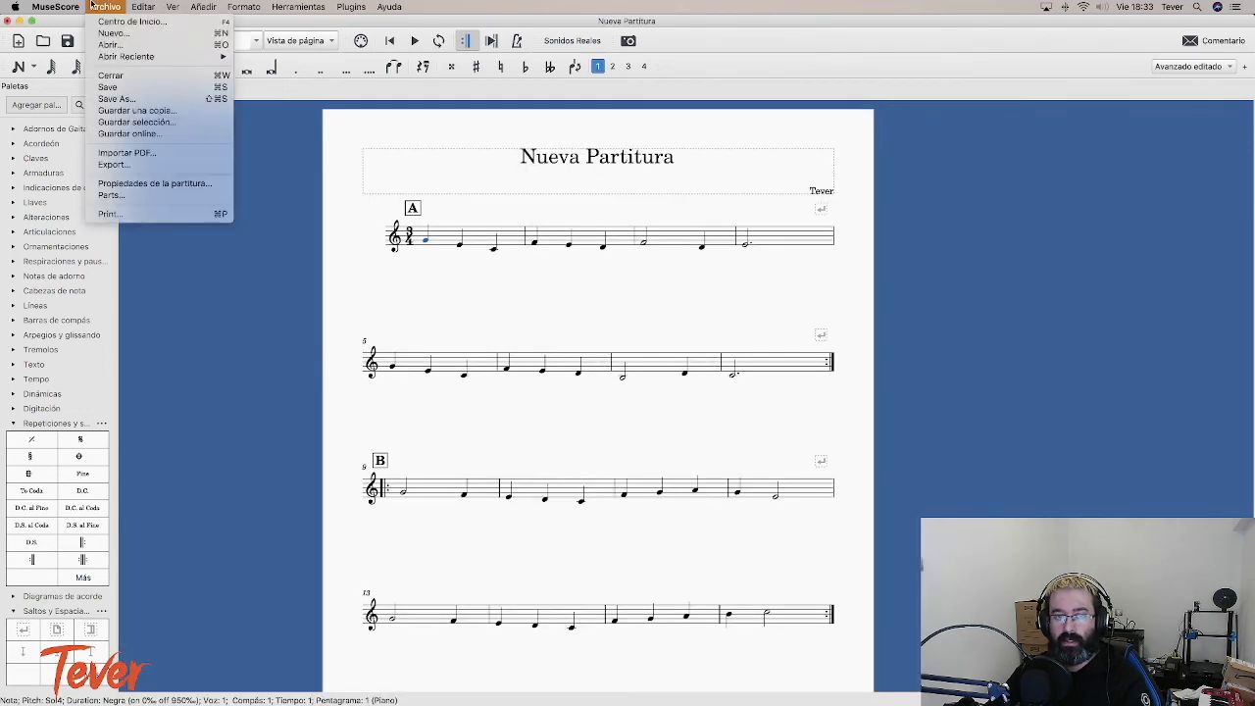
pyautogui.moveTo(159, 57)
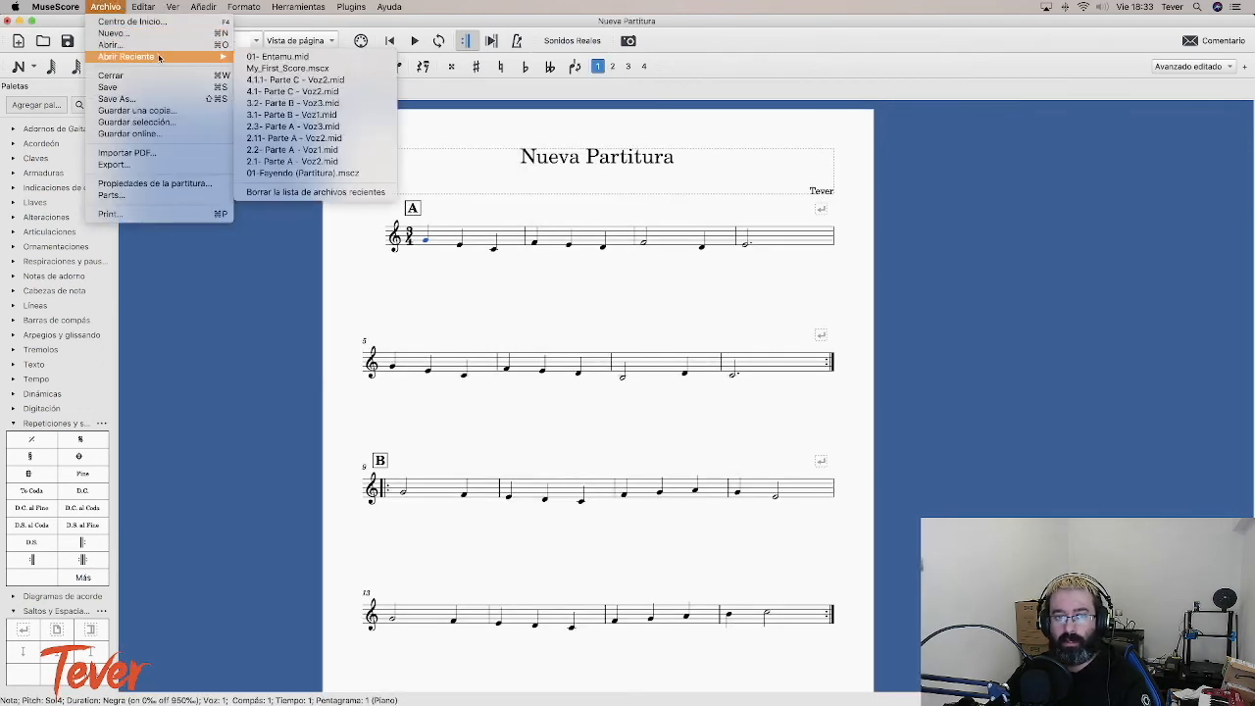
pyautogui.click(294, 173)
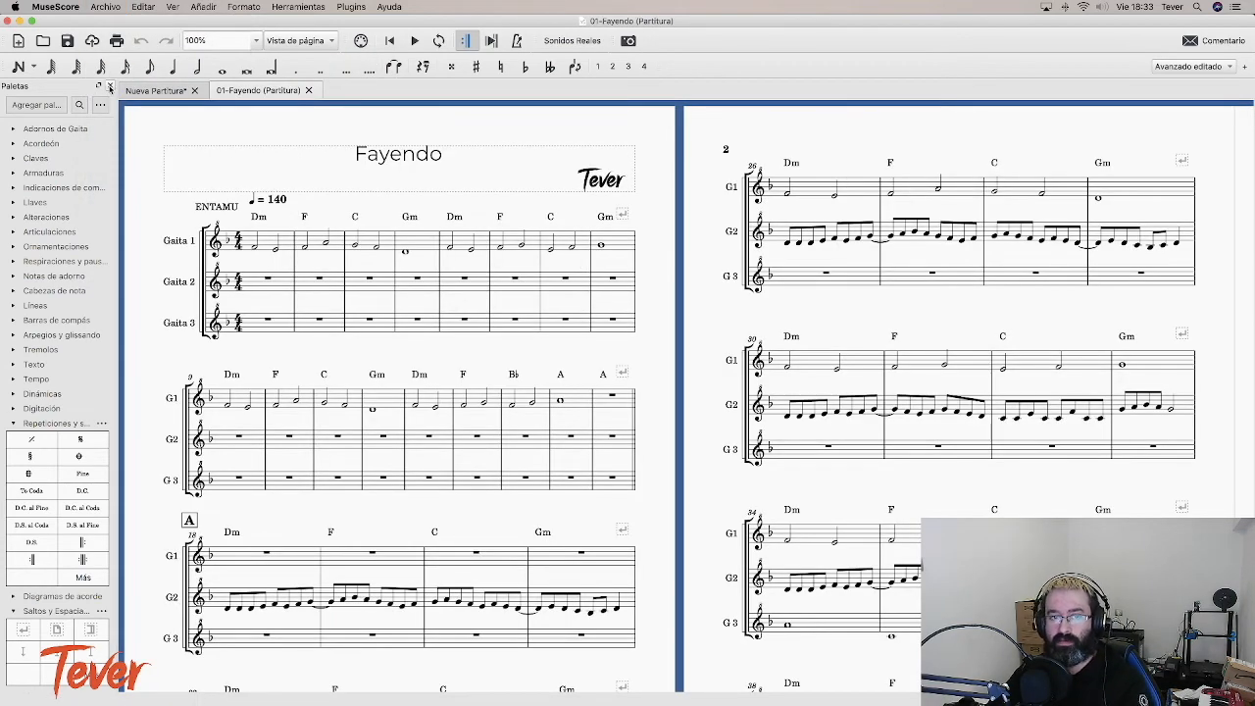
pyautogui.click(109, 85)
# Step: Examine the pages of the Fayendo score at 65% zoom, including its three Gaita parts, chord symbols, and sections
pyautogui.scroll(-5, 404, 293)
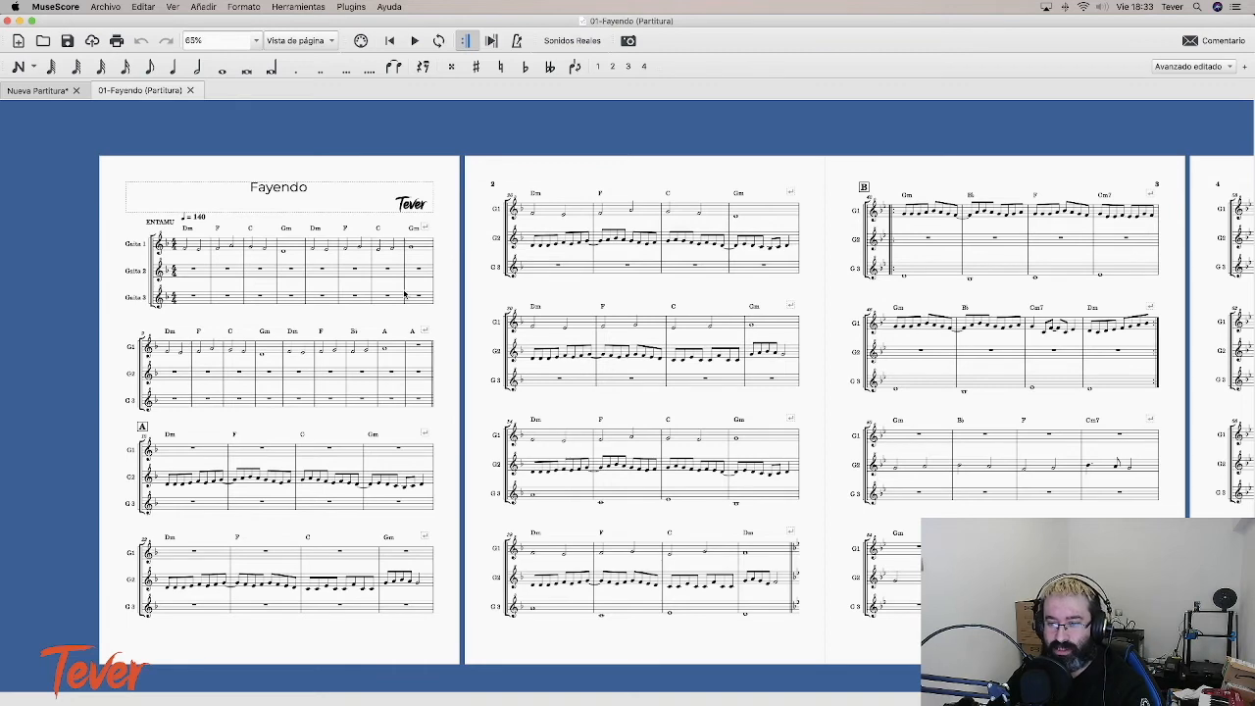
pyautogui.scroll(1, 404, 294)
pyautogui.hscroll(1, 404, 294)
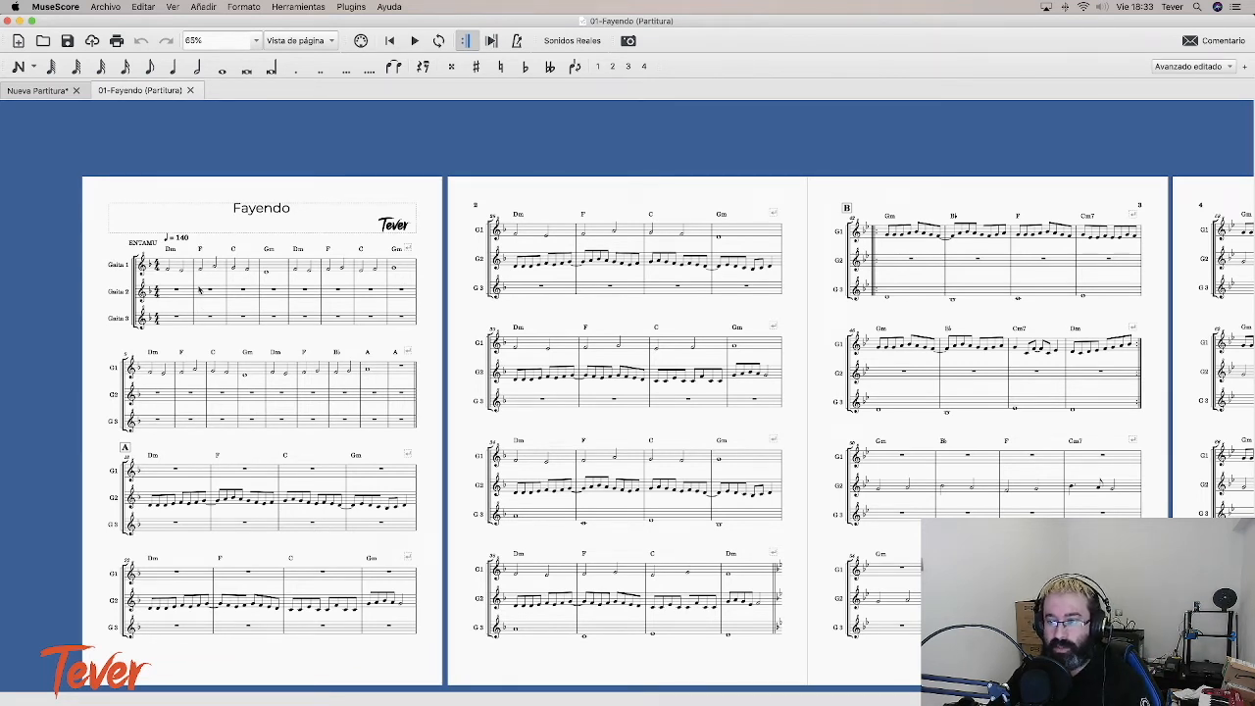
pyautogui.hscroll(10, 199, 290)
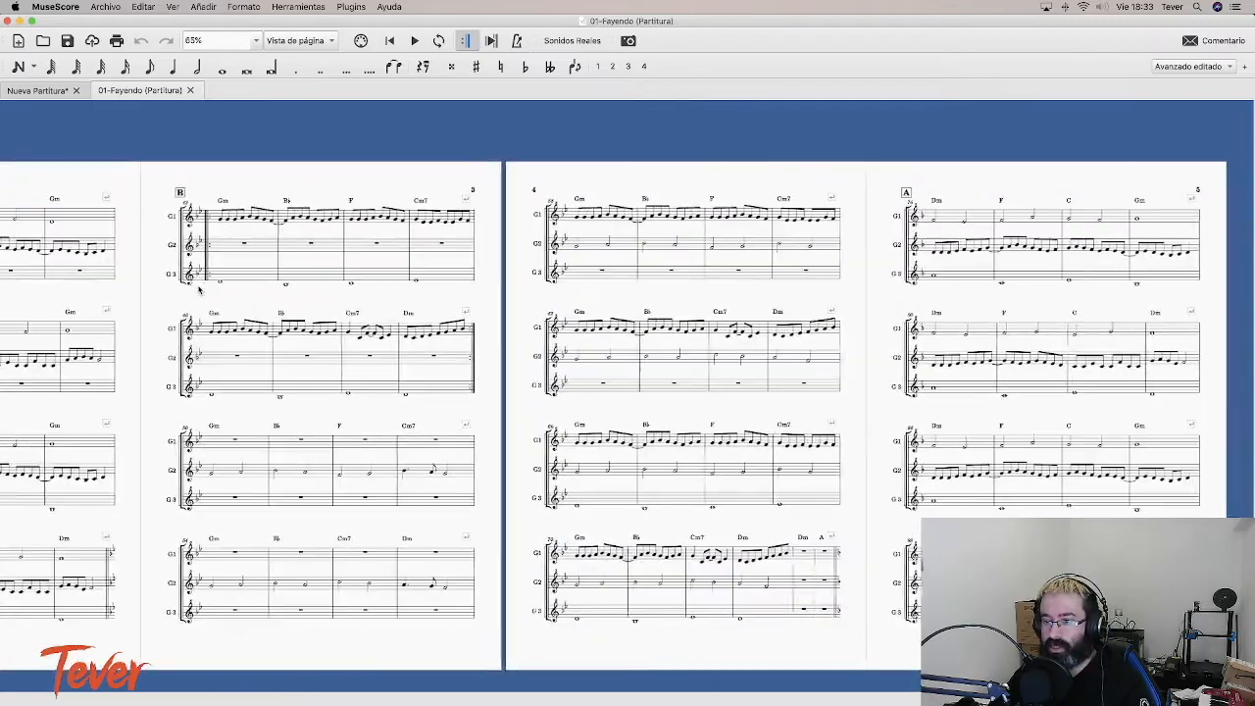
pyautogui.hscroll(-10, 199, 289)
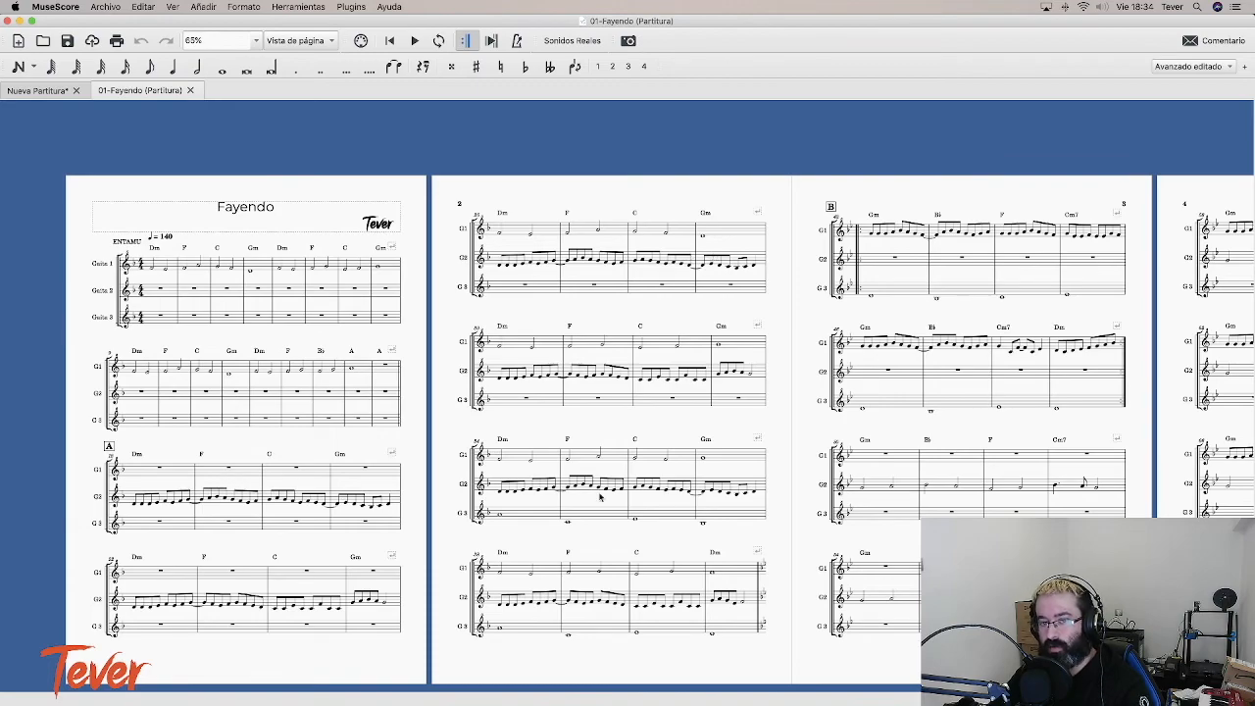
pyautogui.hscroll(3, 468, 384)
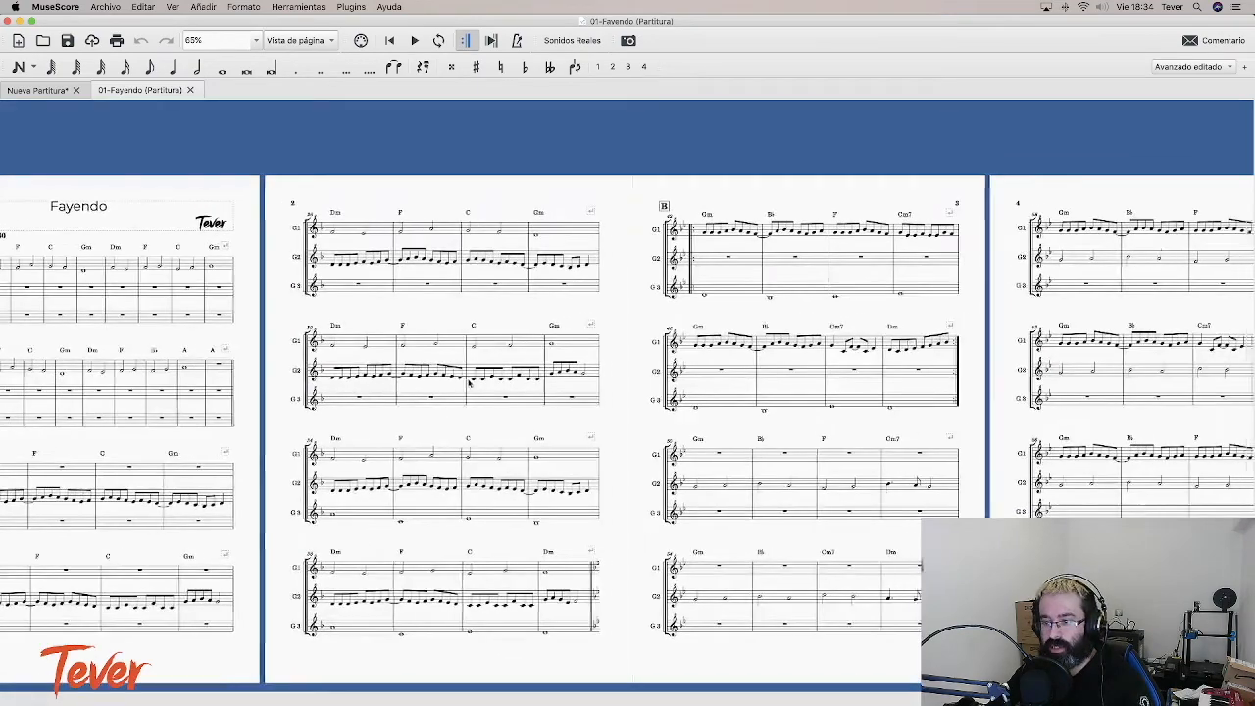
pyautogui.hscroll(10, 468, 385)
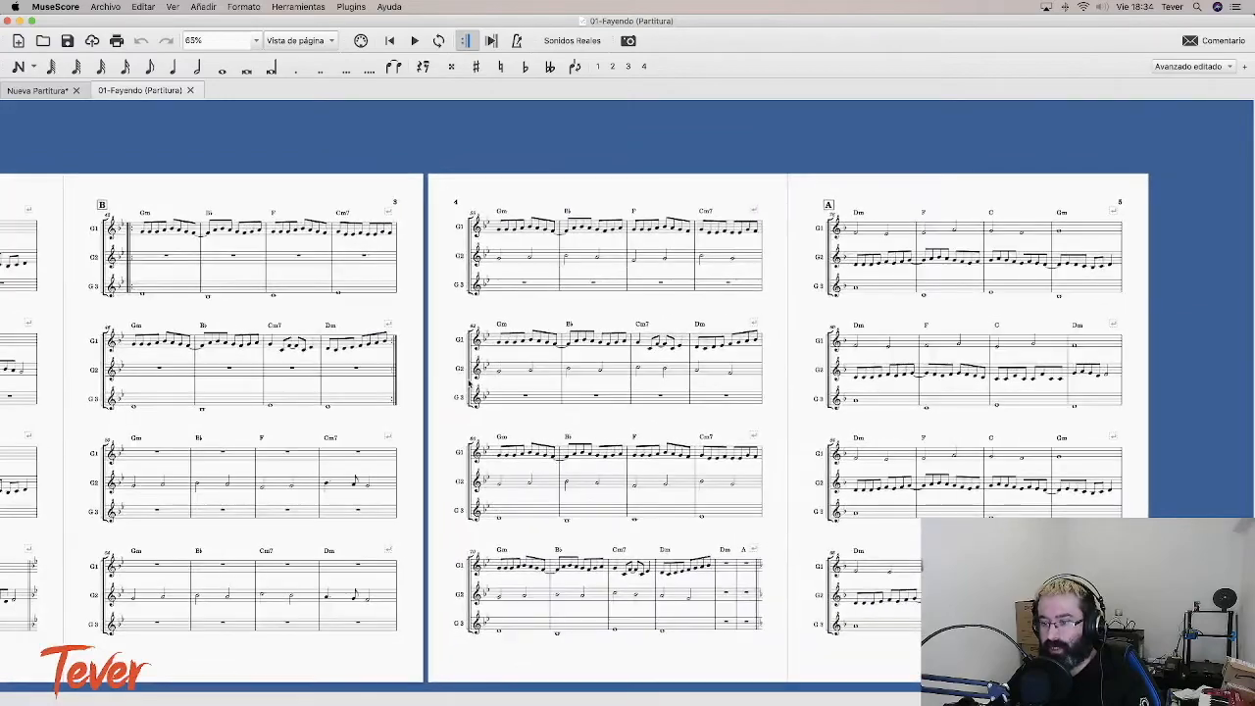
pyautogui.hscroll(-13, 469, 384)
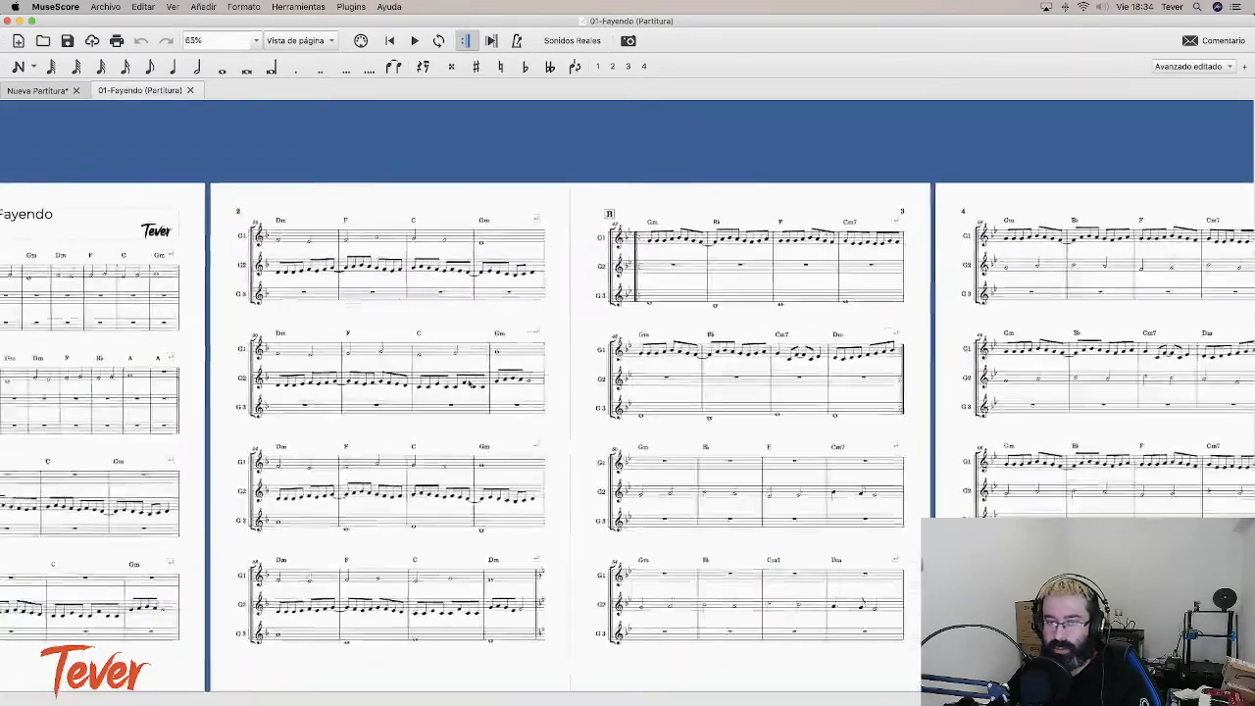
pyautogui.scroll(-1, 470, 385)
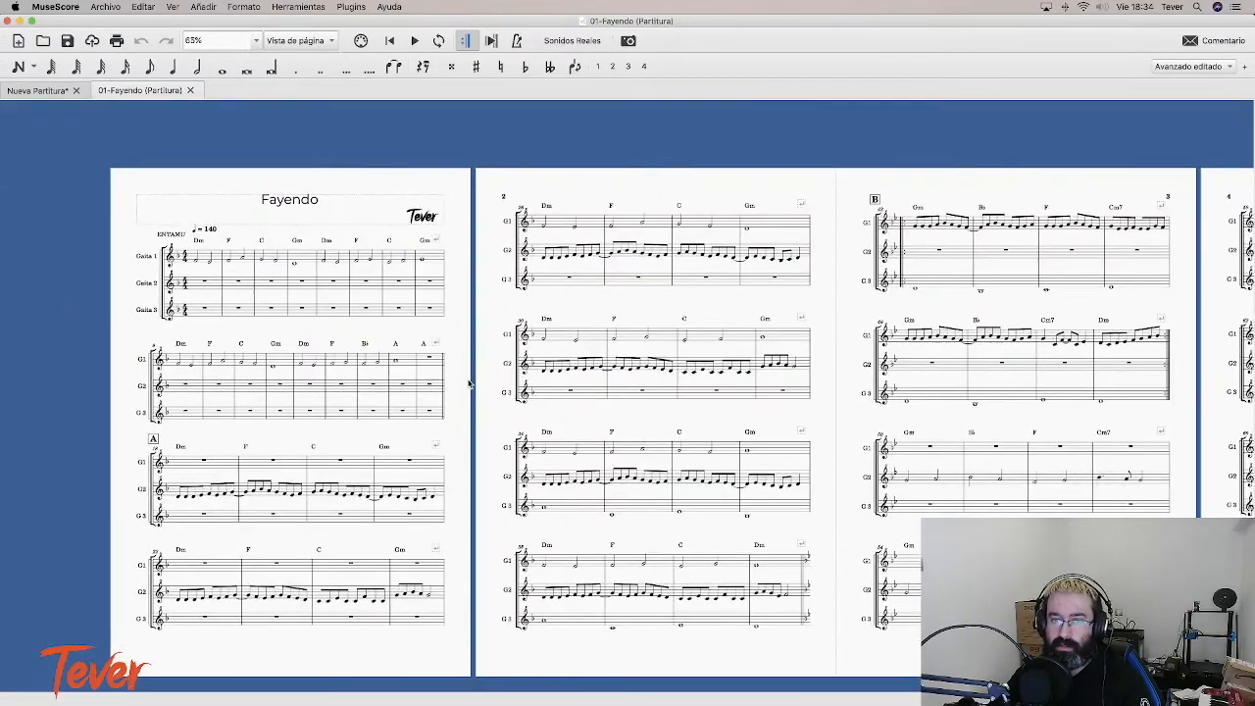